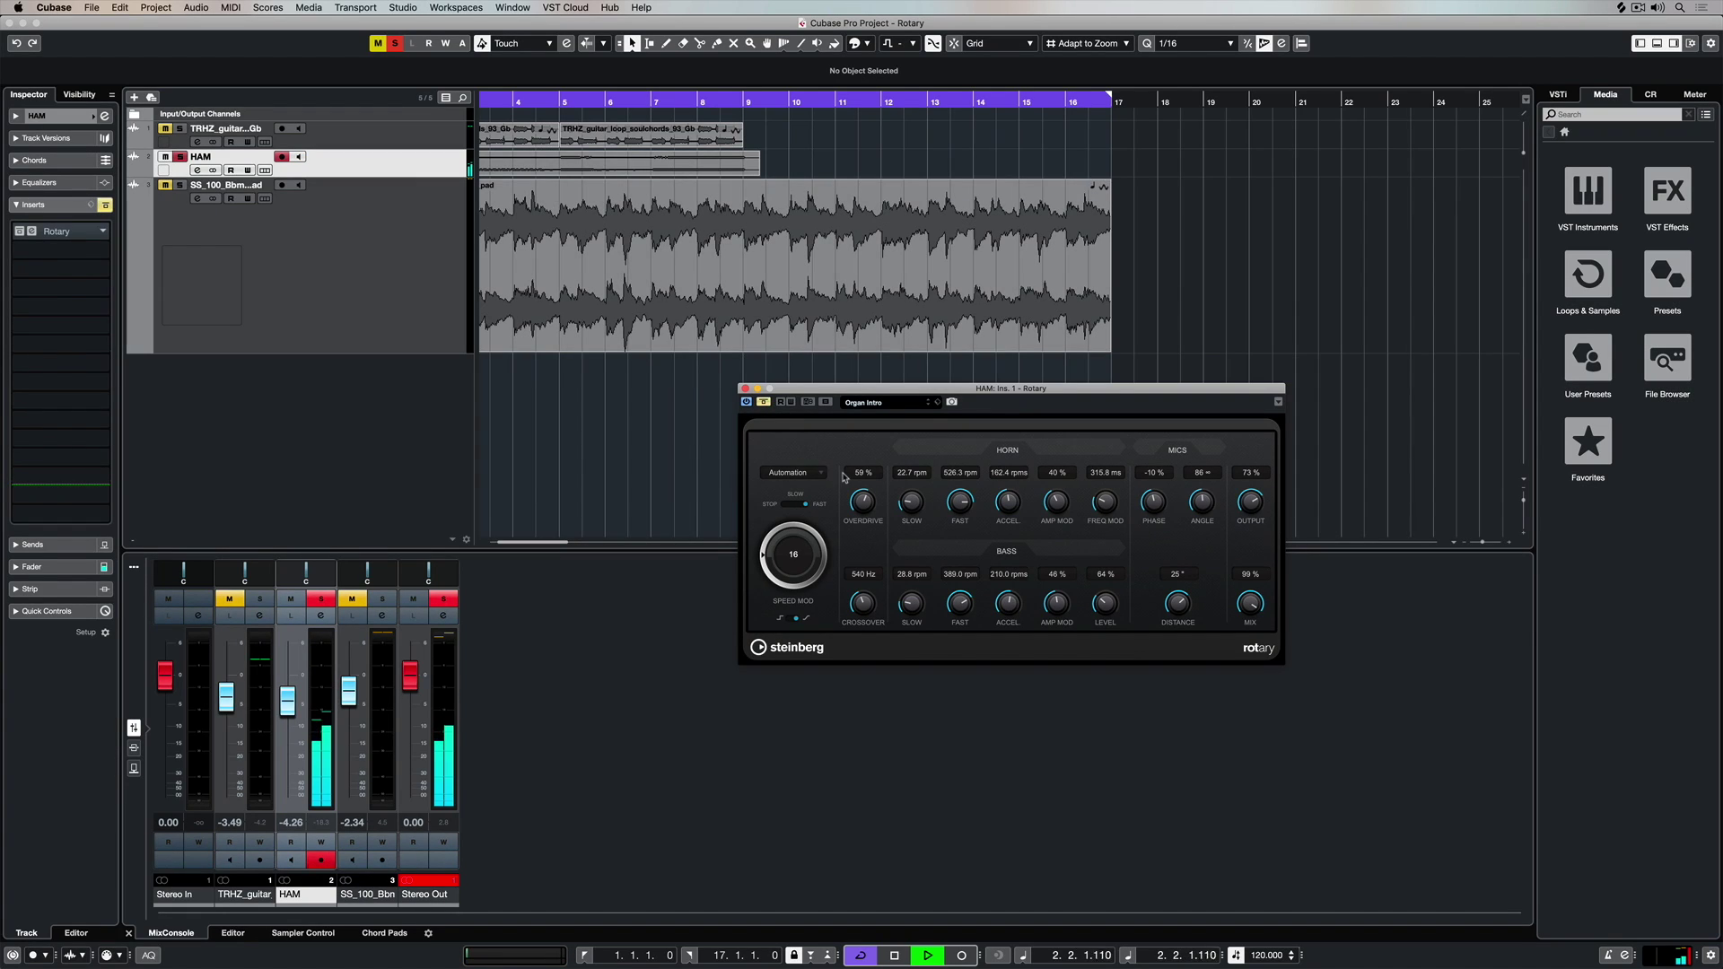
# Step: Activate the HAM track's Rotary insert and audition the rotor at slow, stop and fast
pyautogui.click(765, 403)
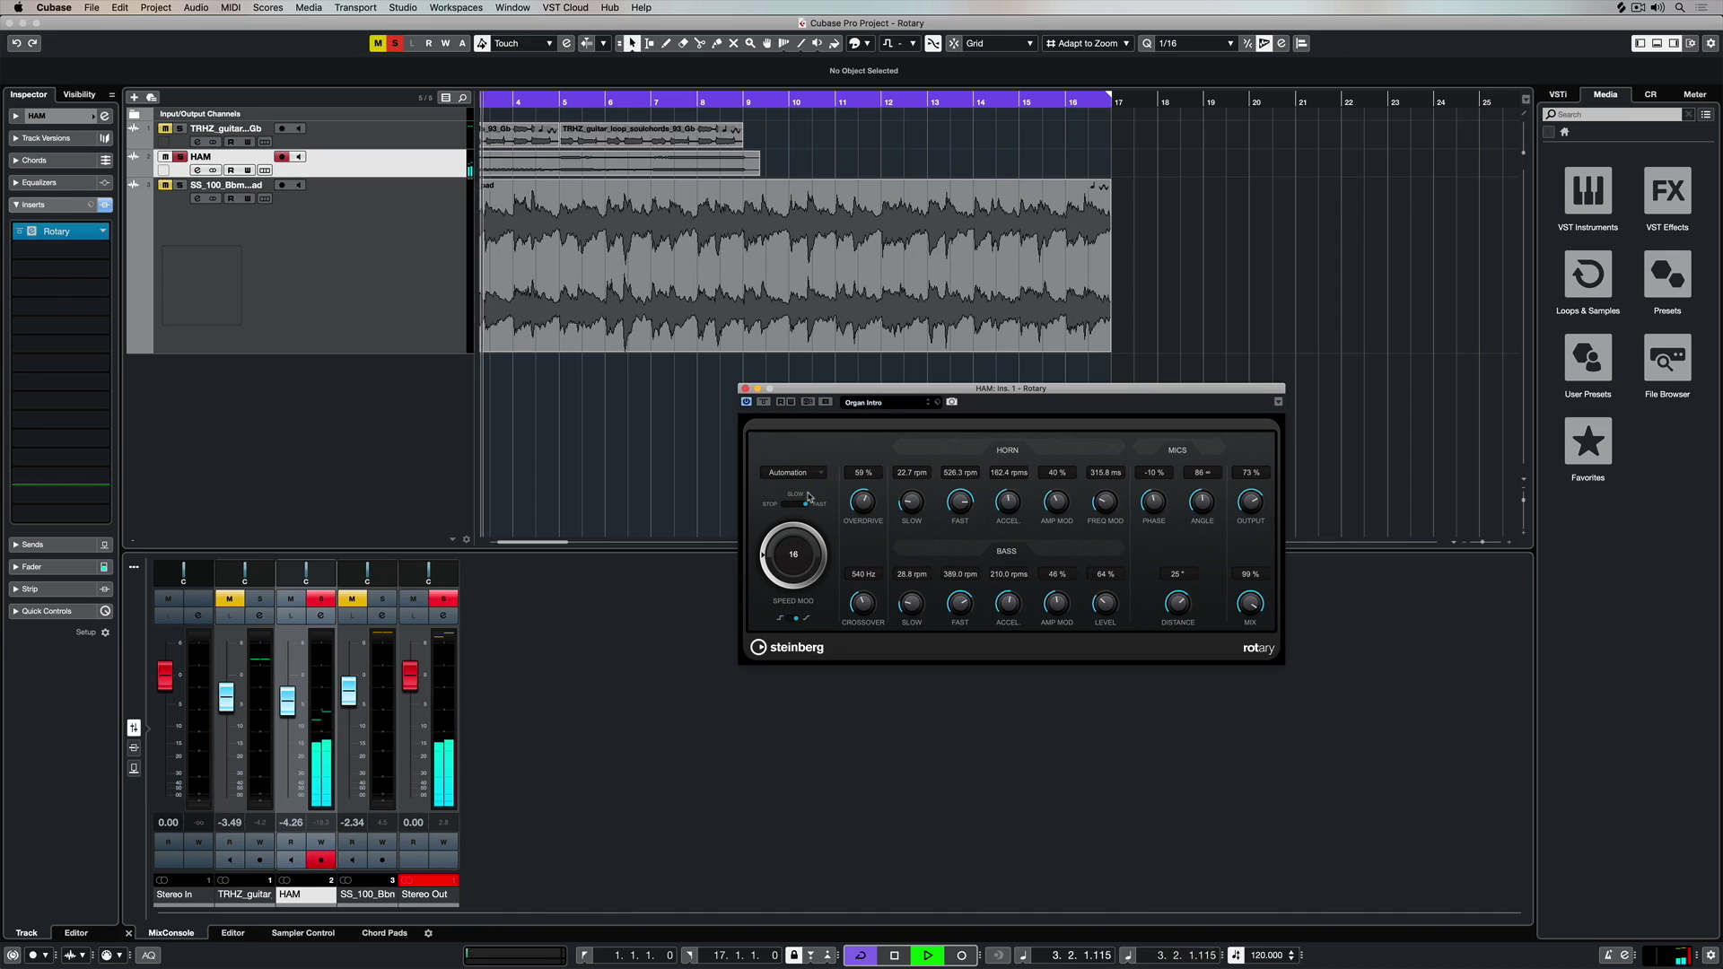
pyautogui.click(795, 506)
pyautogui.click(789, 508)
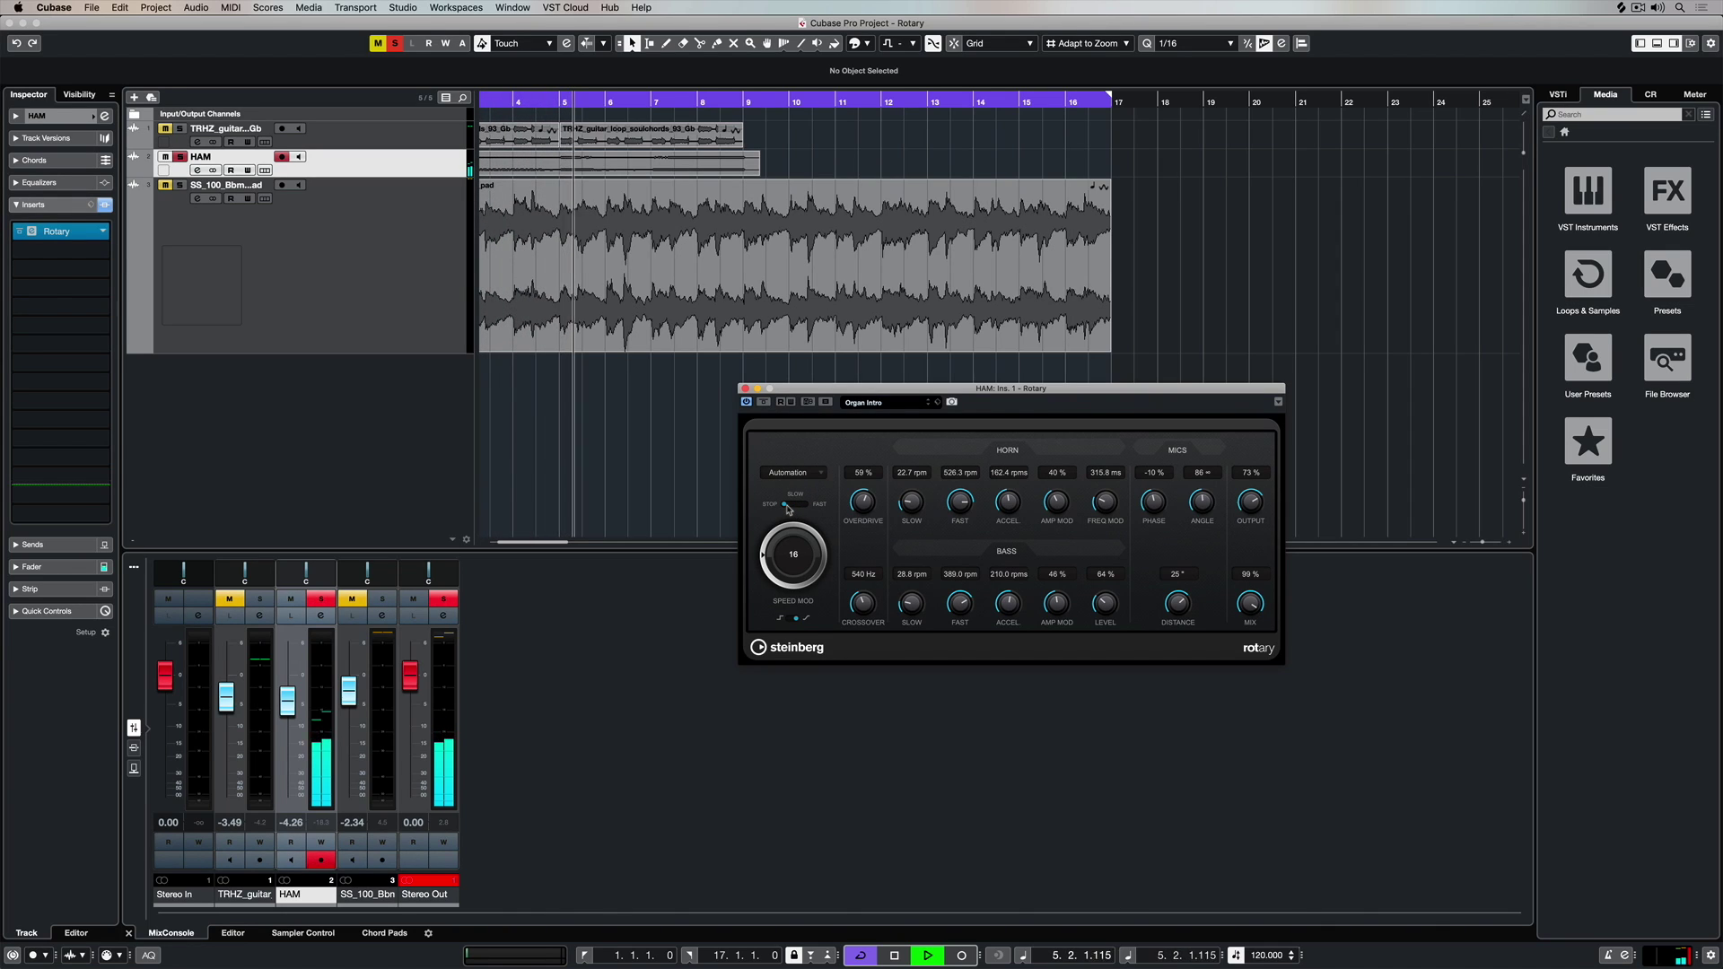
pyautogui.click(807, 507)
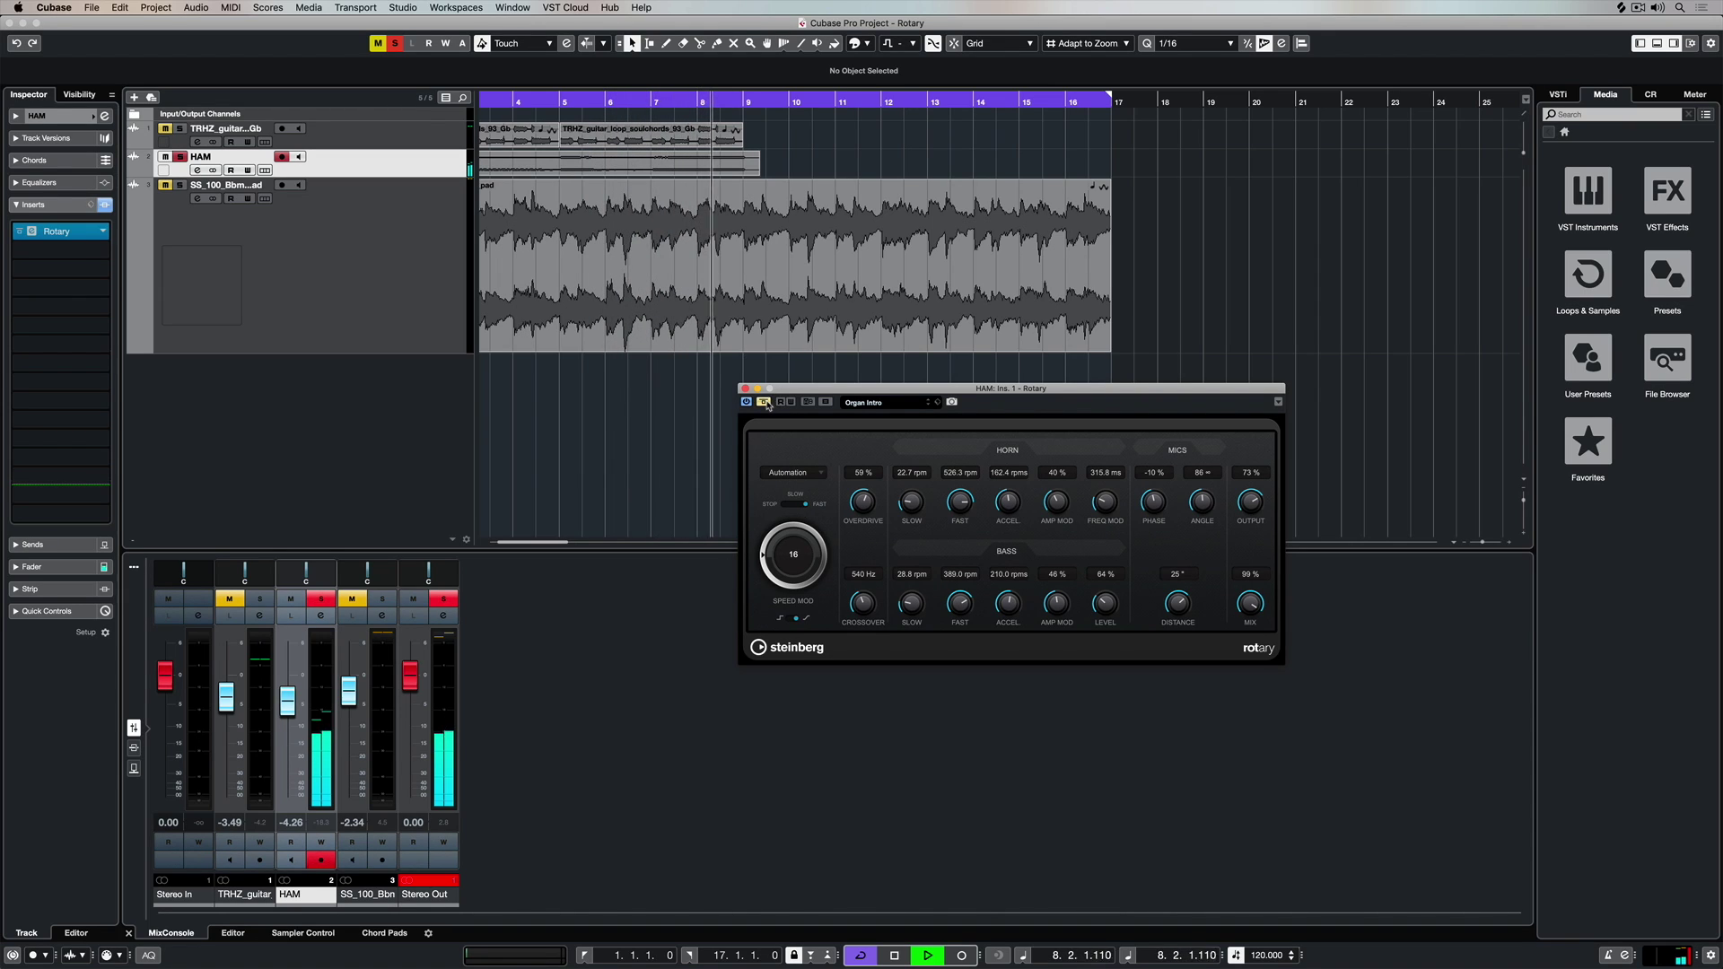
# Step: Restart playback, raise Speed Mod to 99 and return the rotor to slow
pyautogui.press('space')
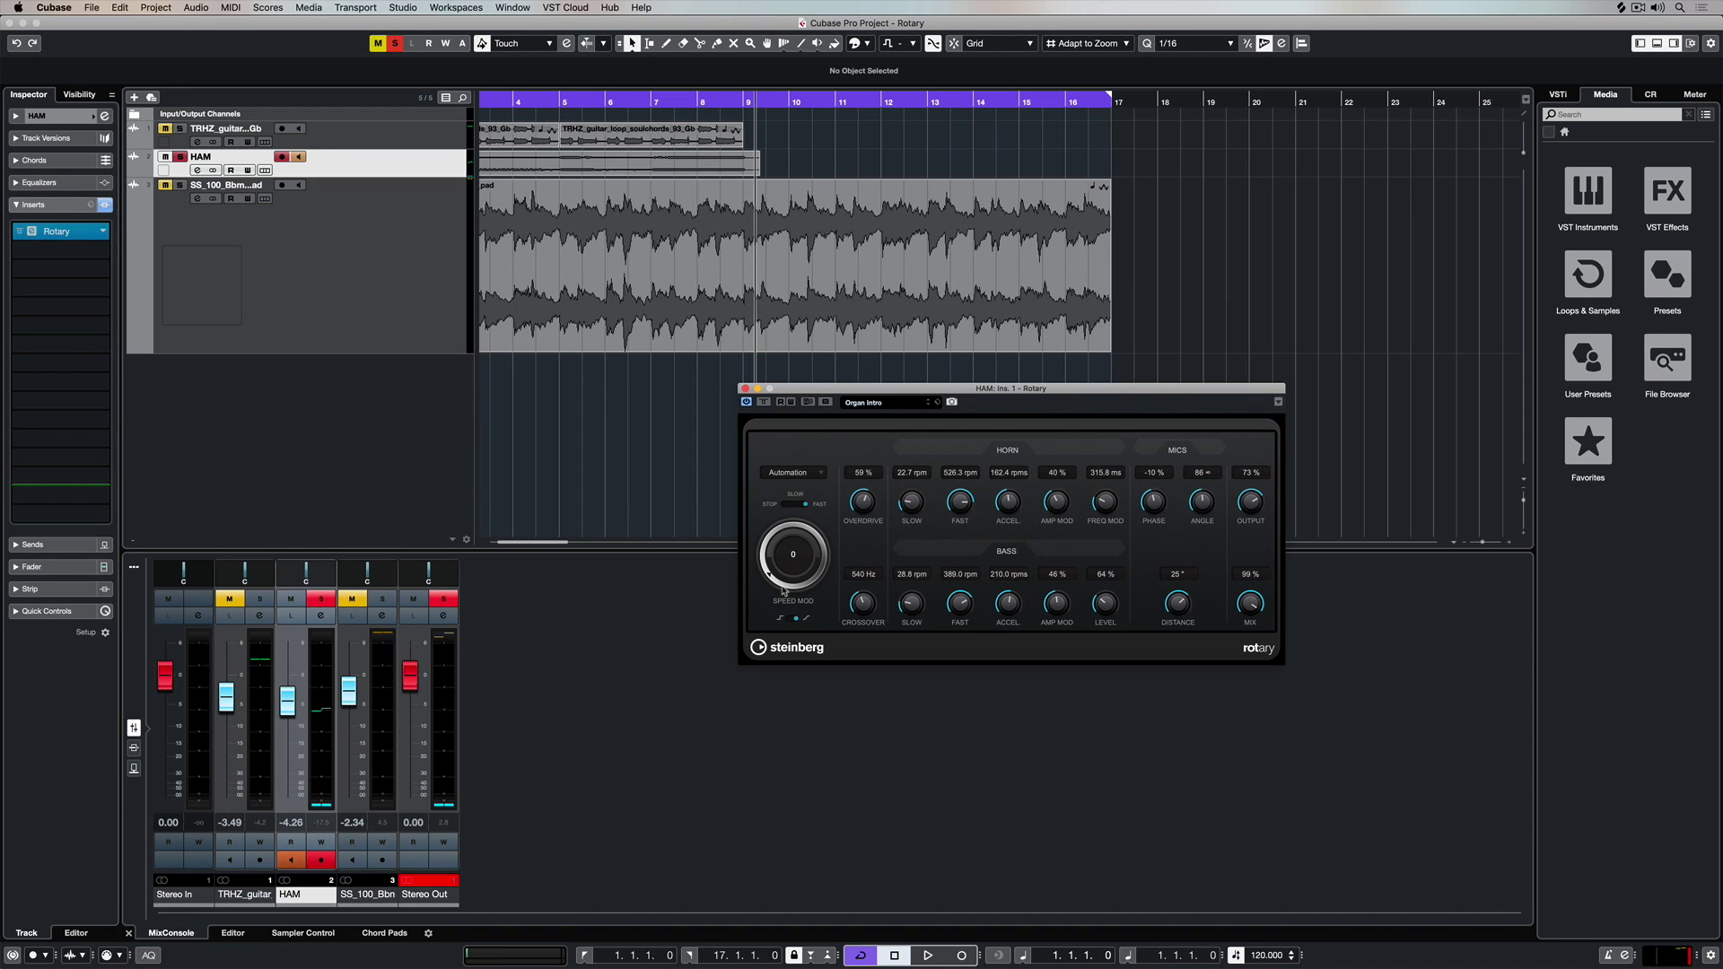
pyautogui.press('space')
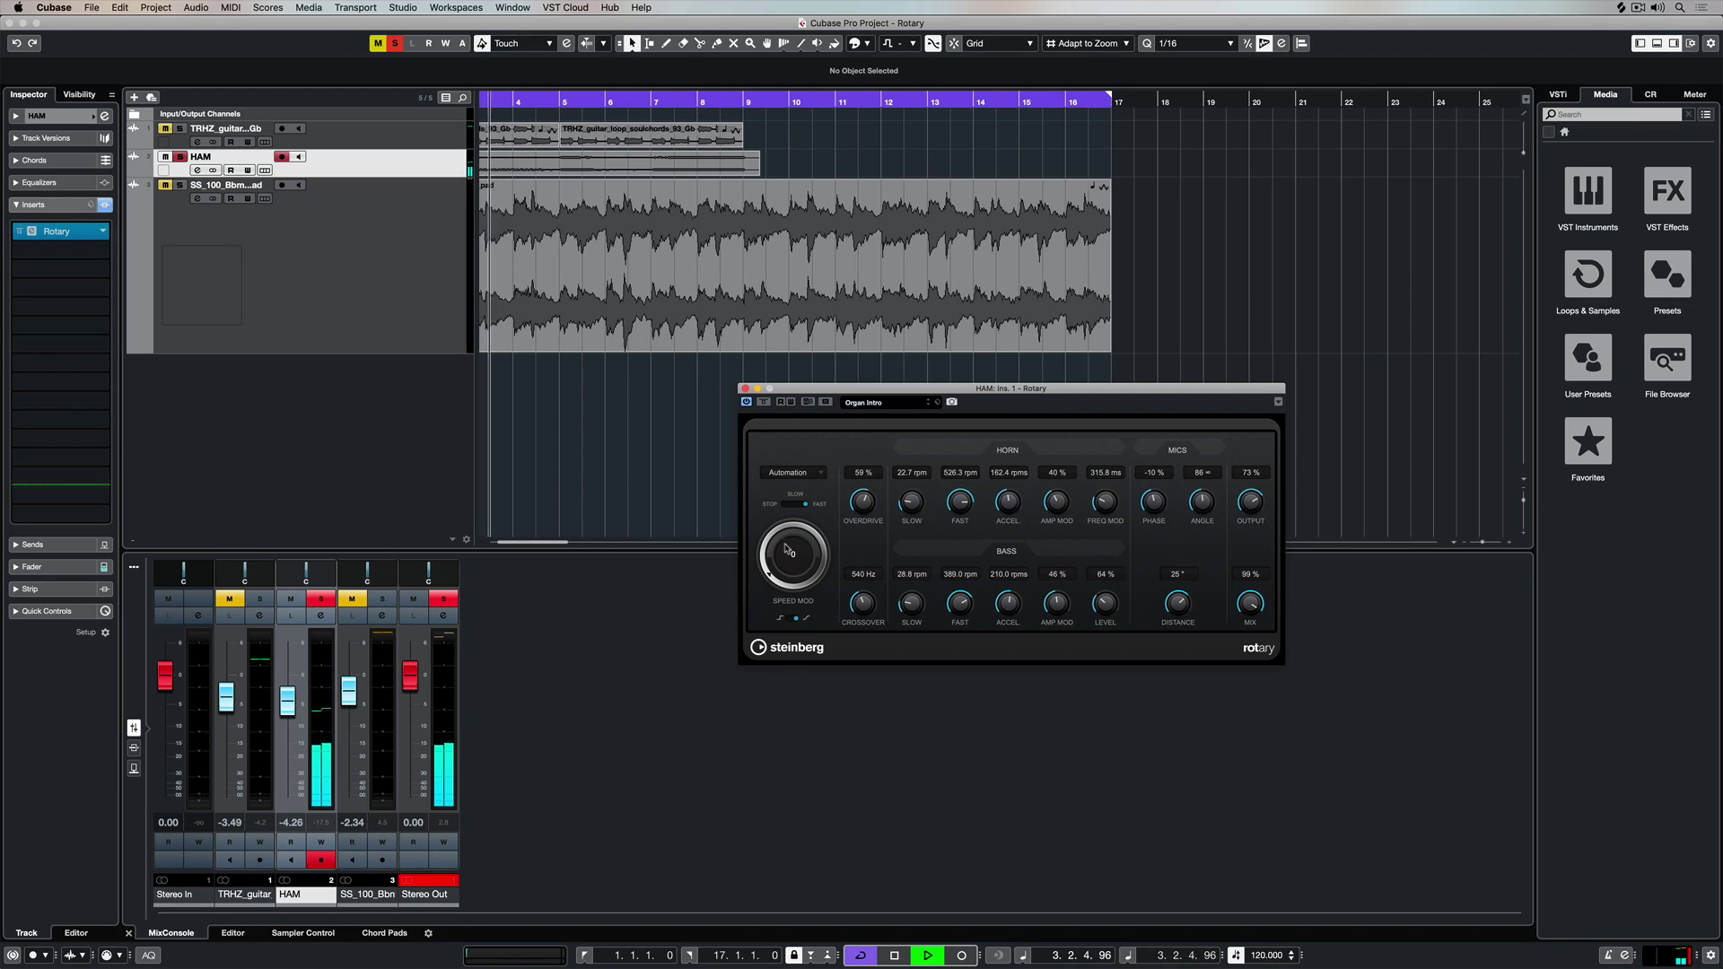
pyautogui.moveTo(780, 572); pyautogui.dragTo(794, 488)
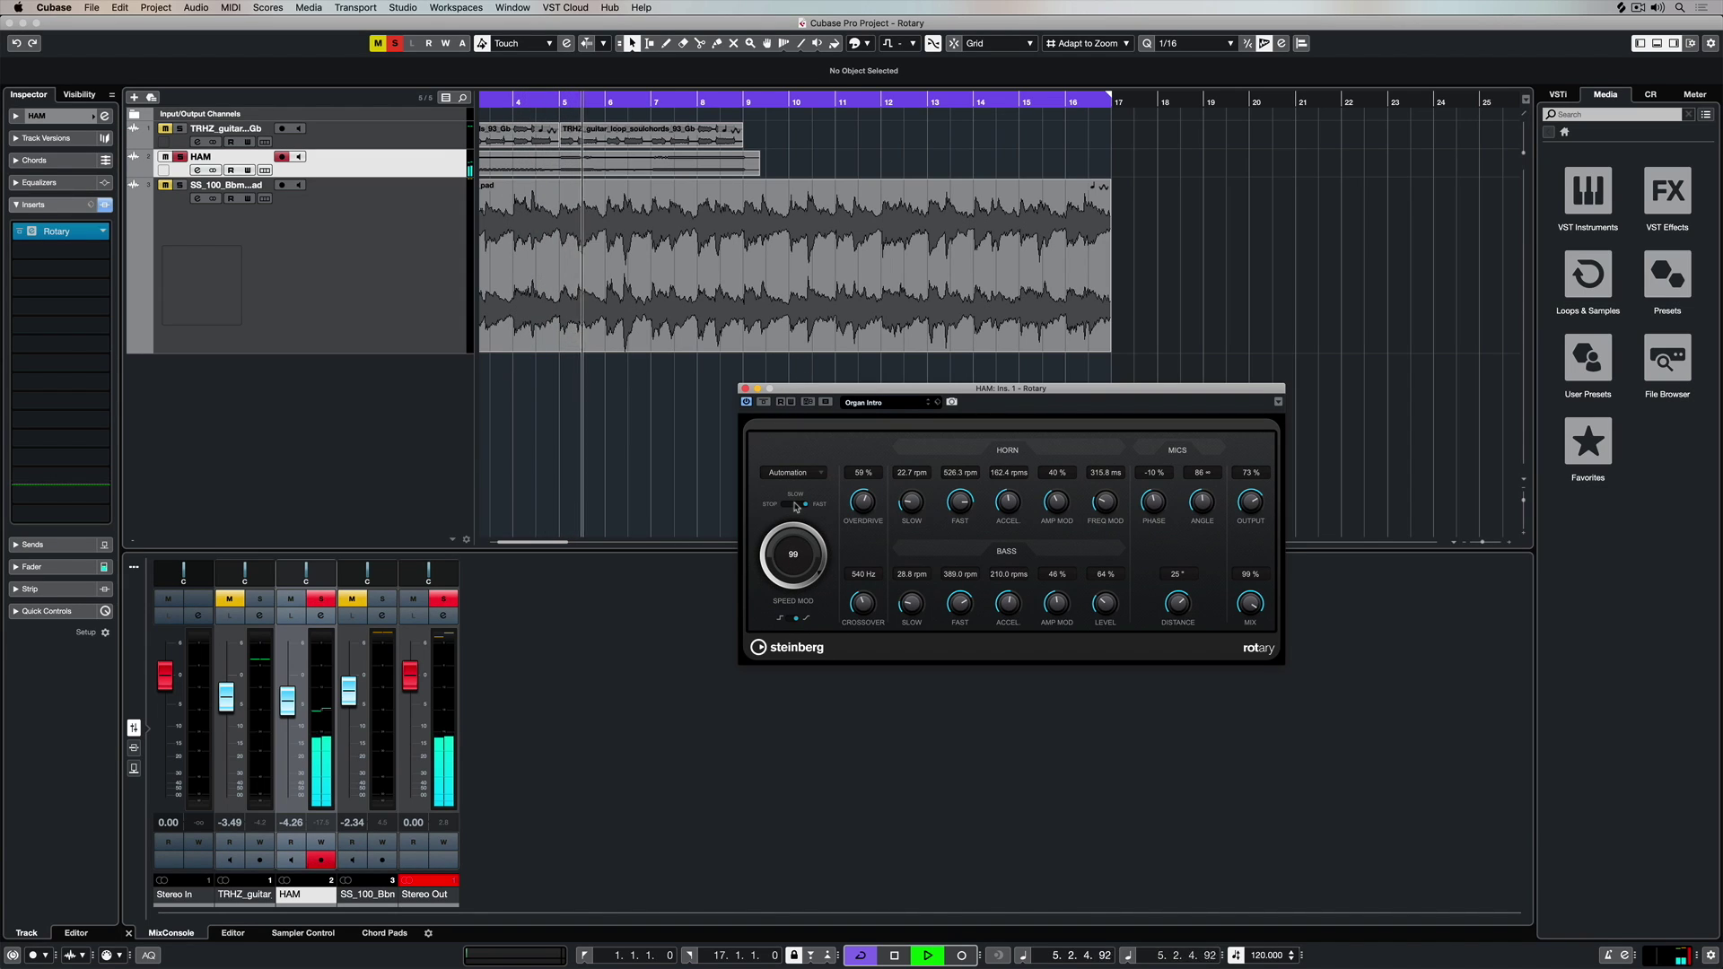
pyautogui.click(795, 503)
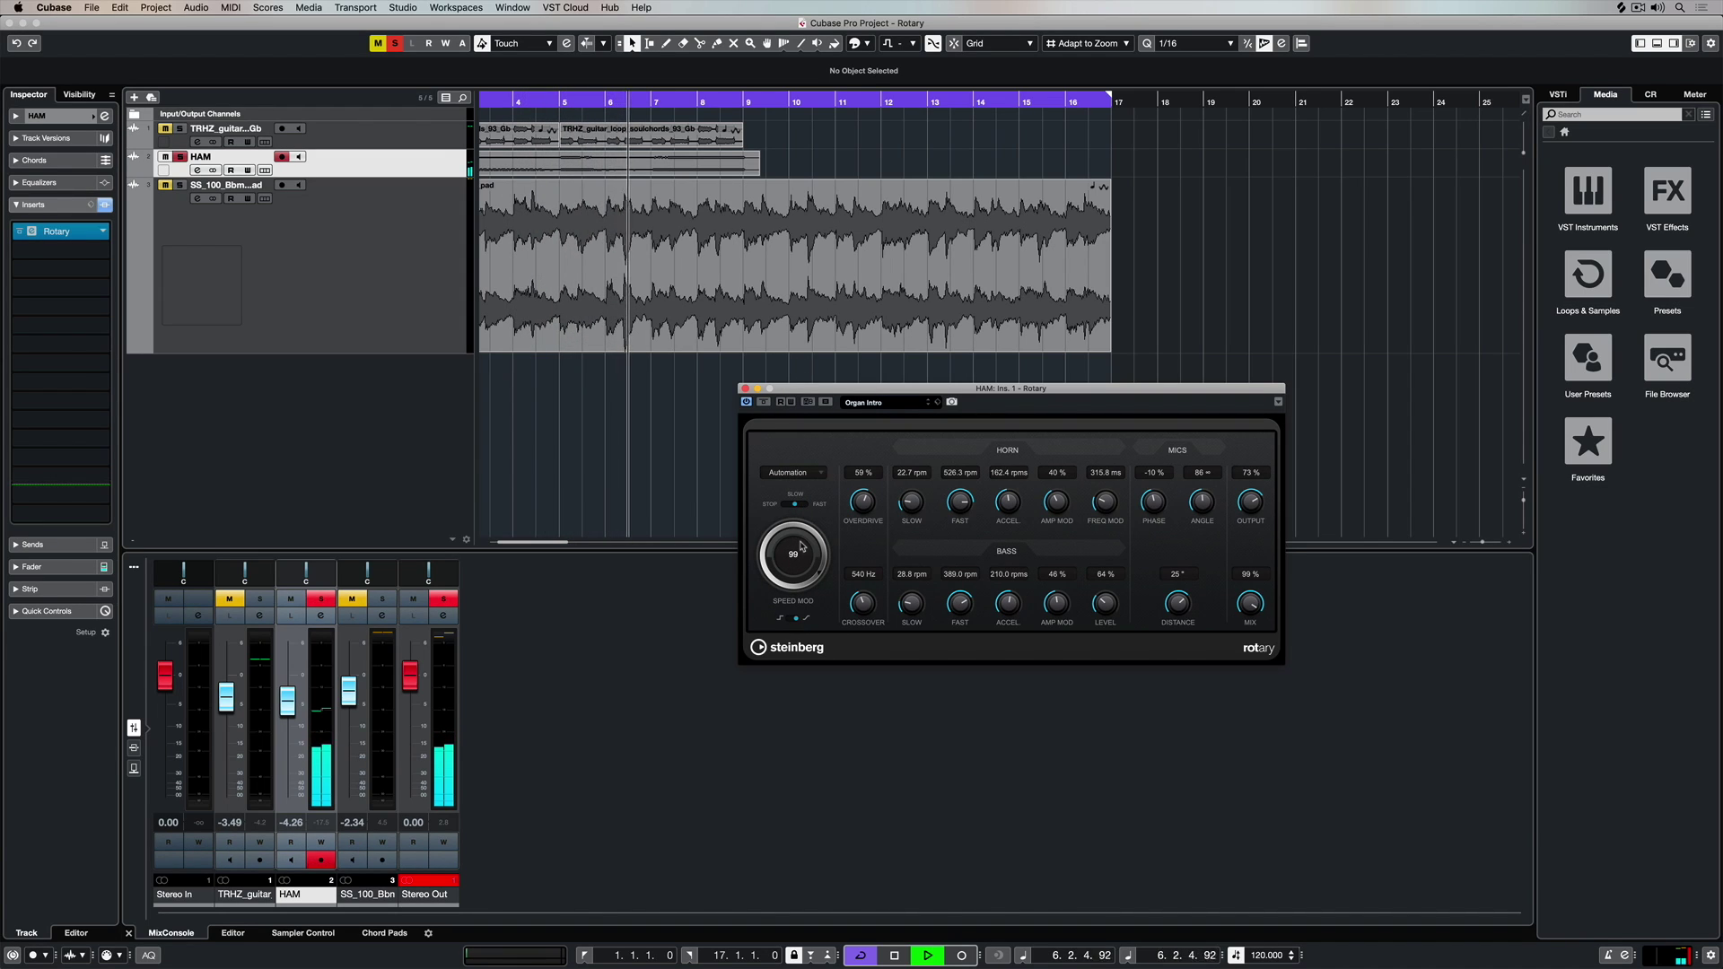
# Step: Bring Speed Mod down to 0 and audition the rotor at fast and stopped
pyautogui.moveTo(801, 546); pyautogui.dragTo(739, 688)
pyautogui.click(803, 505)
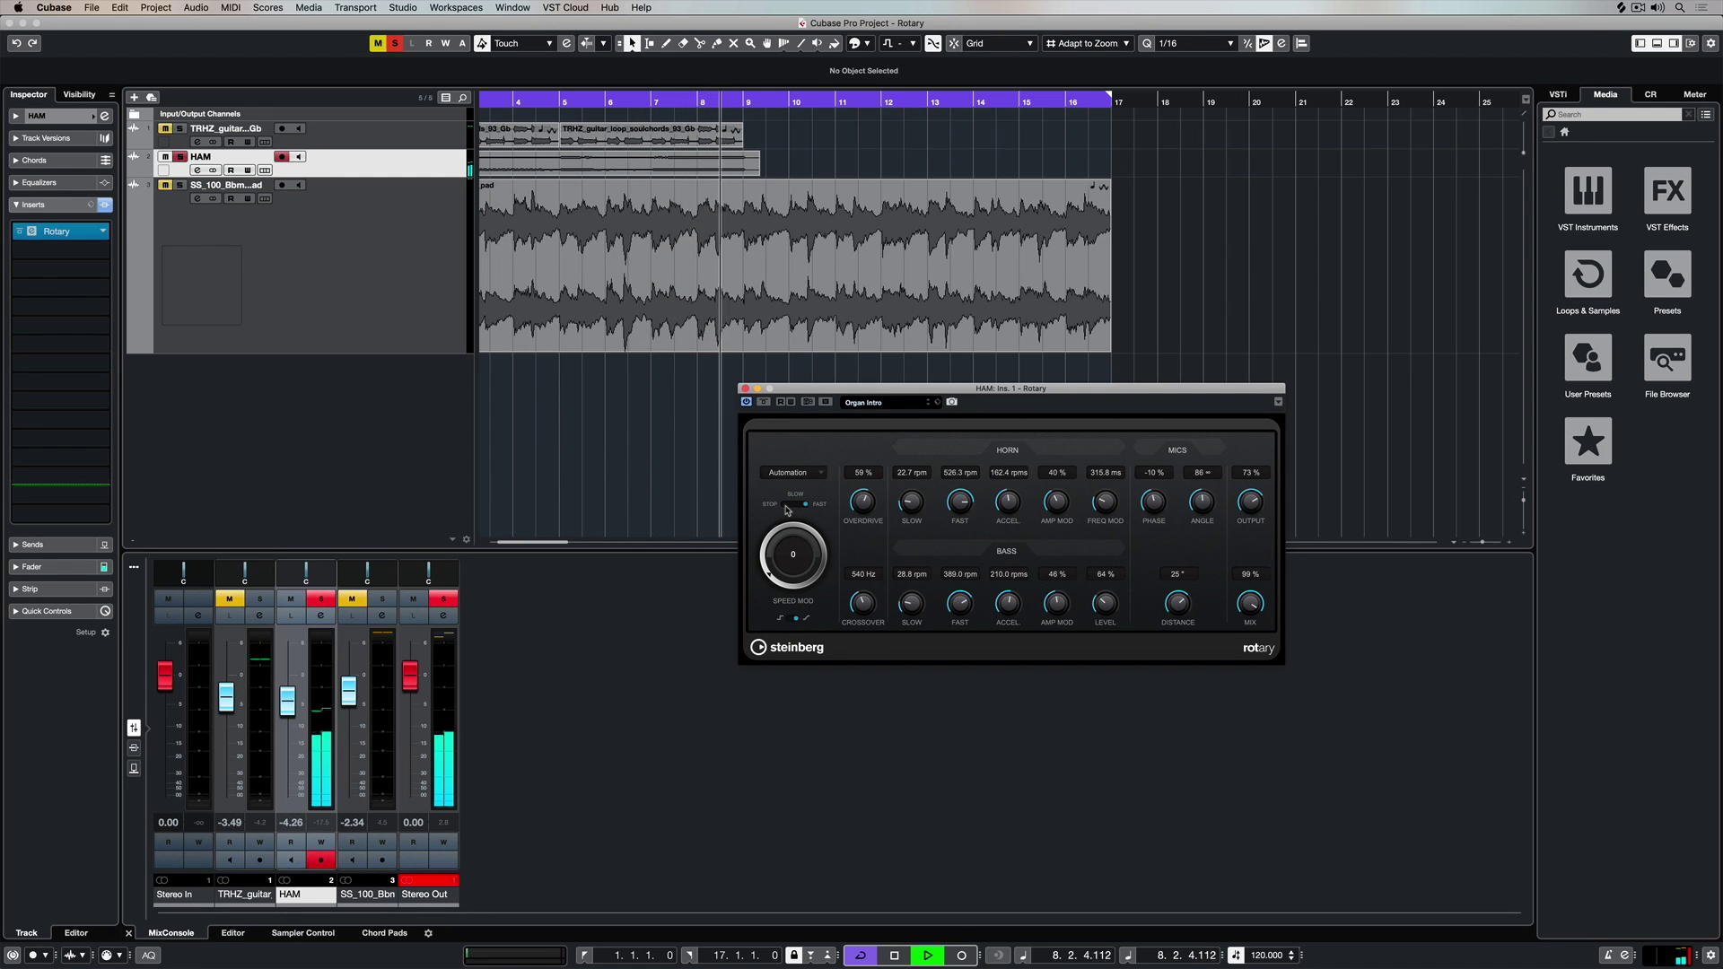
pyautogui.click(789, 508)
pyautogui.press('space')
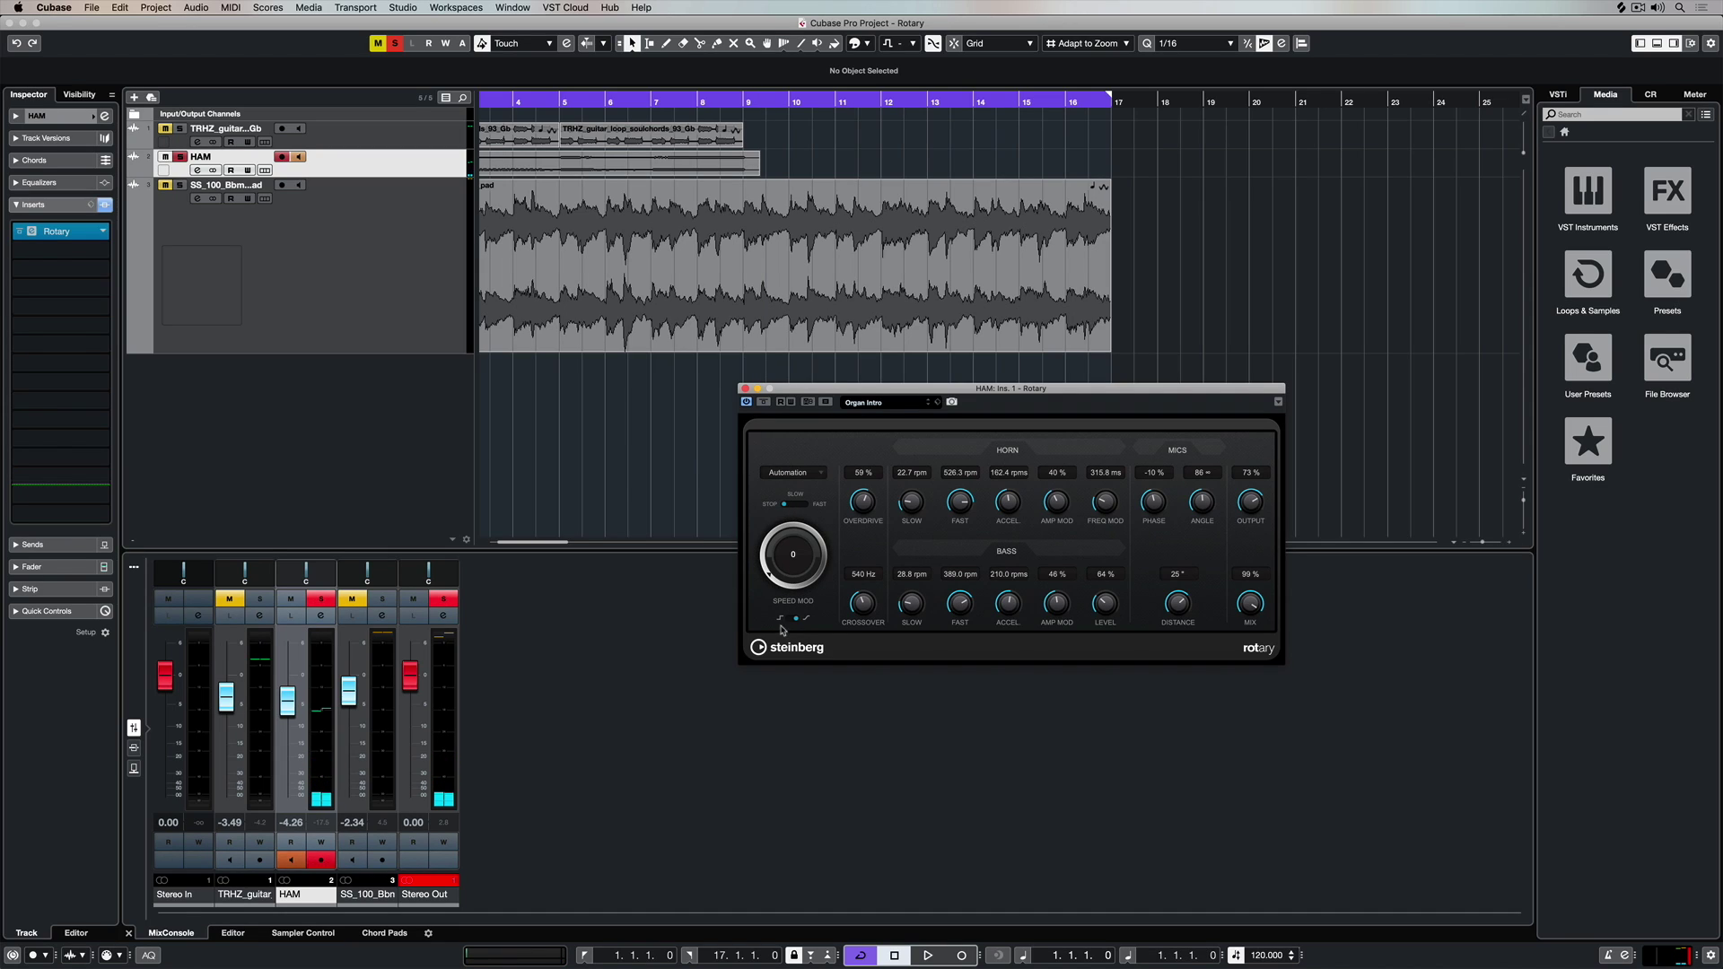
pyautogui.press('space')
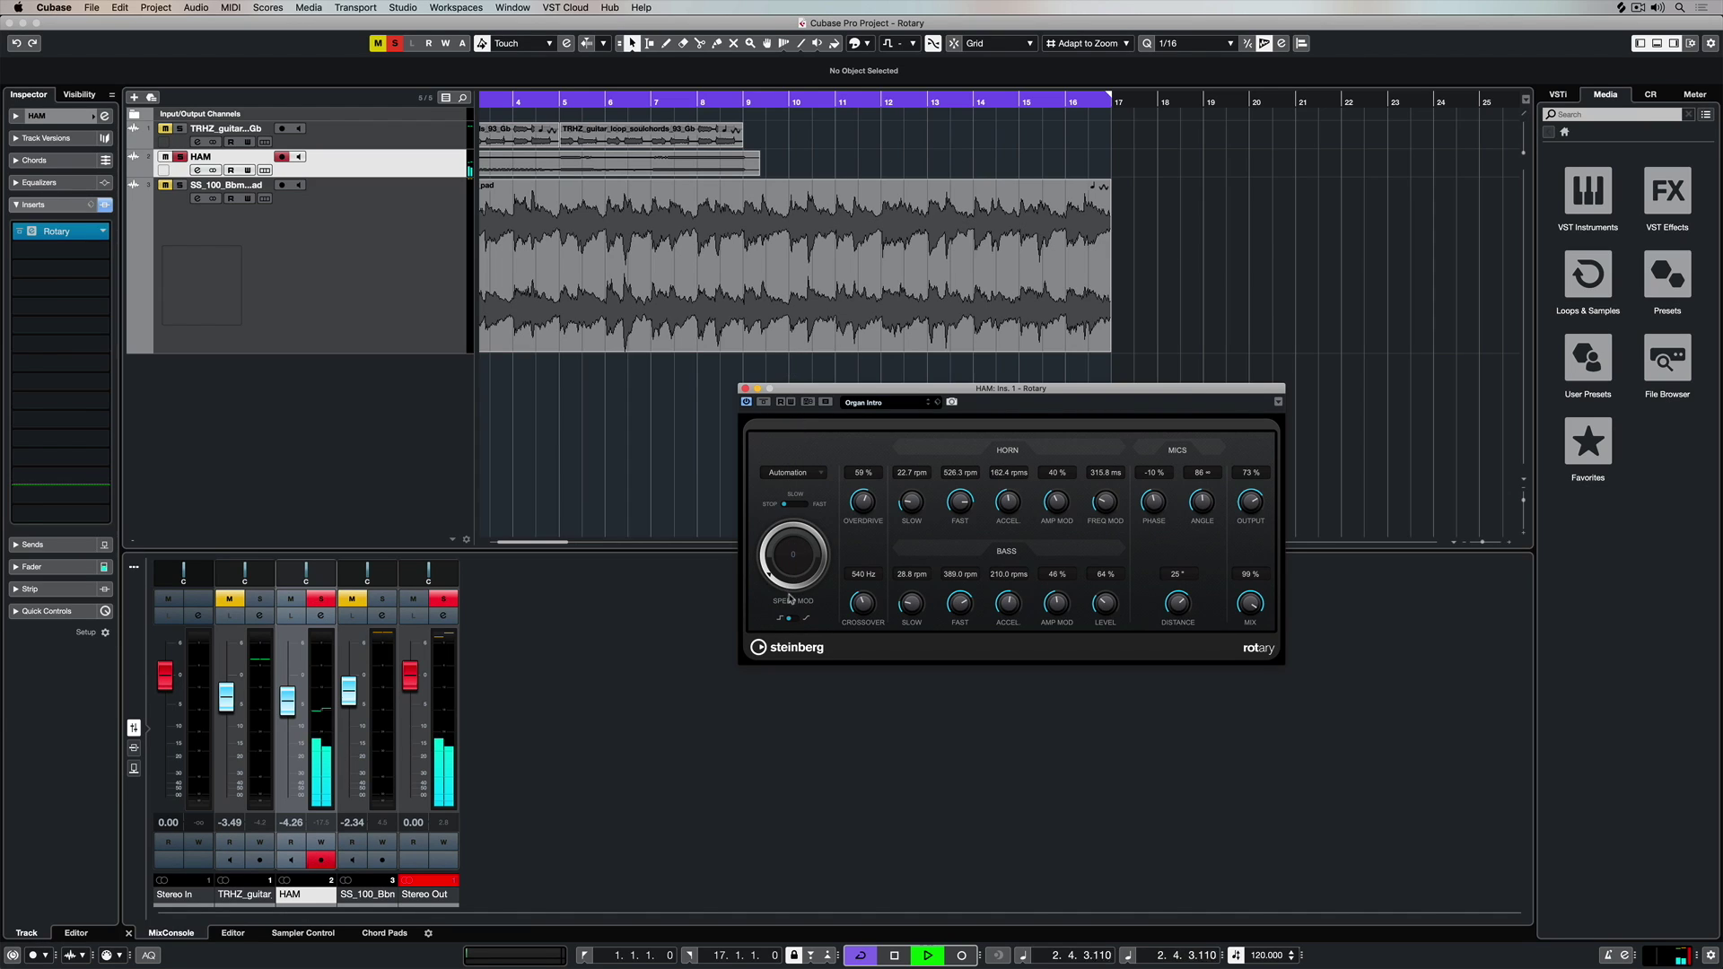
# Step: Try the Speed Mod mode and amounts, then keep Automation as the Speed Mod source
pyautogui.click(792, 626)
pyautogui.moveTo(835, 552); pyautogui.dragTo(952, 538)
pyautogui.moveTo(792, 553); pyautogui.dragTo(826, 180)
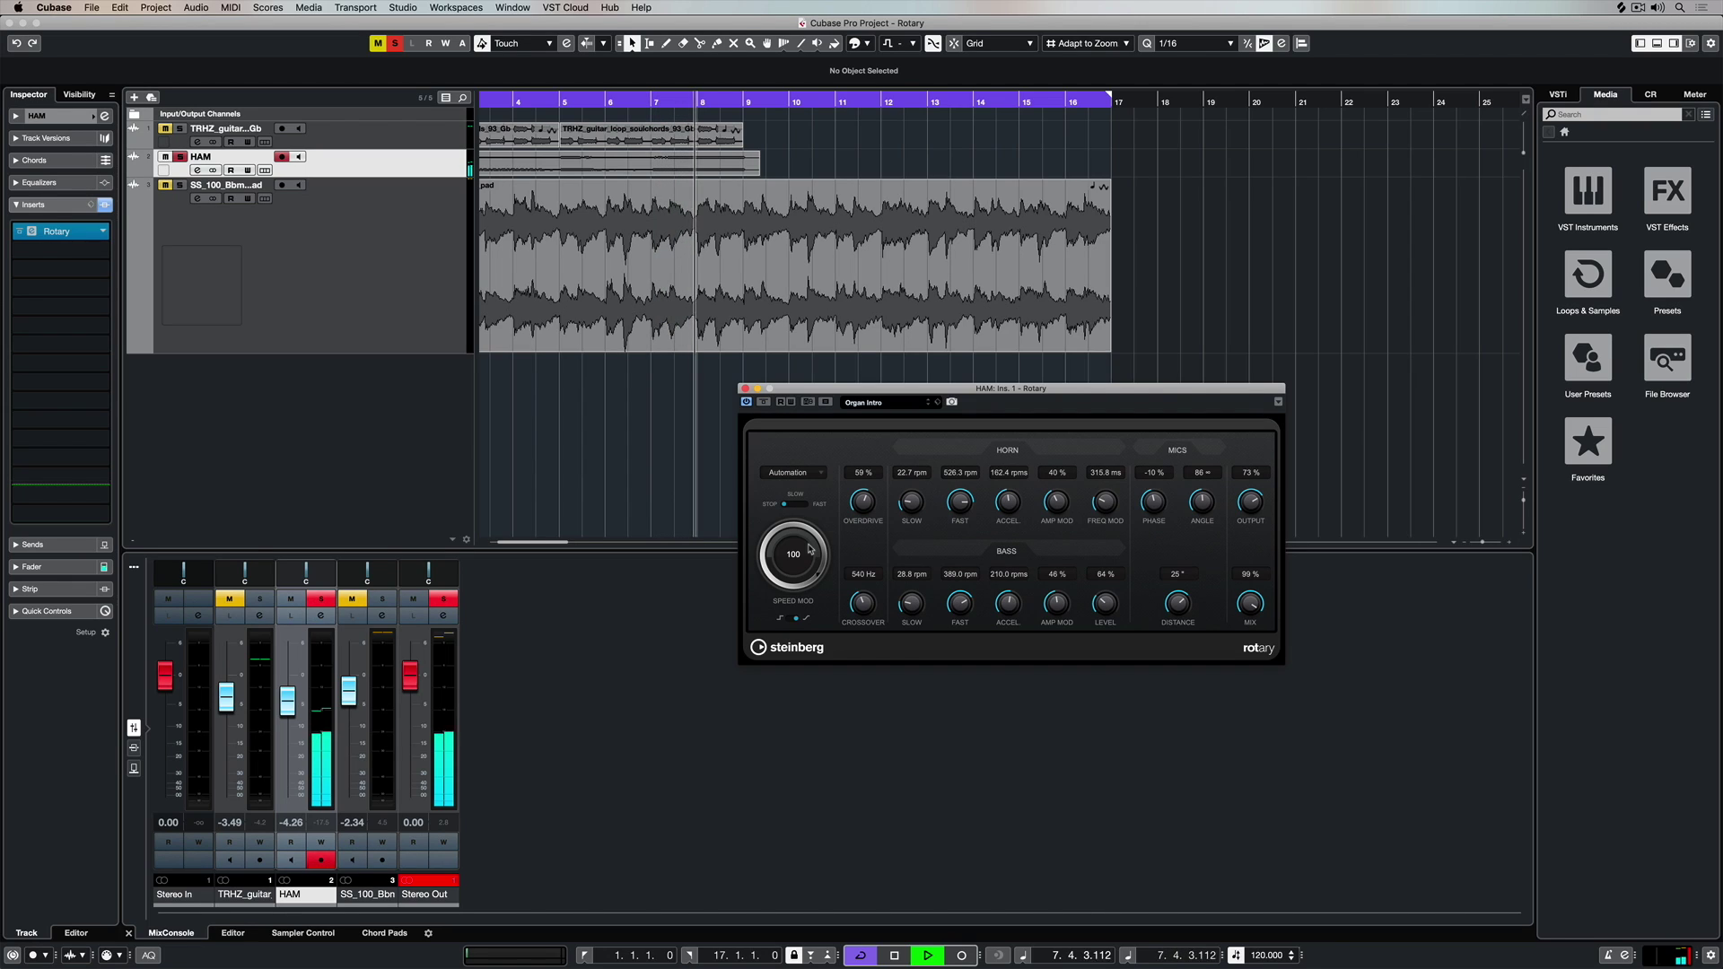
pyautogui.press('space')
pyautogui.click(795, 473)
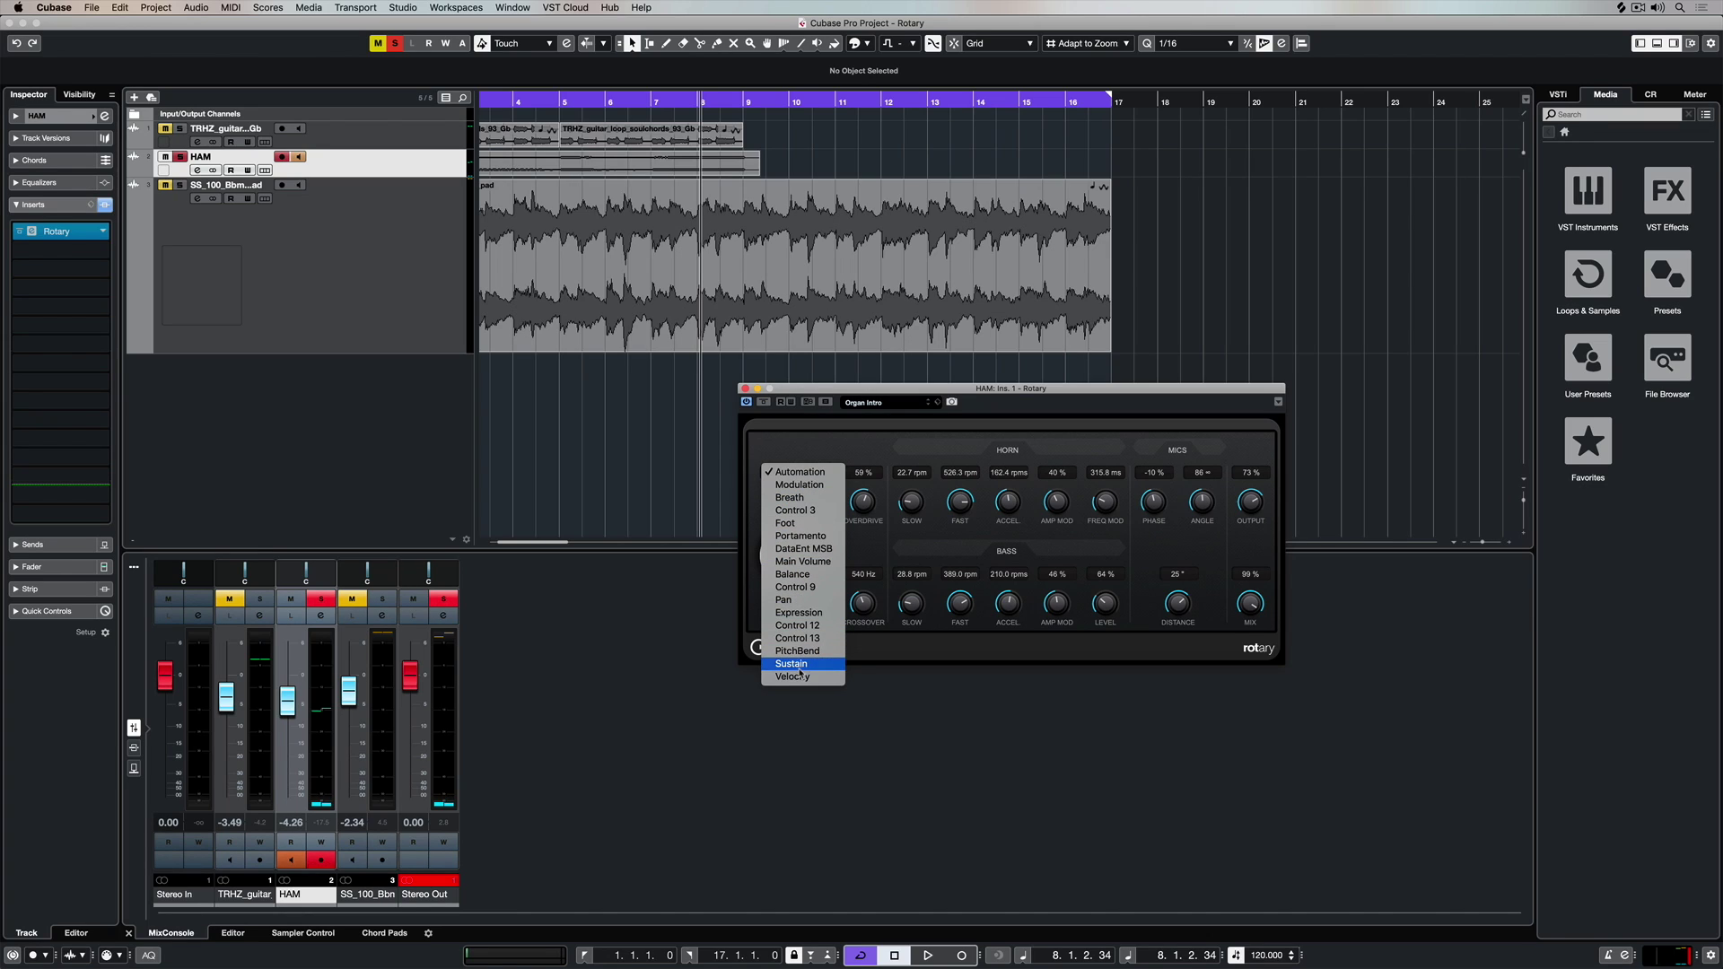
pyautogui.click(803, 447)
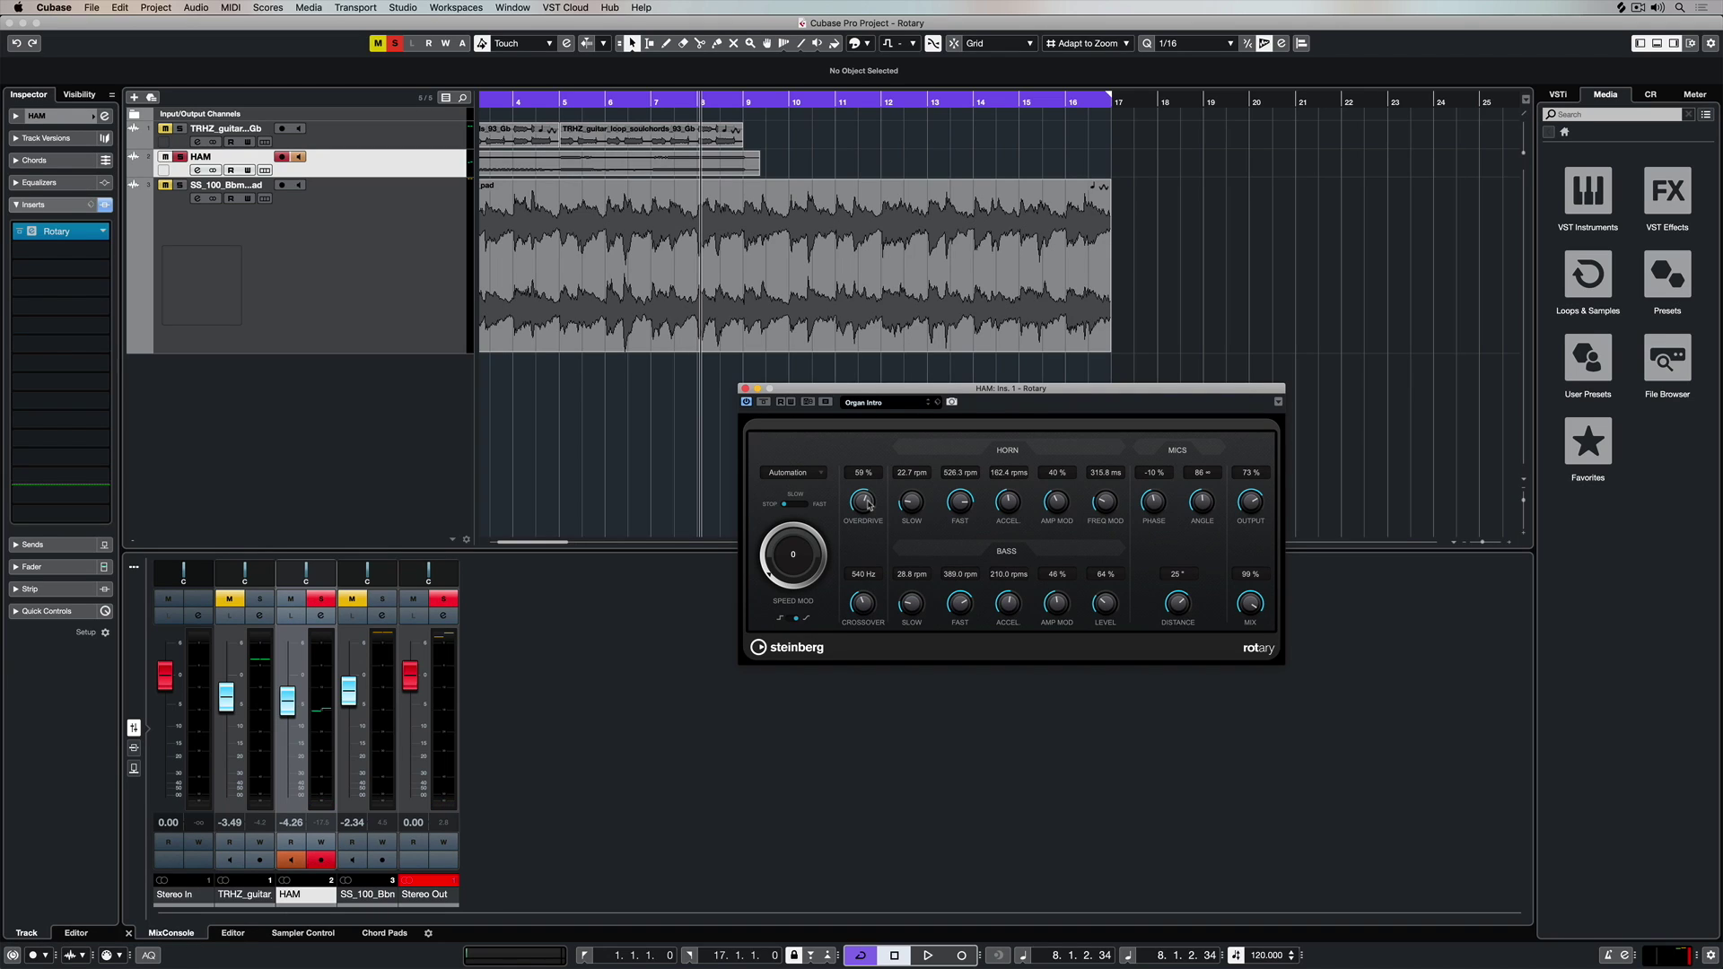
# Step: From the project start, raise horn Overdrive to 38% and set bass Level to 0%, auditioning on fast
pyautogui.press('KP_Decimal')
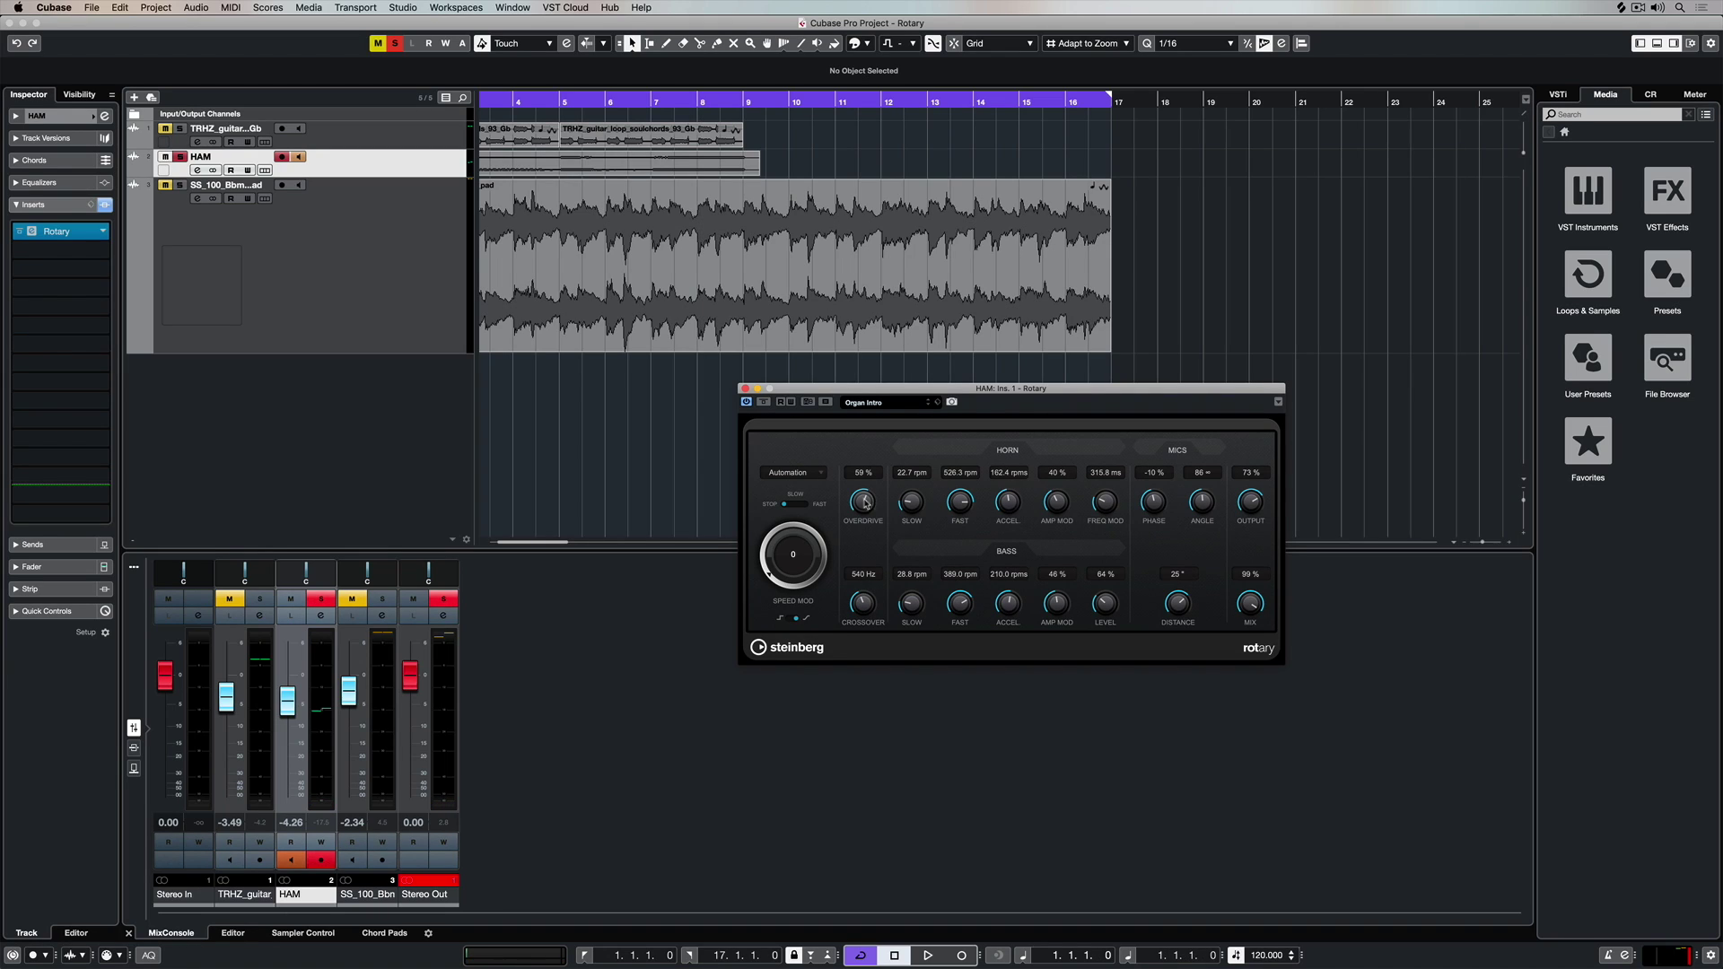
pyautogui.press('space')
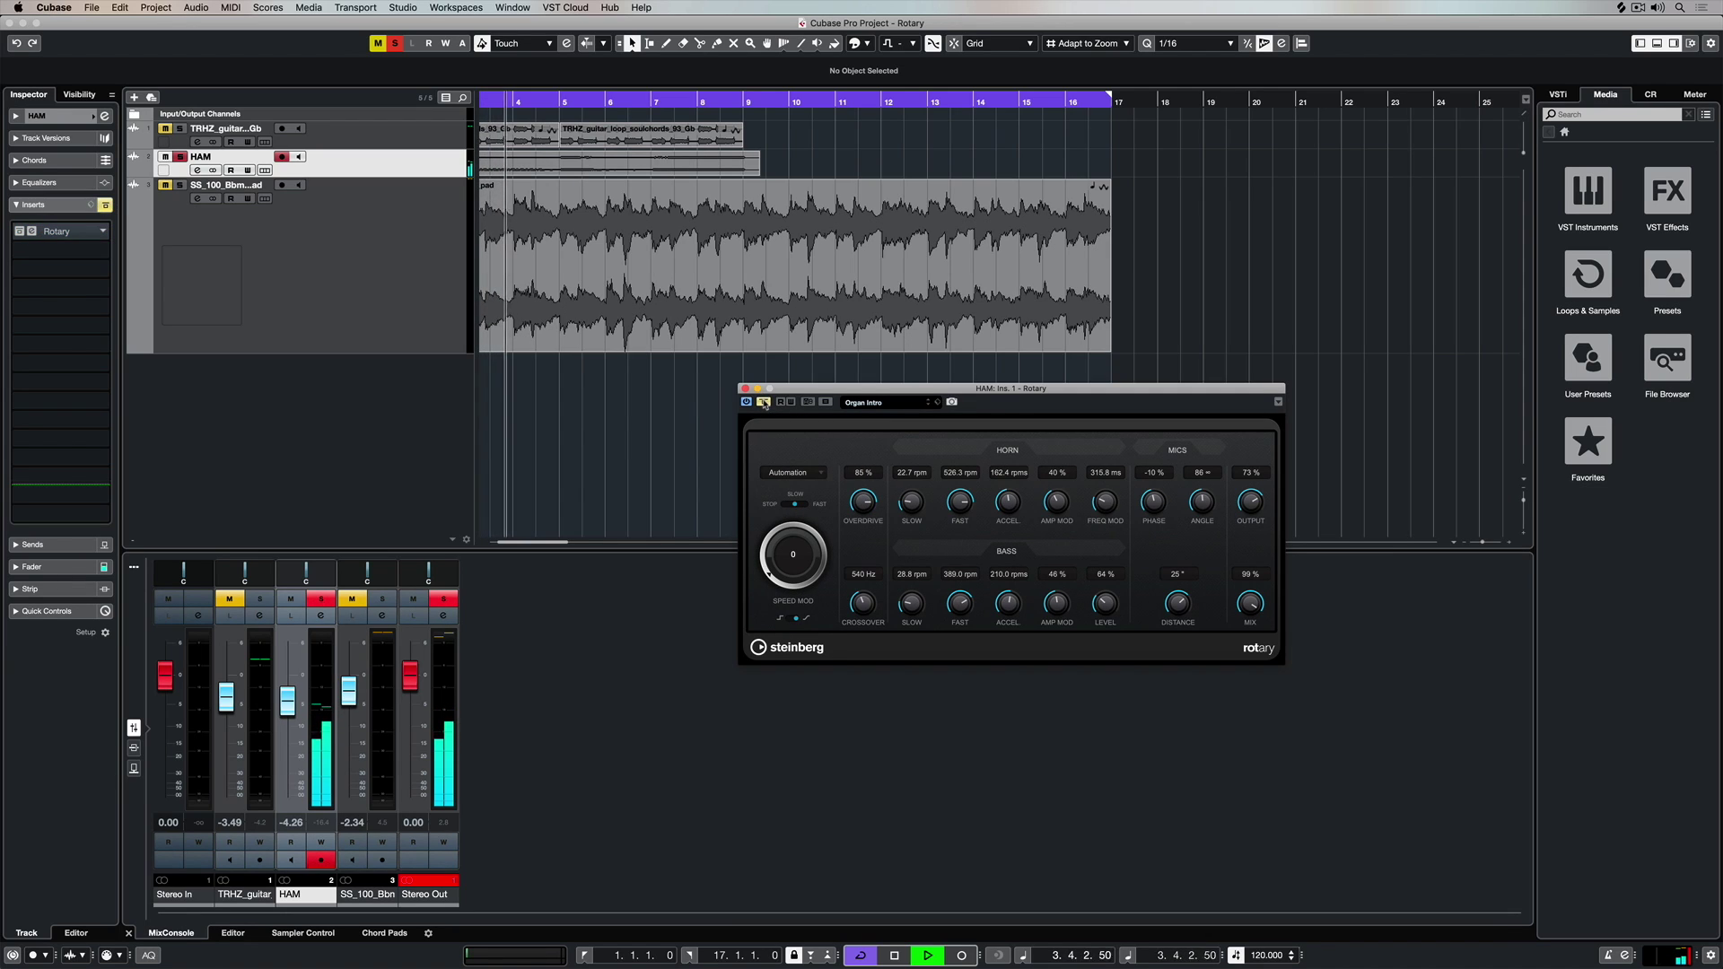
pyautogui.moveTo(868, 505); pyautogui.dragTo(870, 519)
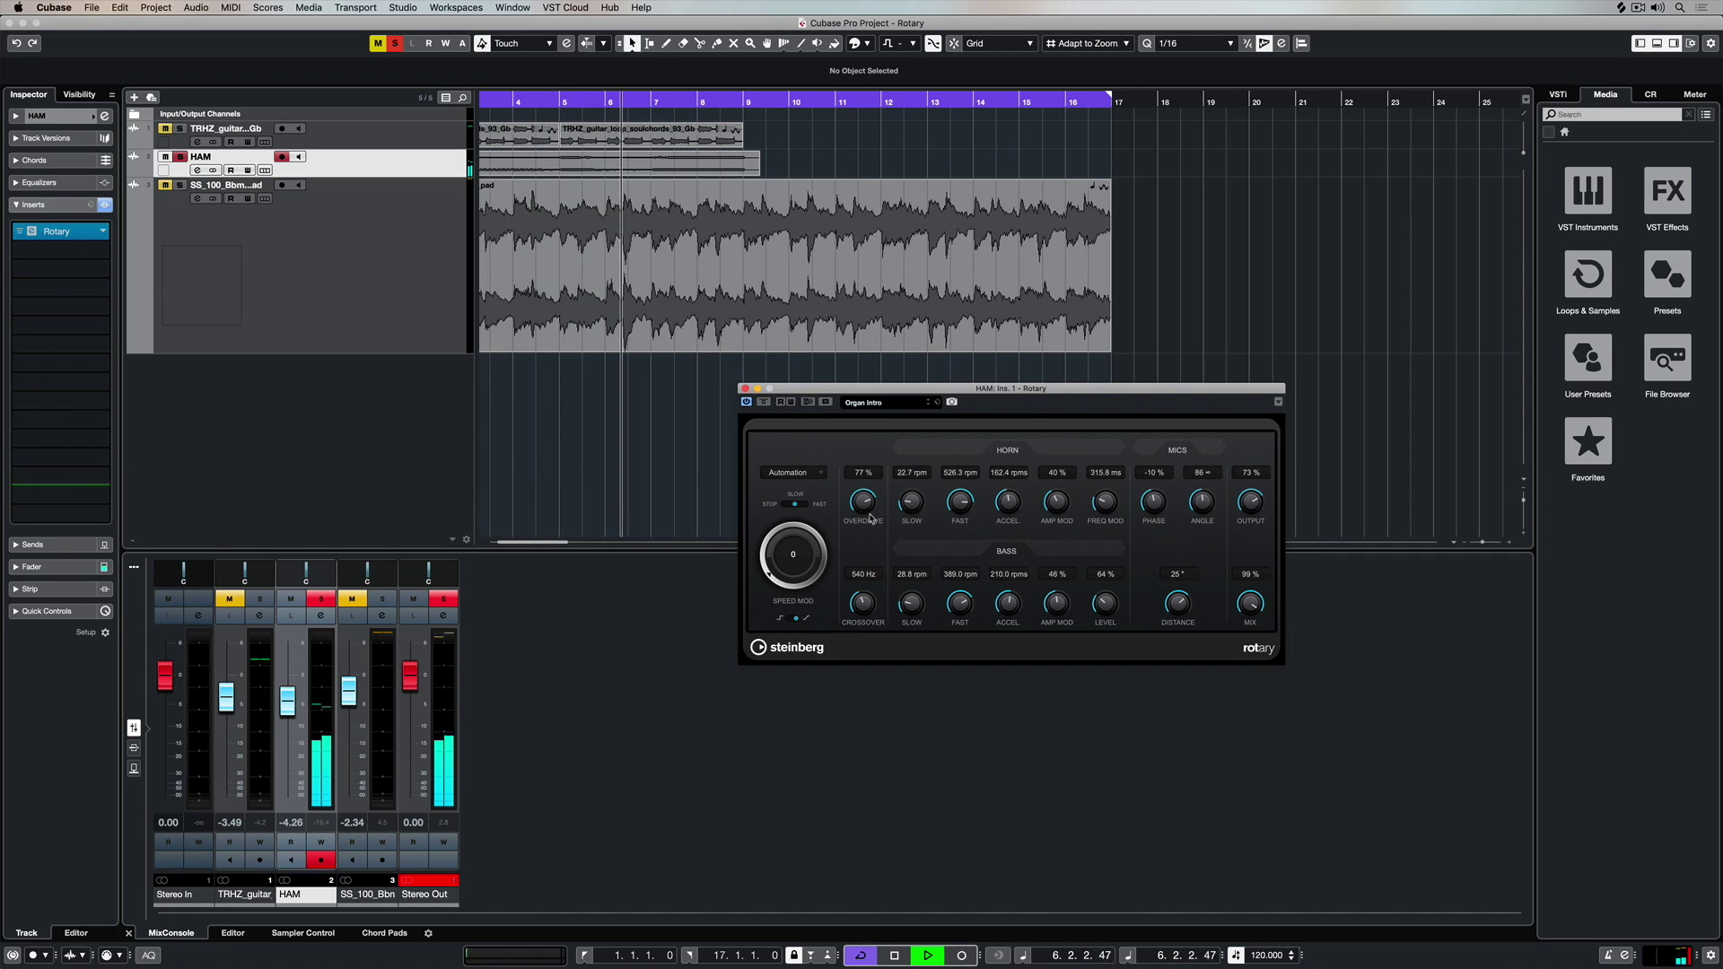
pyautogui.click(805, 505)
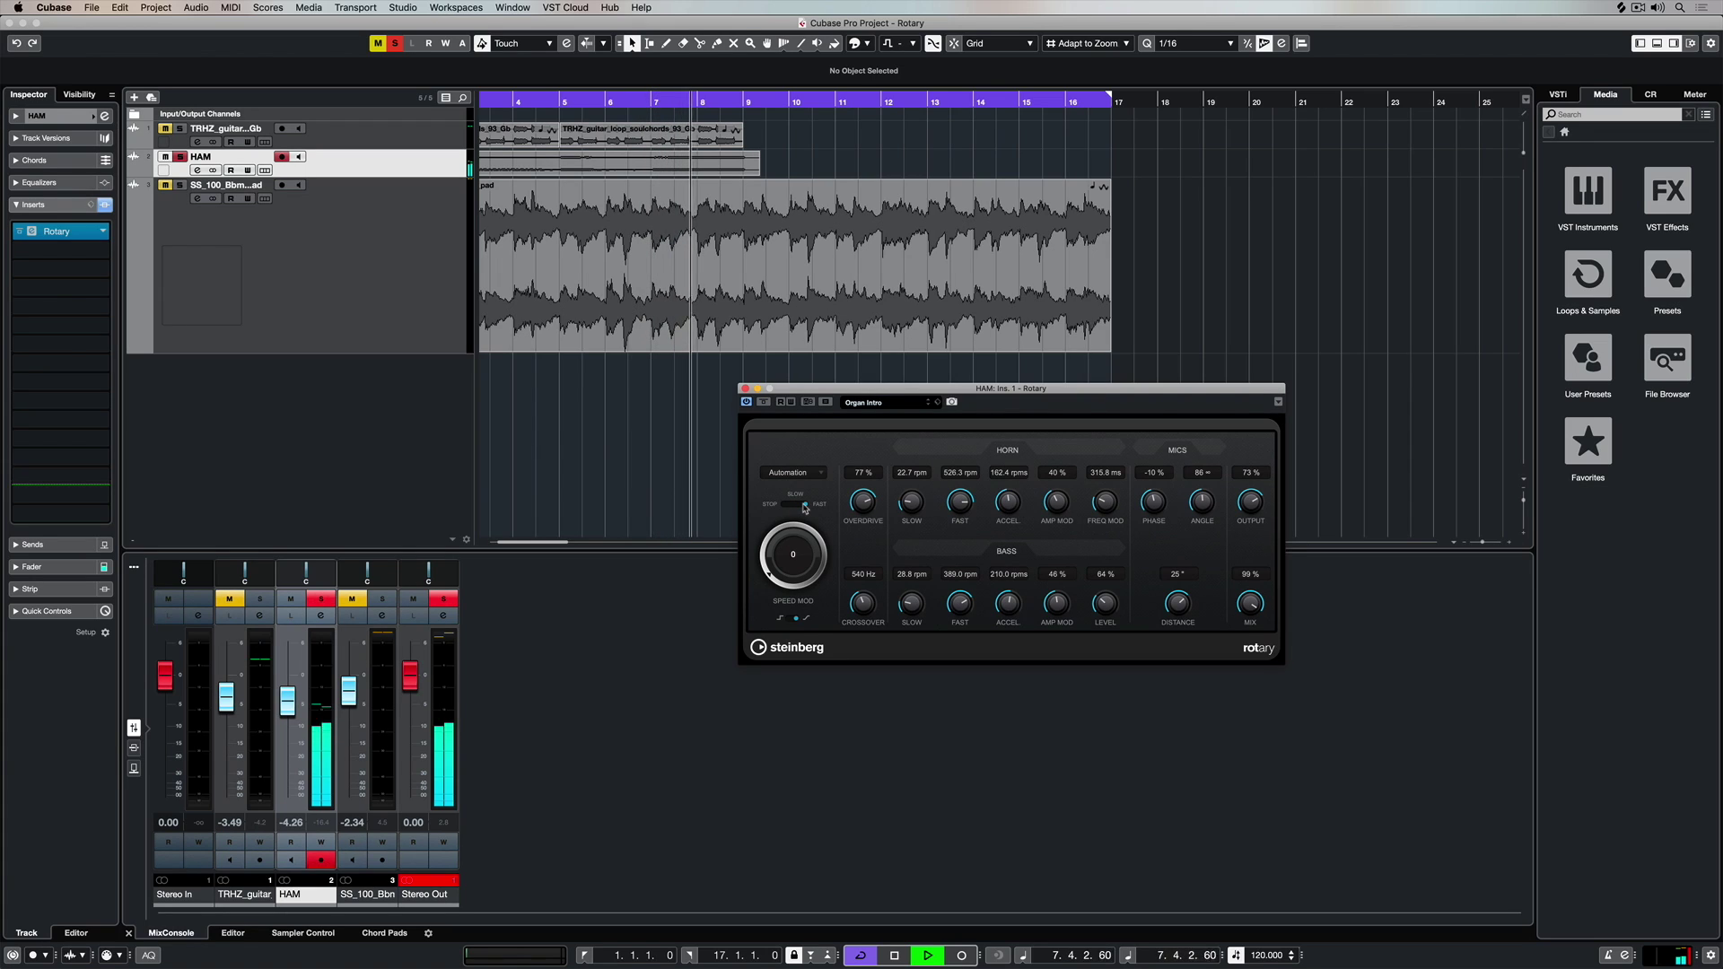
pyautogui.press('space')
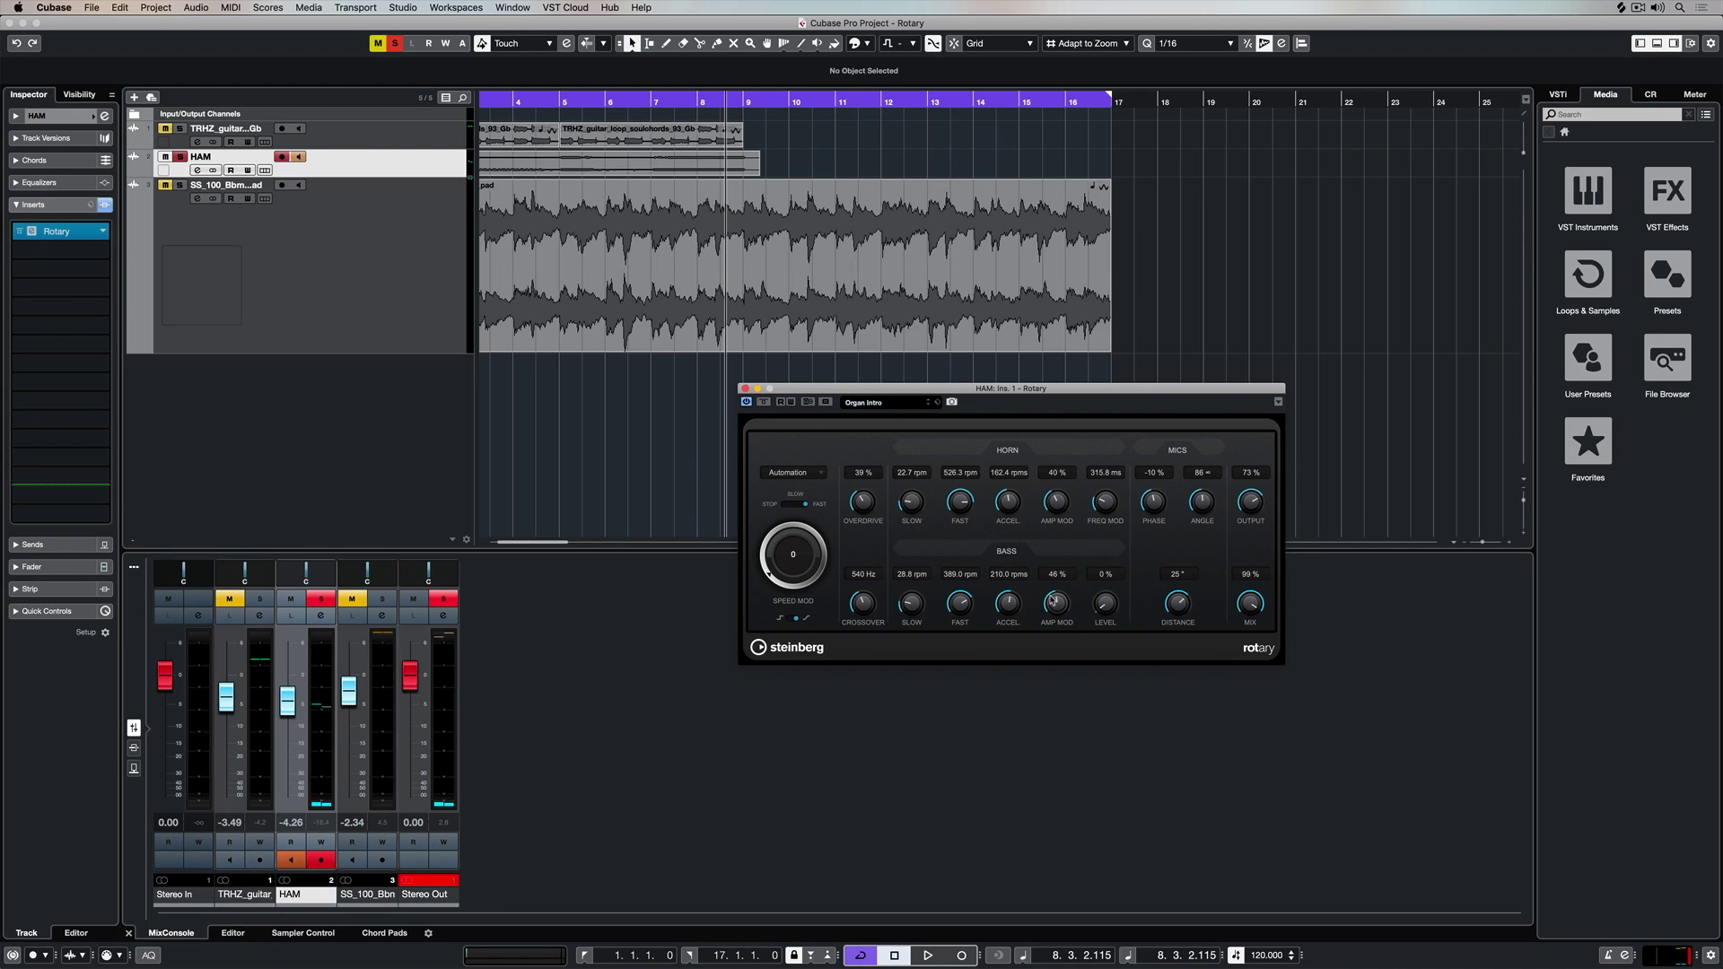
# Step: Set the horn Fast speed to 466.6 rpm and Slow speed to 45.9 rpm
pyautogui.press('space')
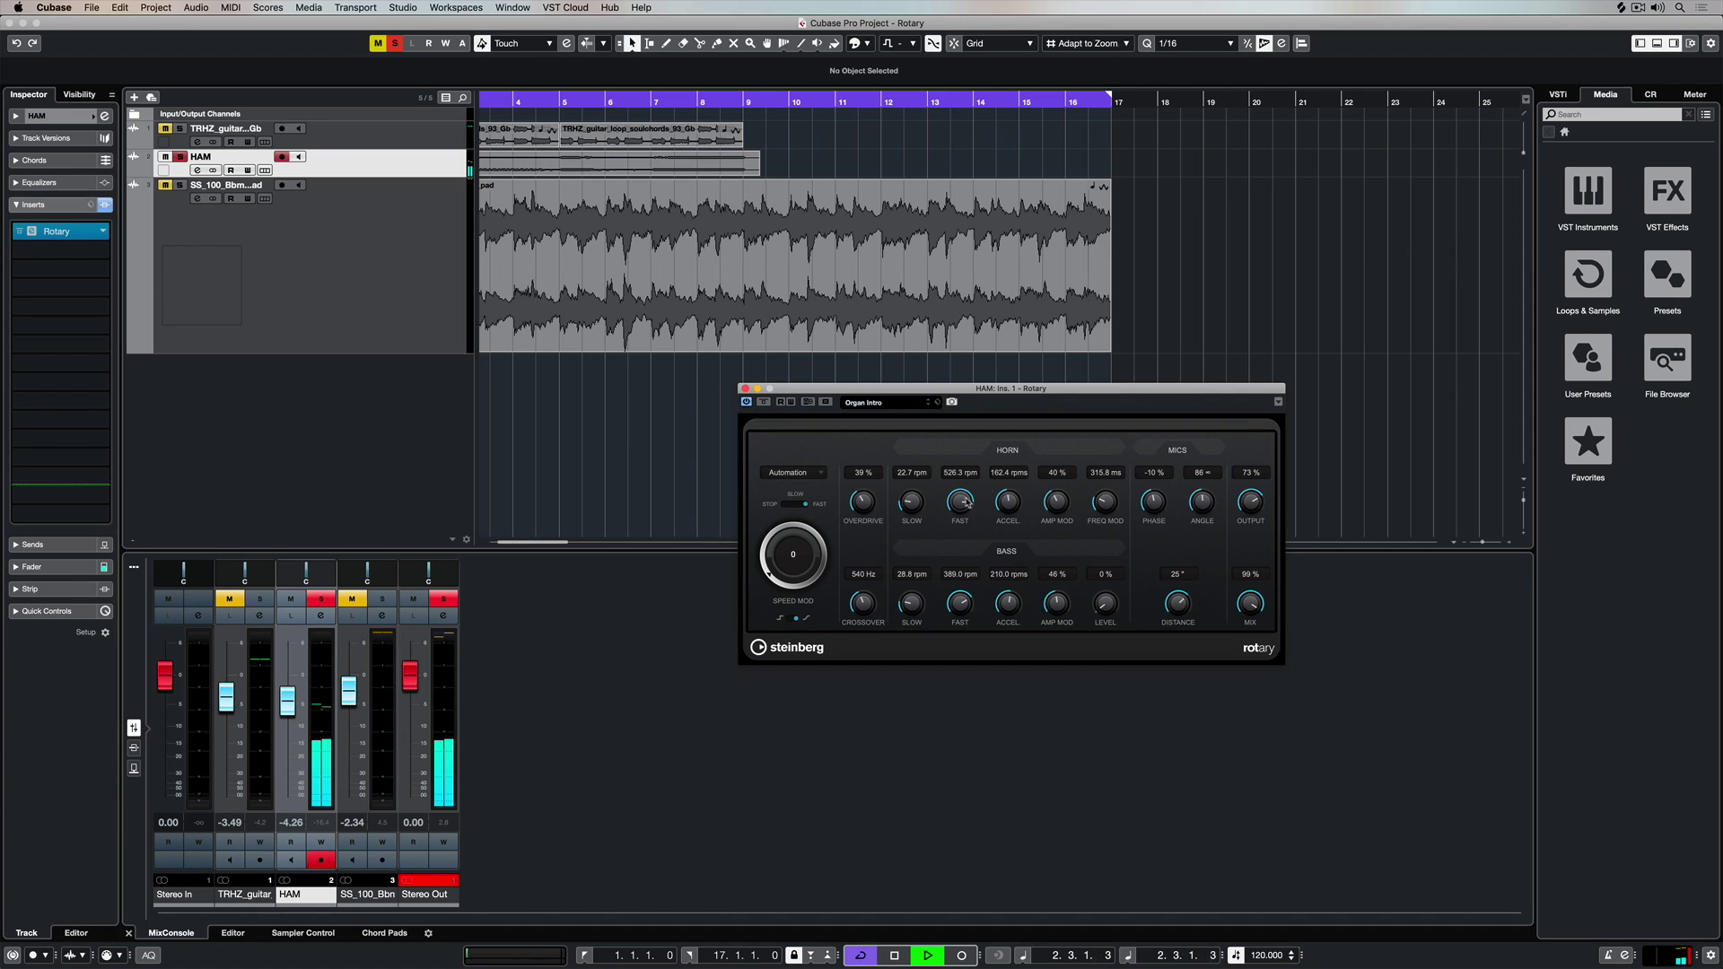
pyautogui.moveTo(964, 504)
pyautogui.mouseDown()
pyautogui.moveTo(966, 433)
pyautogui.moveTo(961, 501)
pyautogui.mouseUp()
pyautogui.click(798, 509)
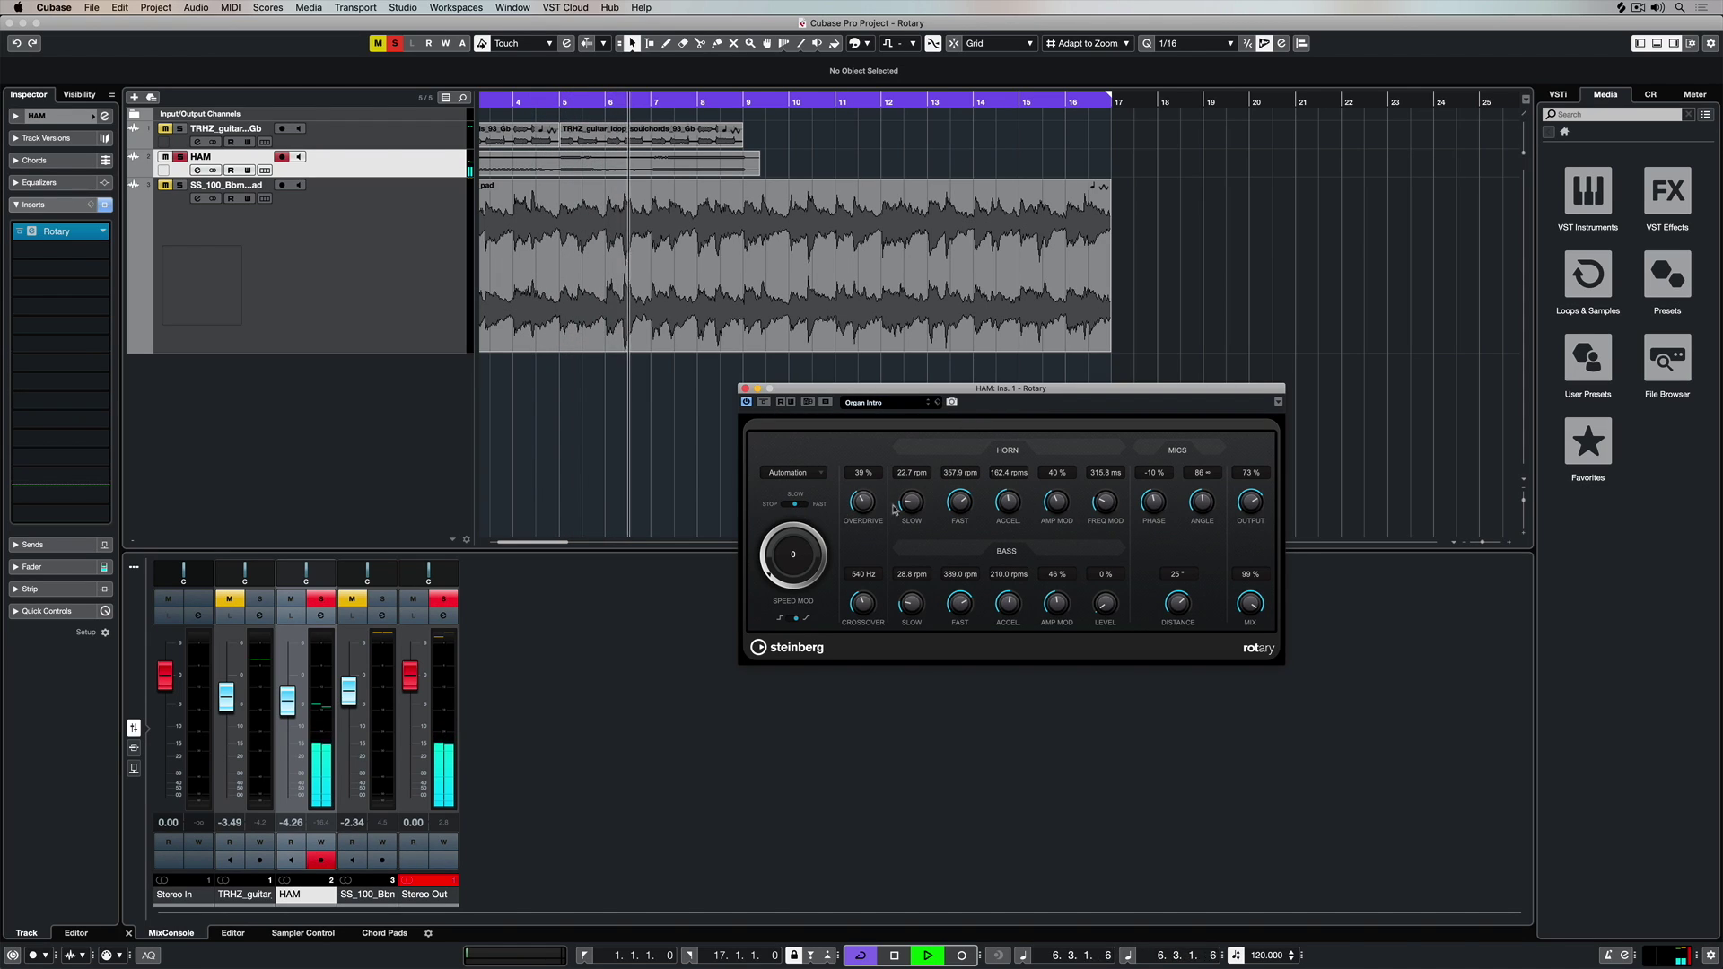
pyautogui.moveTo(909, 505)
pyautogui.mouseDown()
pyautogui.moveTo(911, 400)
pyautogui.moveTo(910, 487)
pyautogui.mouseUp()
pyautogui.press('space')
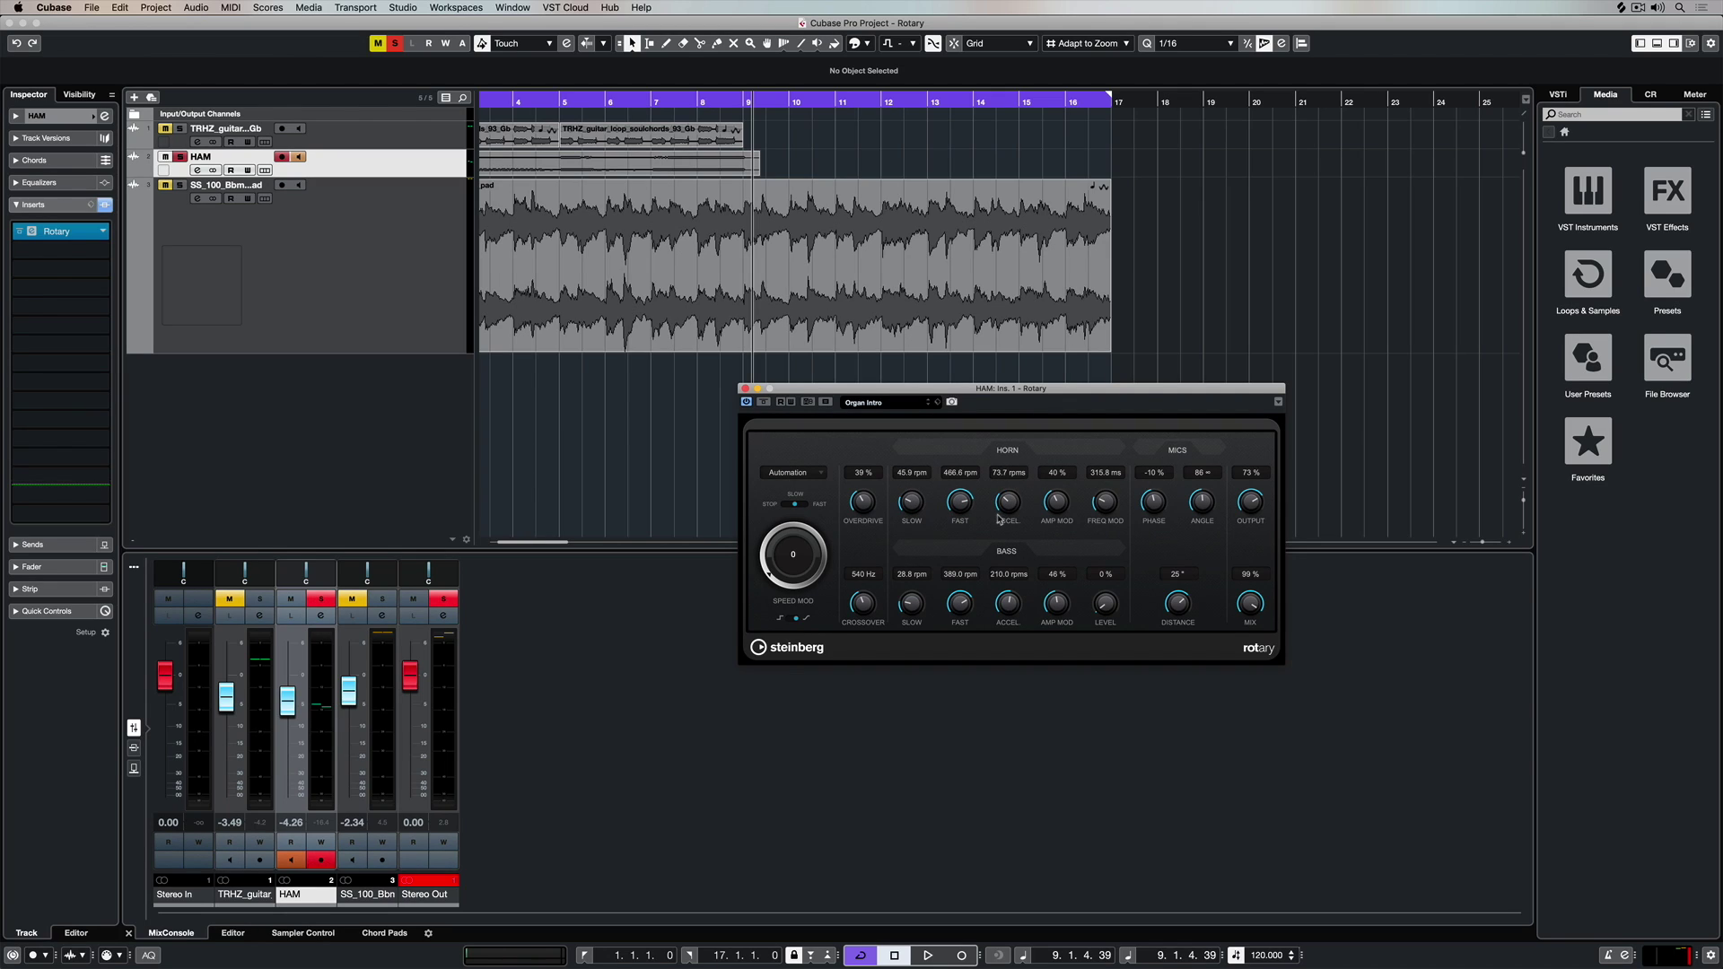
# Step: Raise the horn Accel to 720.0 rpms, auditioning slow and fast from the beginning
pyautogui.press('Home')
pyautogui.press('space')
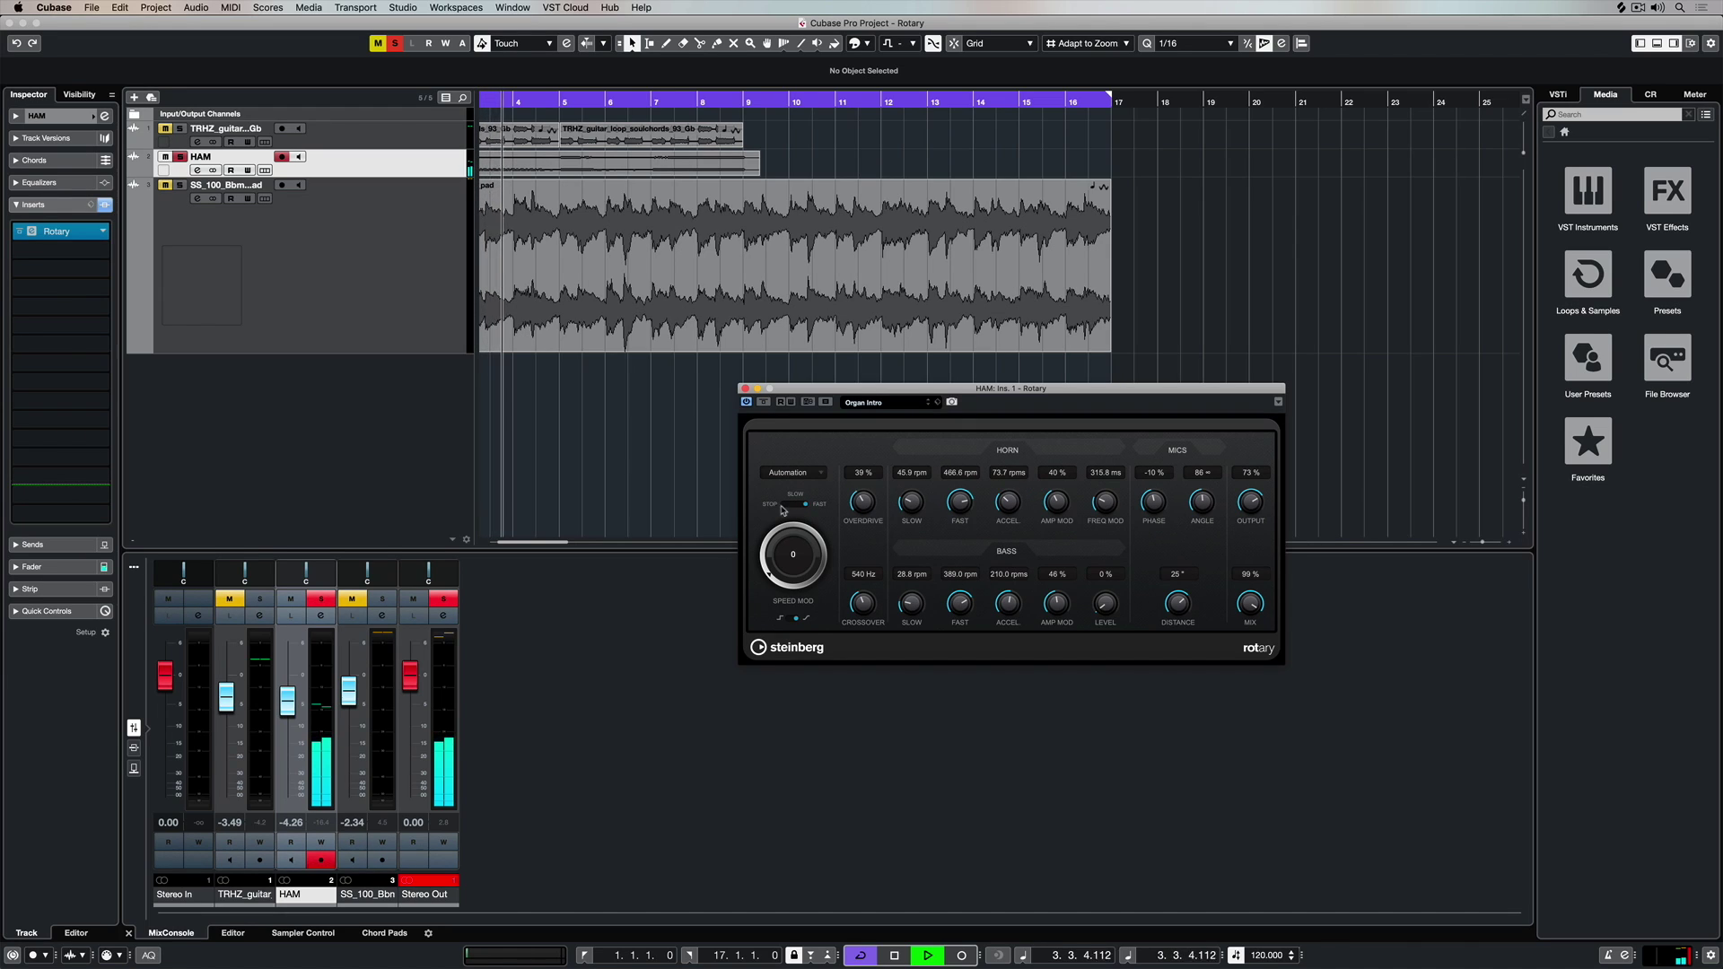
pyautogui.moveTo(1010, 503); pyautogui.dragTo(1020, 422)
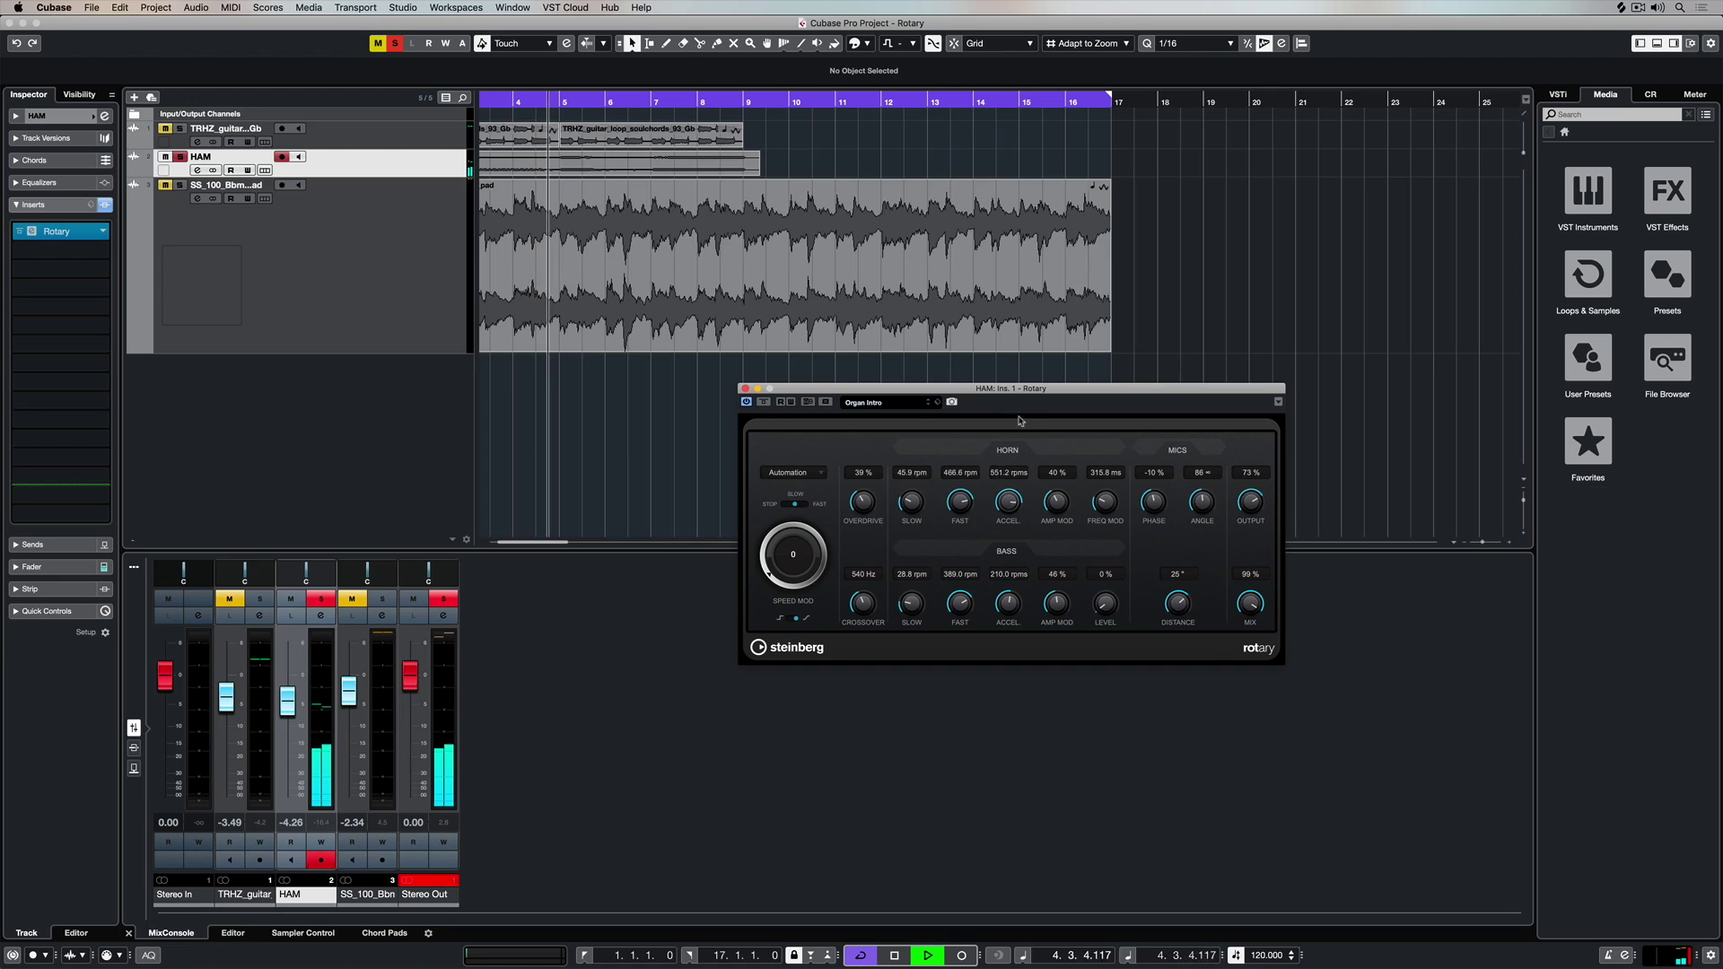
pyautogui.click(804, 506)
pyautogui.click(799, 505)
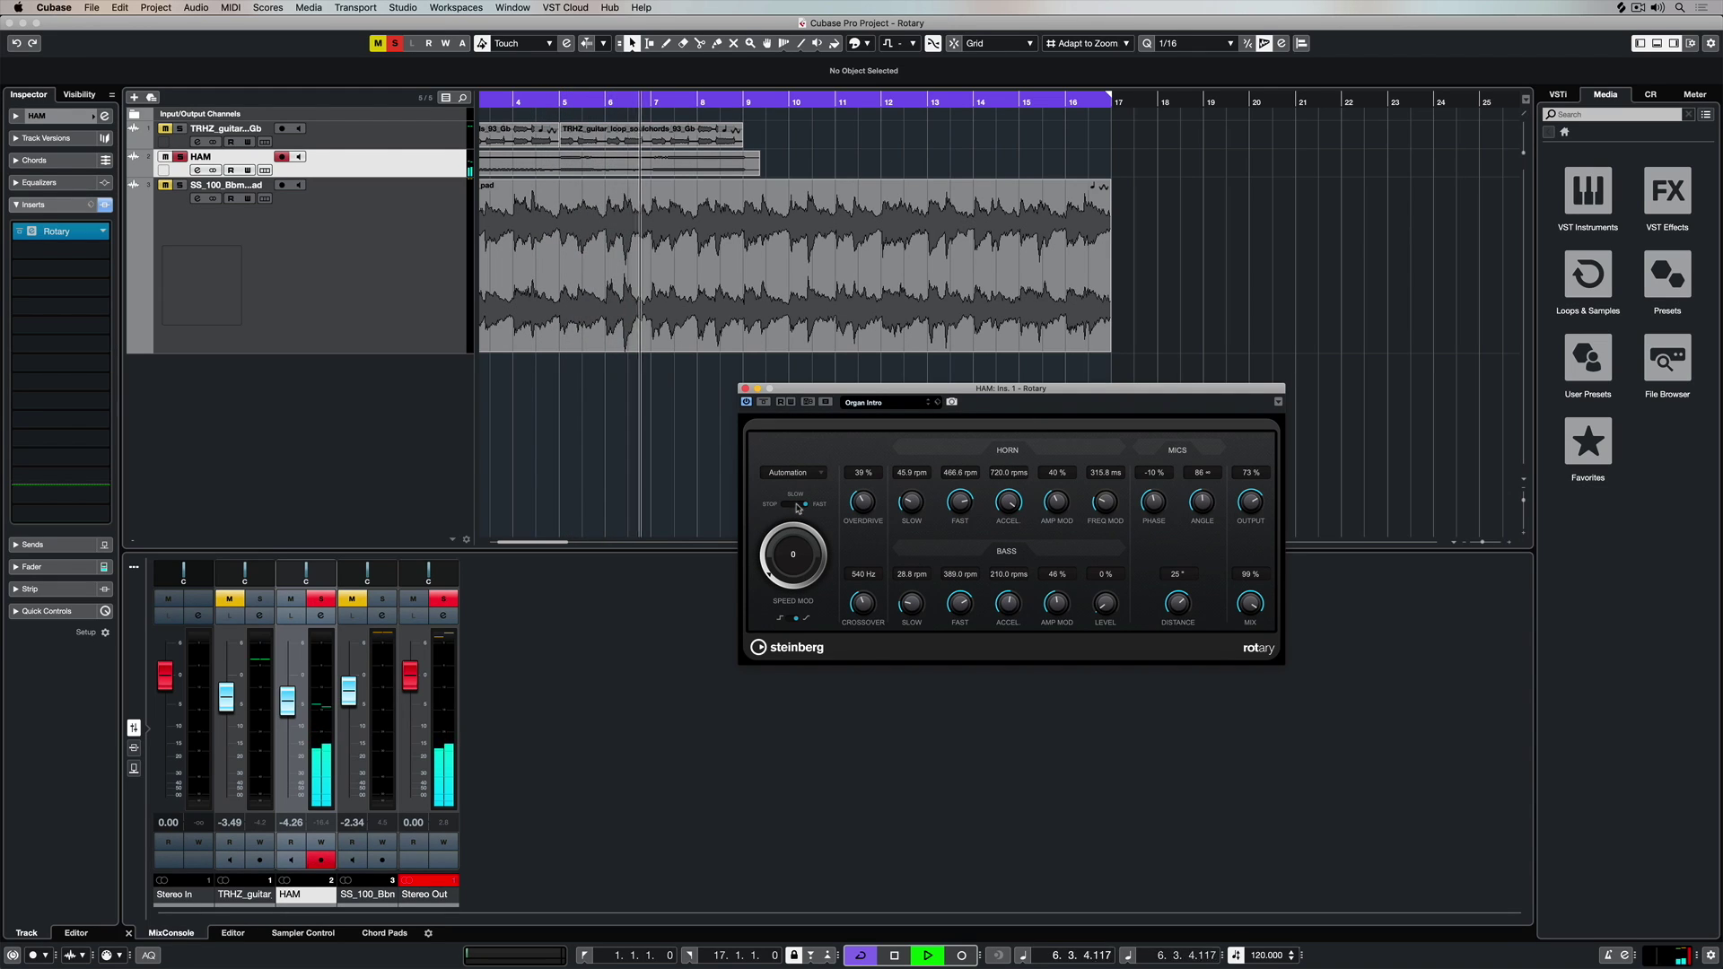
pyautogui.click(804, 506)
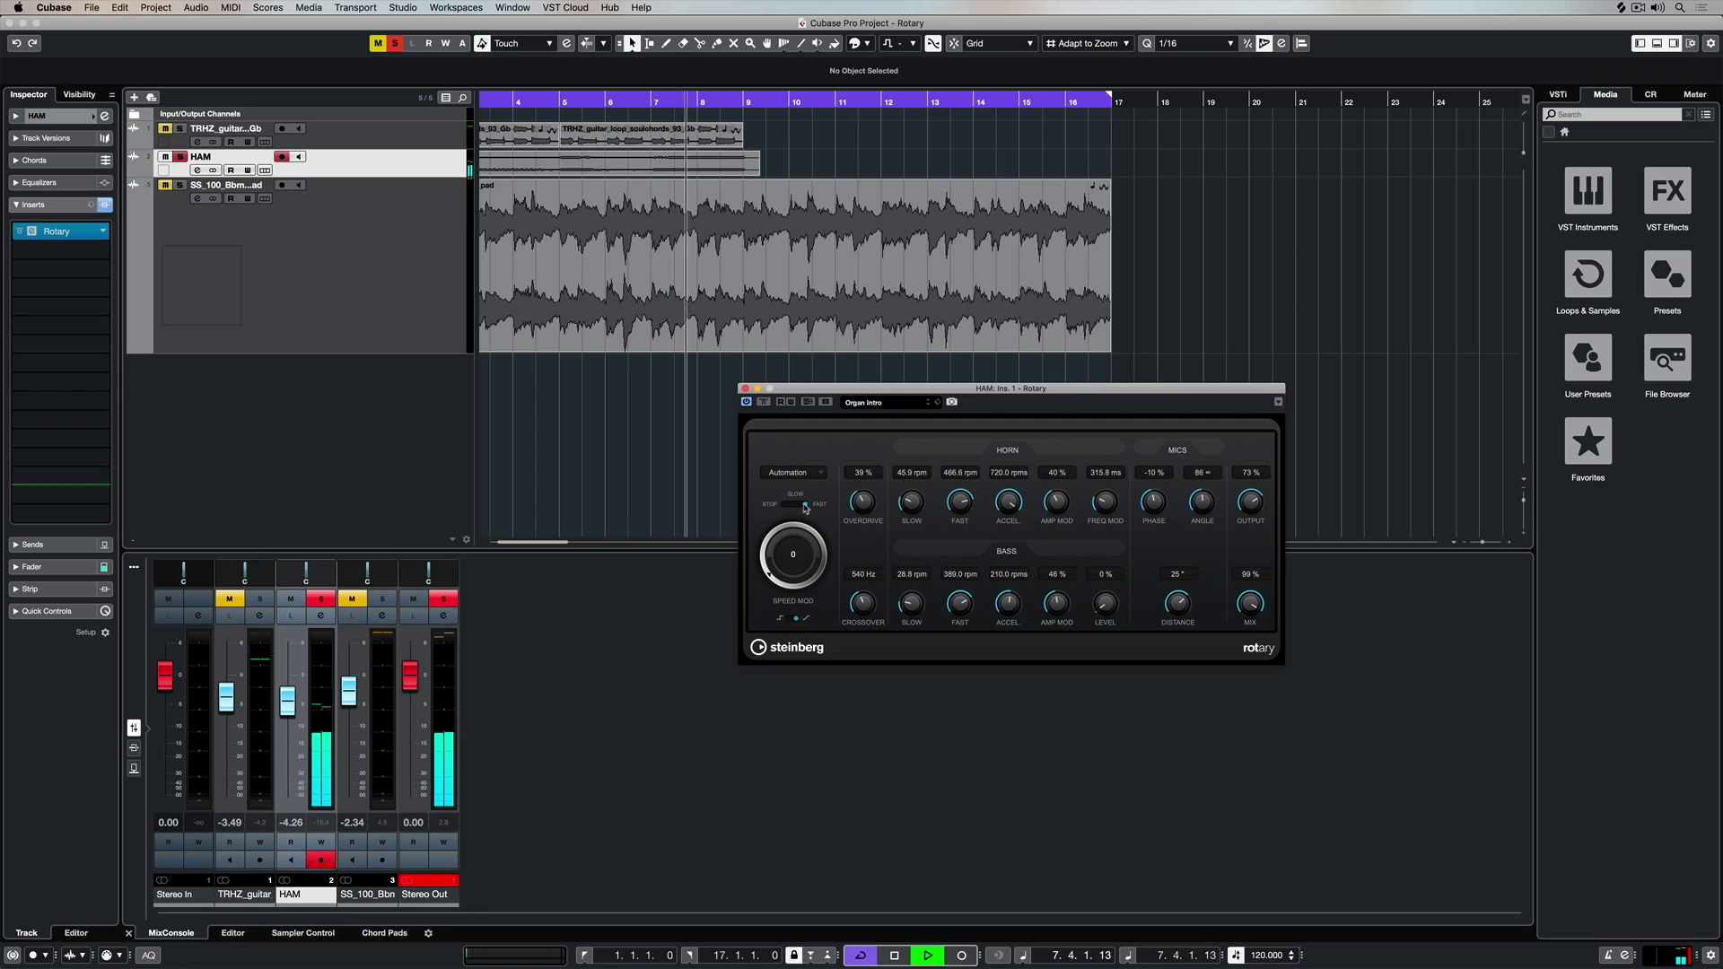
pyautogui.press('space')
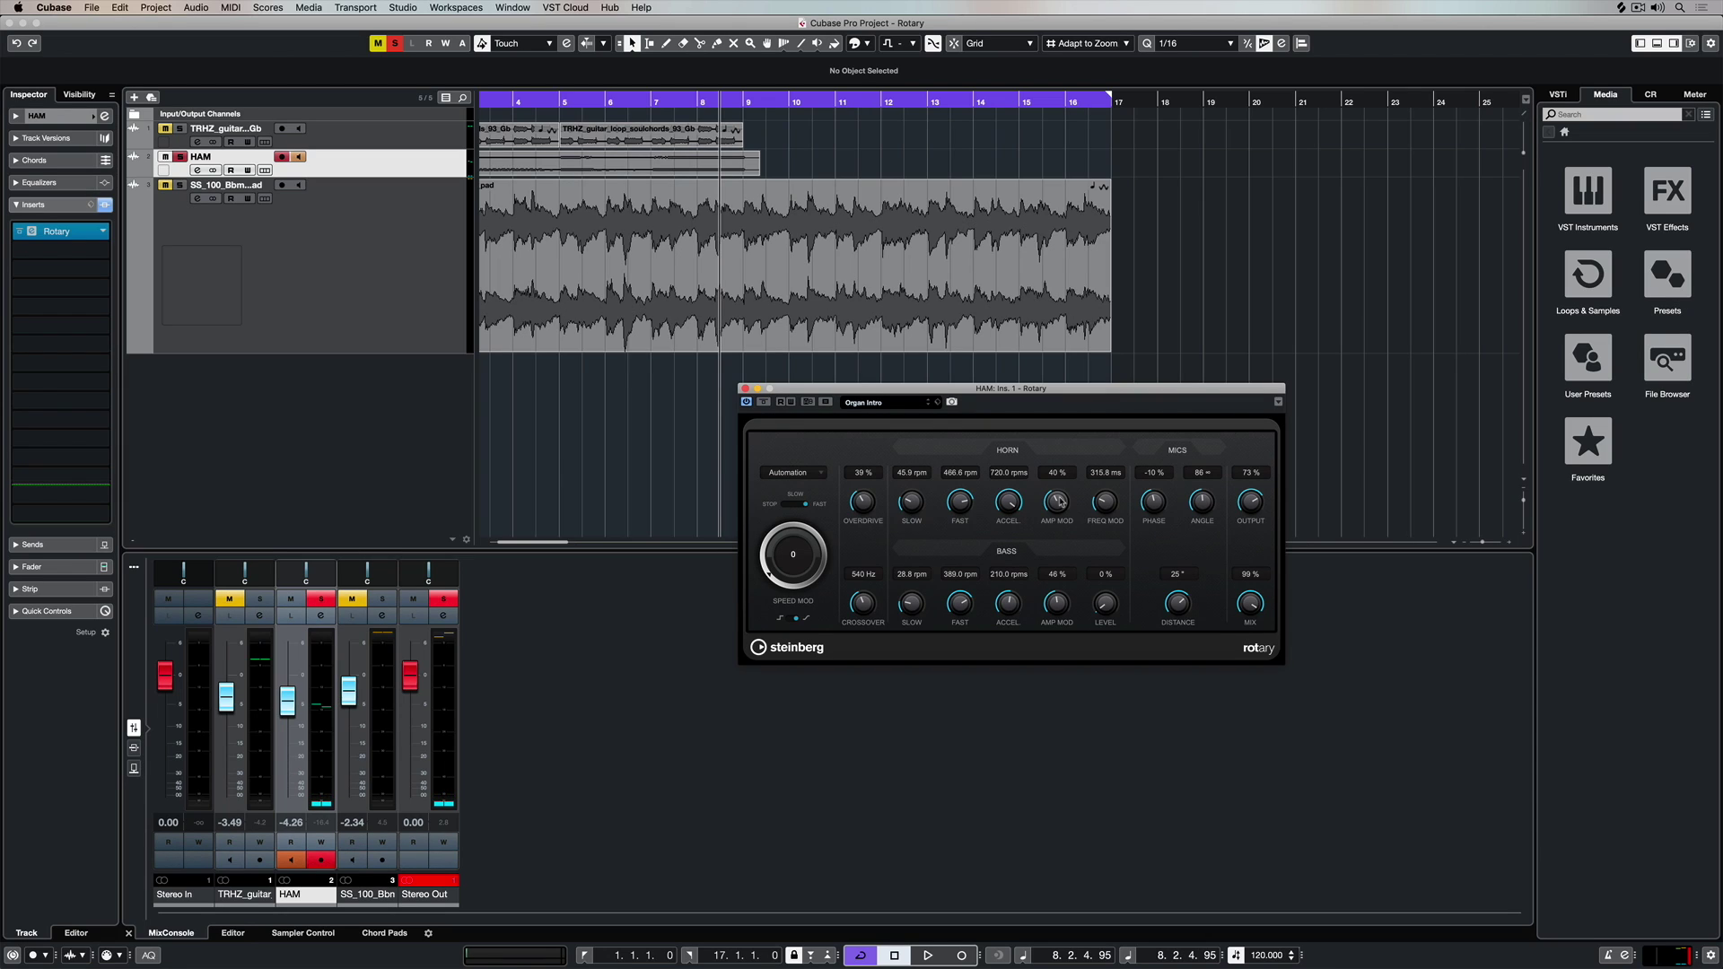
# Step: Cut the horn Amp Mod to 2% and lengthen the horn Freq Mod time
pyautogui.press('.')
pyautogui.press('space')
pyautogui.moveTo(1061, 502); pyautogui.dragTo(1058, 509)
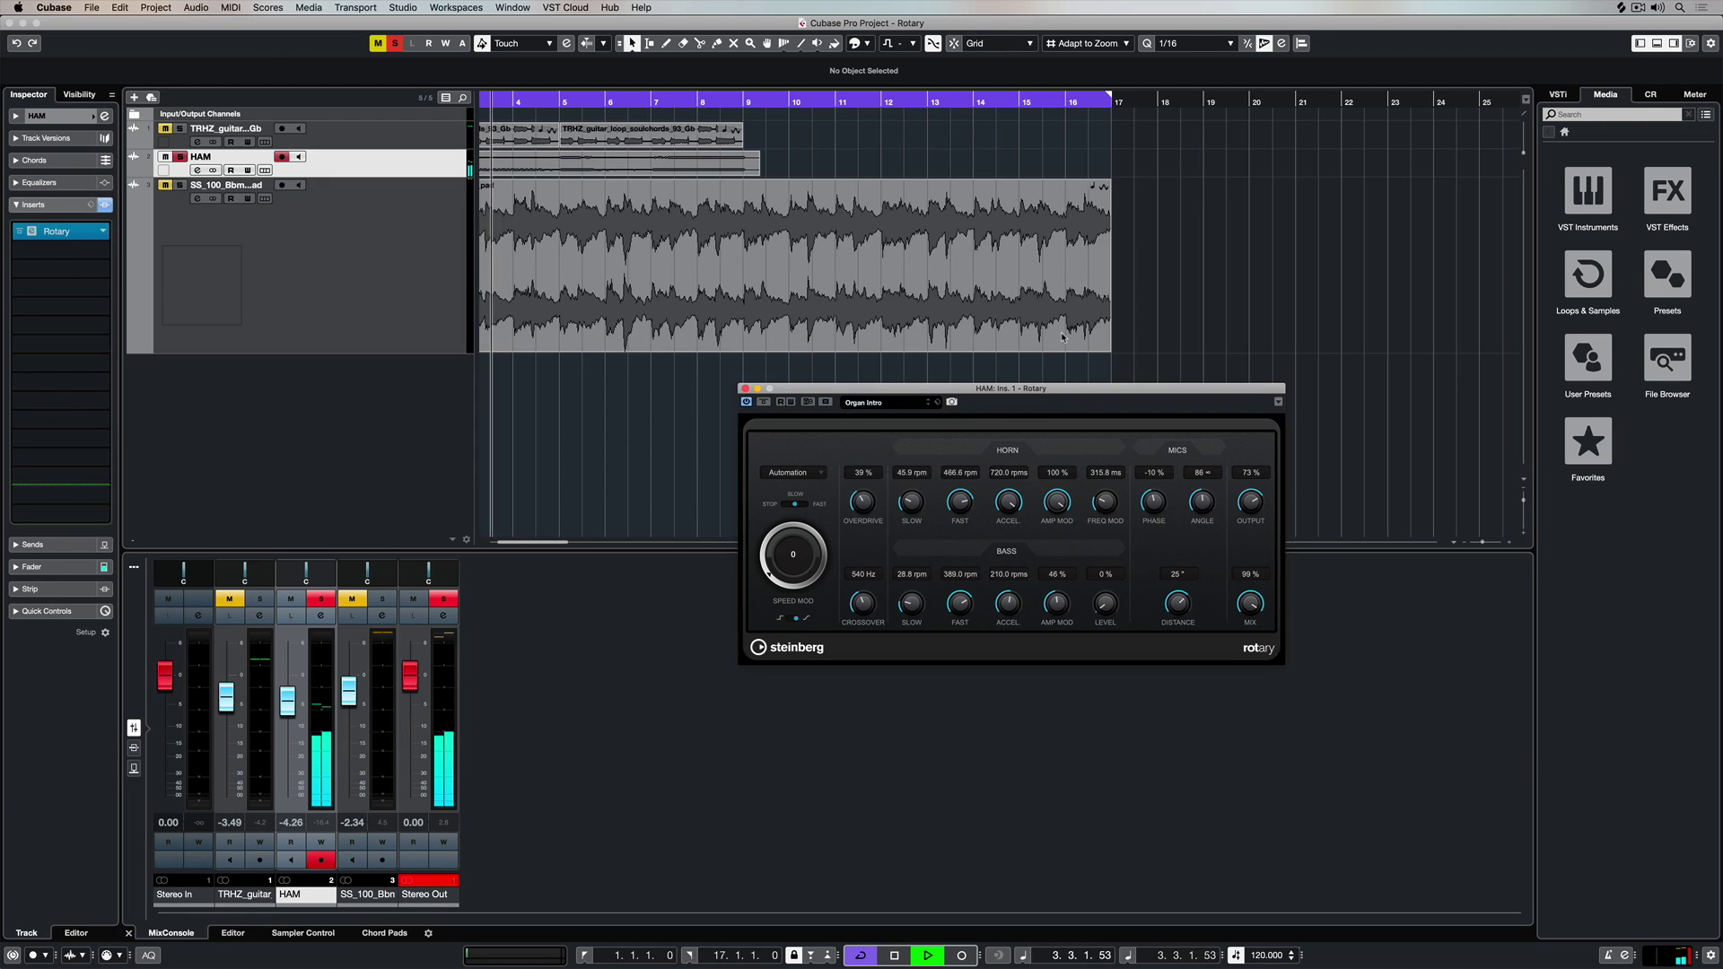
pyautogui.moveTo(1057, 499); pyautogui.dragTo(1088, 360)
pyautogui.moveTo(1106, 501); pyautogui.dragTo(1051, 529)
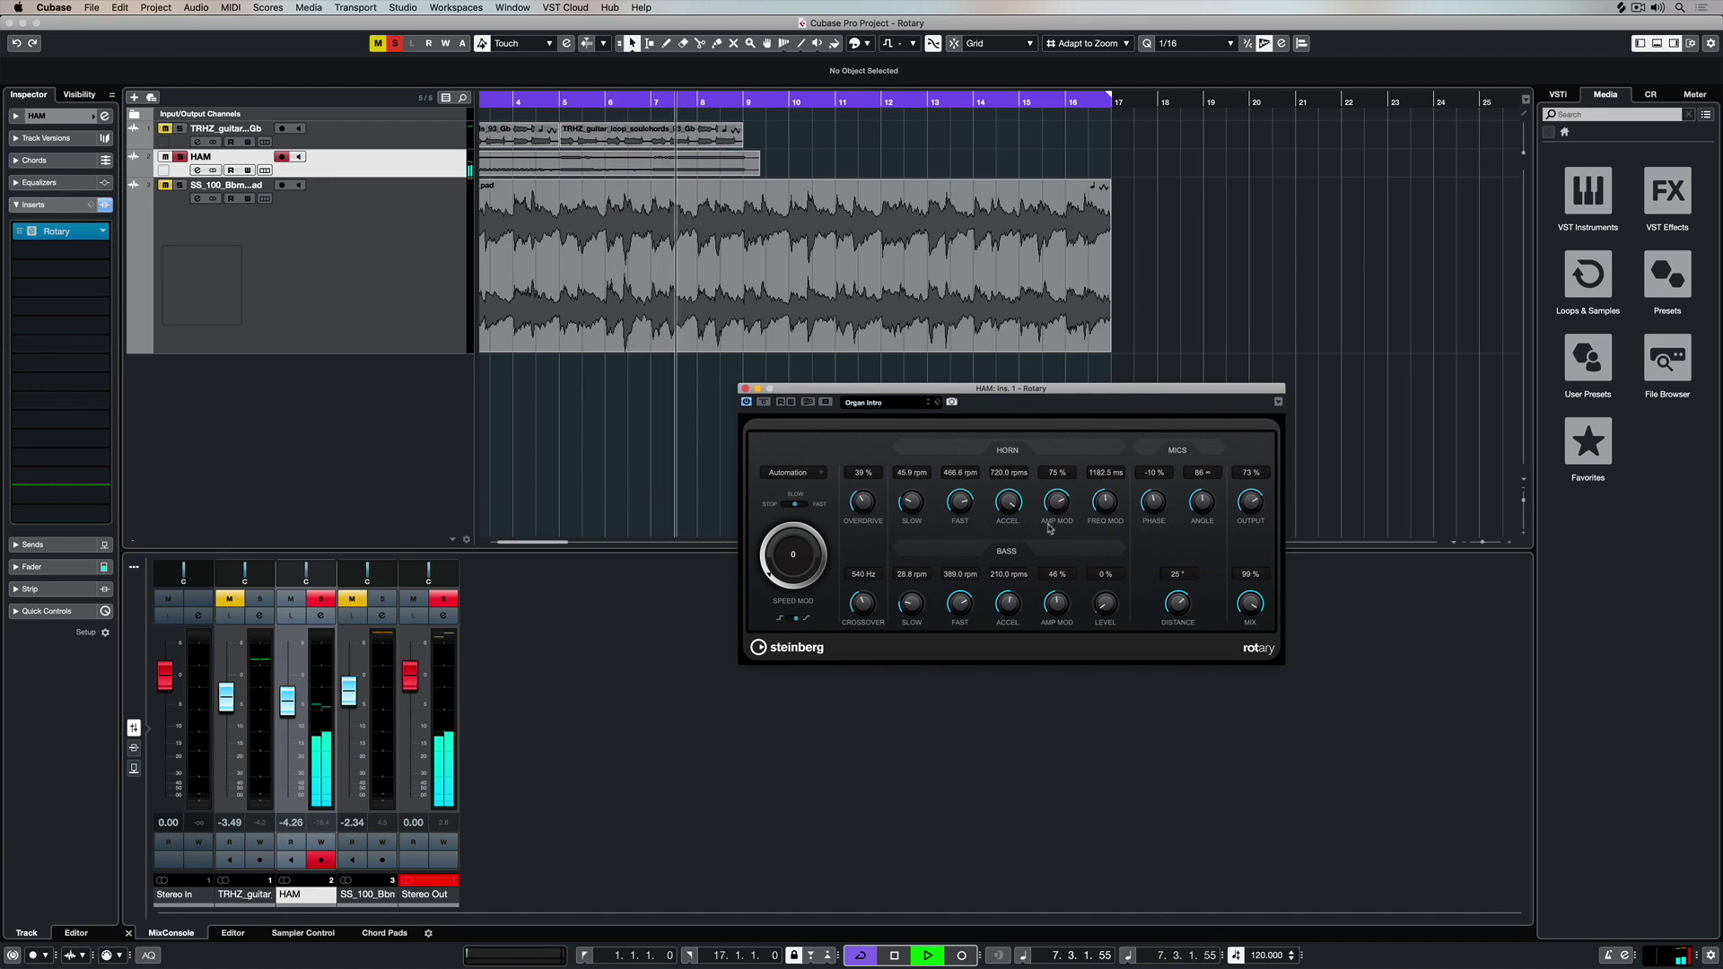
pyautogui.press('space')
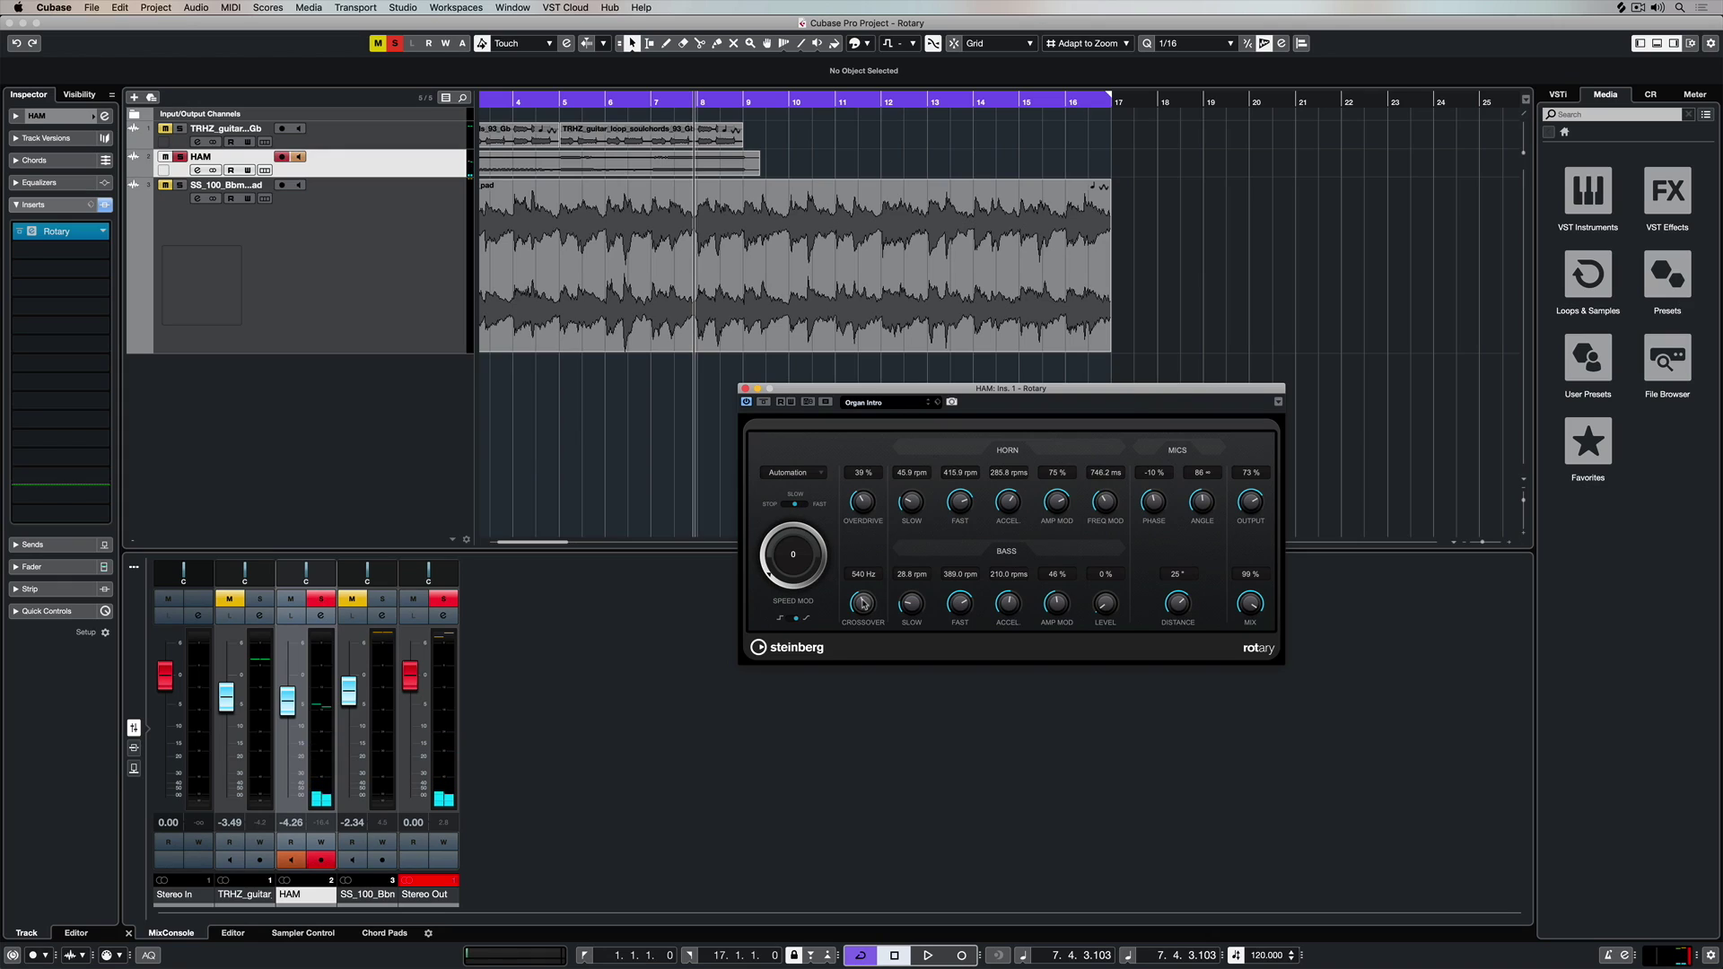
# Step: Raise the bass Crossover to 1434 Hz, auditioning the rotor at fast and slow
pyautogui.press('Home')
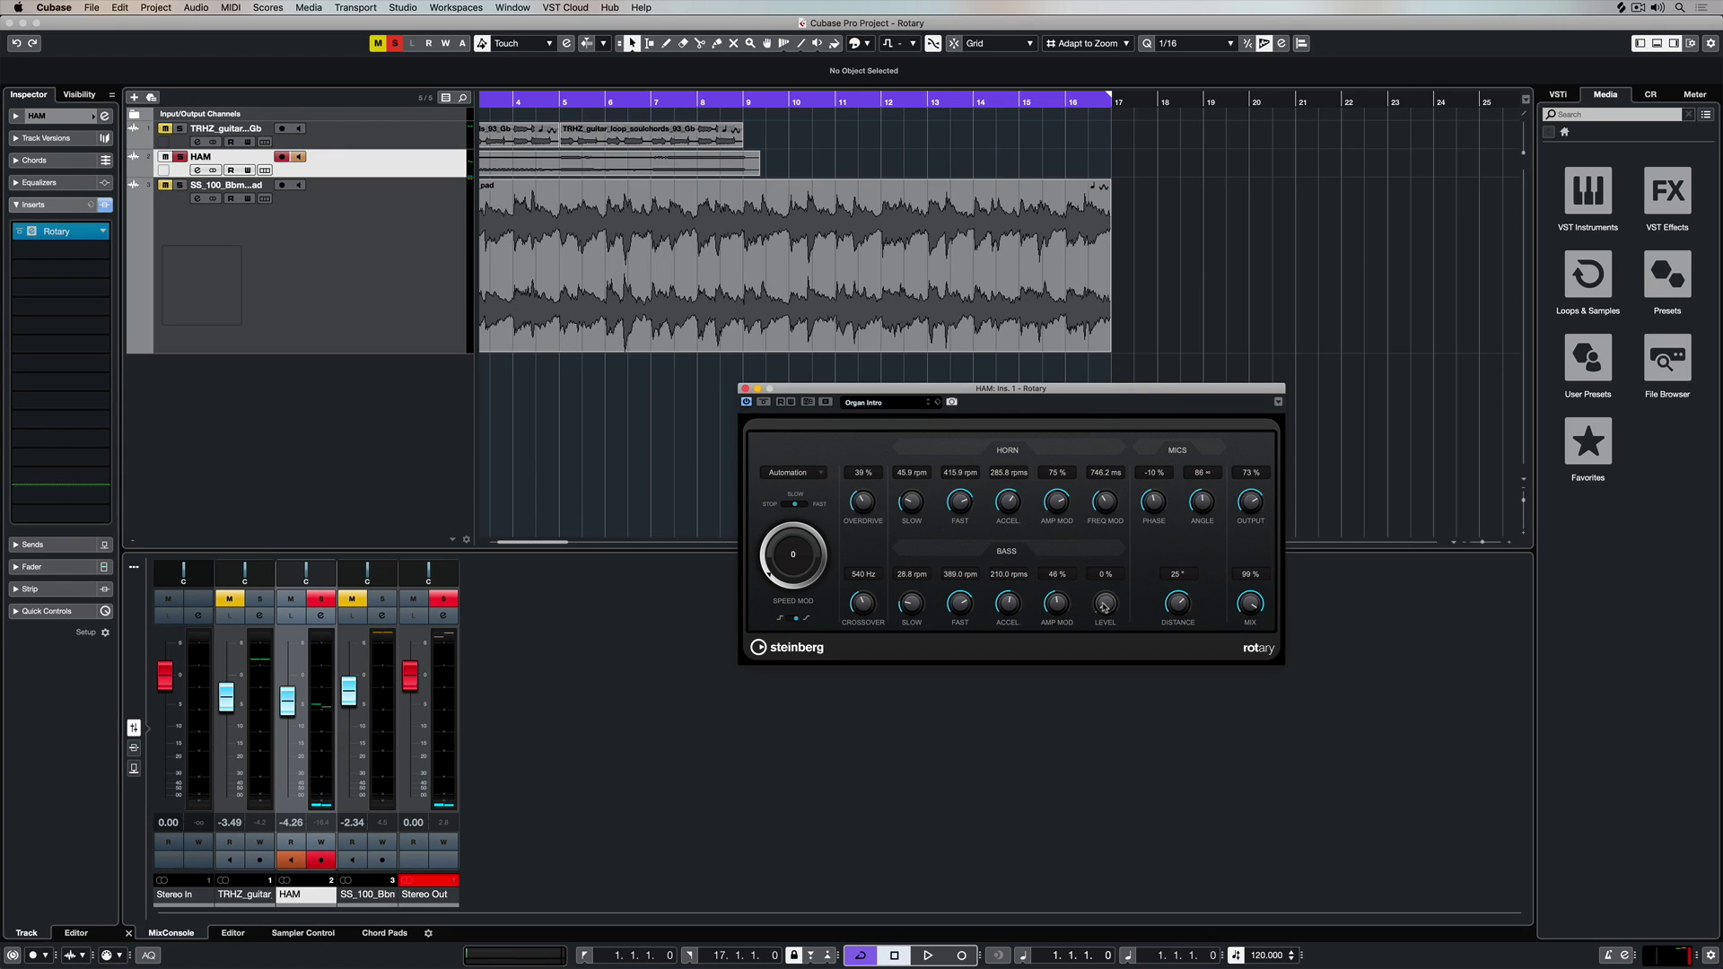
pyautogui.press('space')
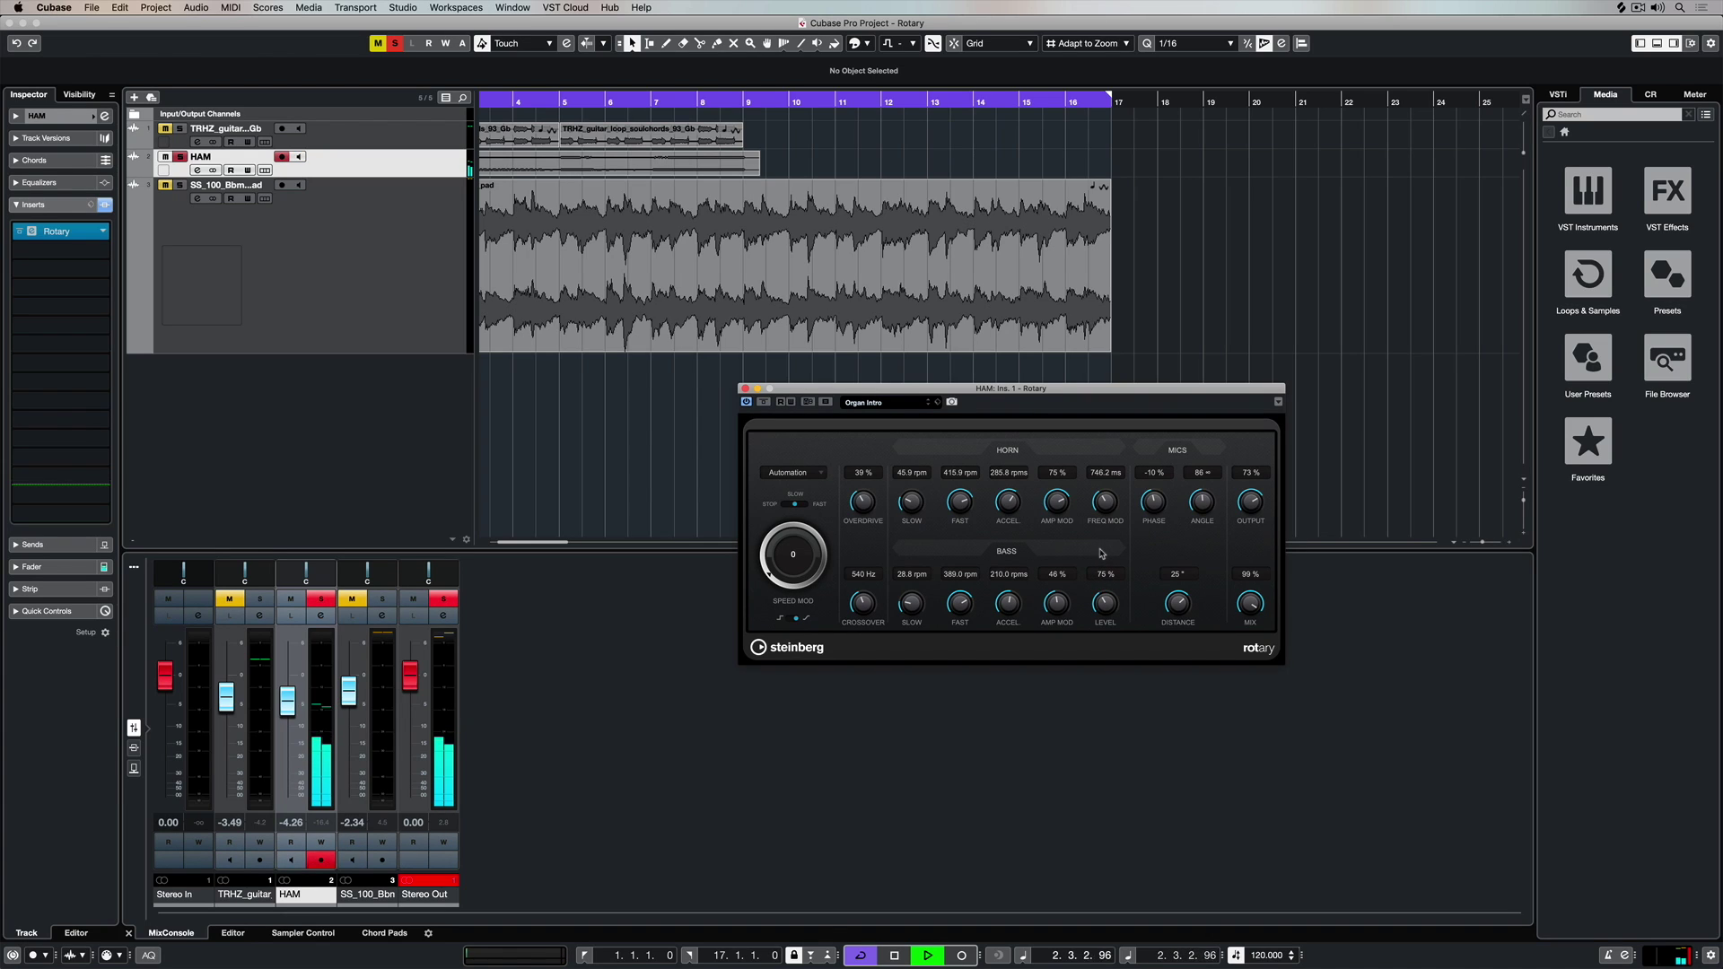
pyautogui.moveTo(860, 607)
pyautogui.mouseDown()
pyautogui.moveTo(869, 574)
pyautogui.moveTo(864, 603)
pyautogui.mouseUp()
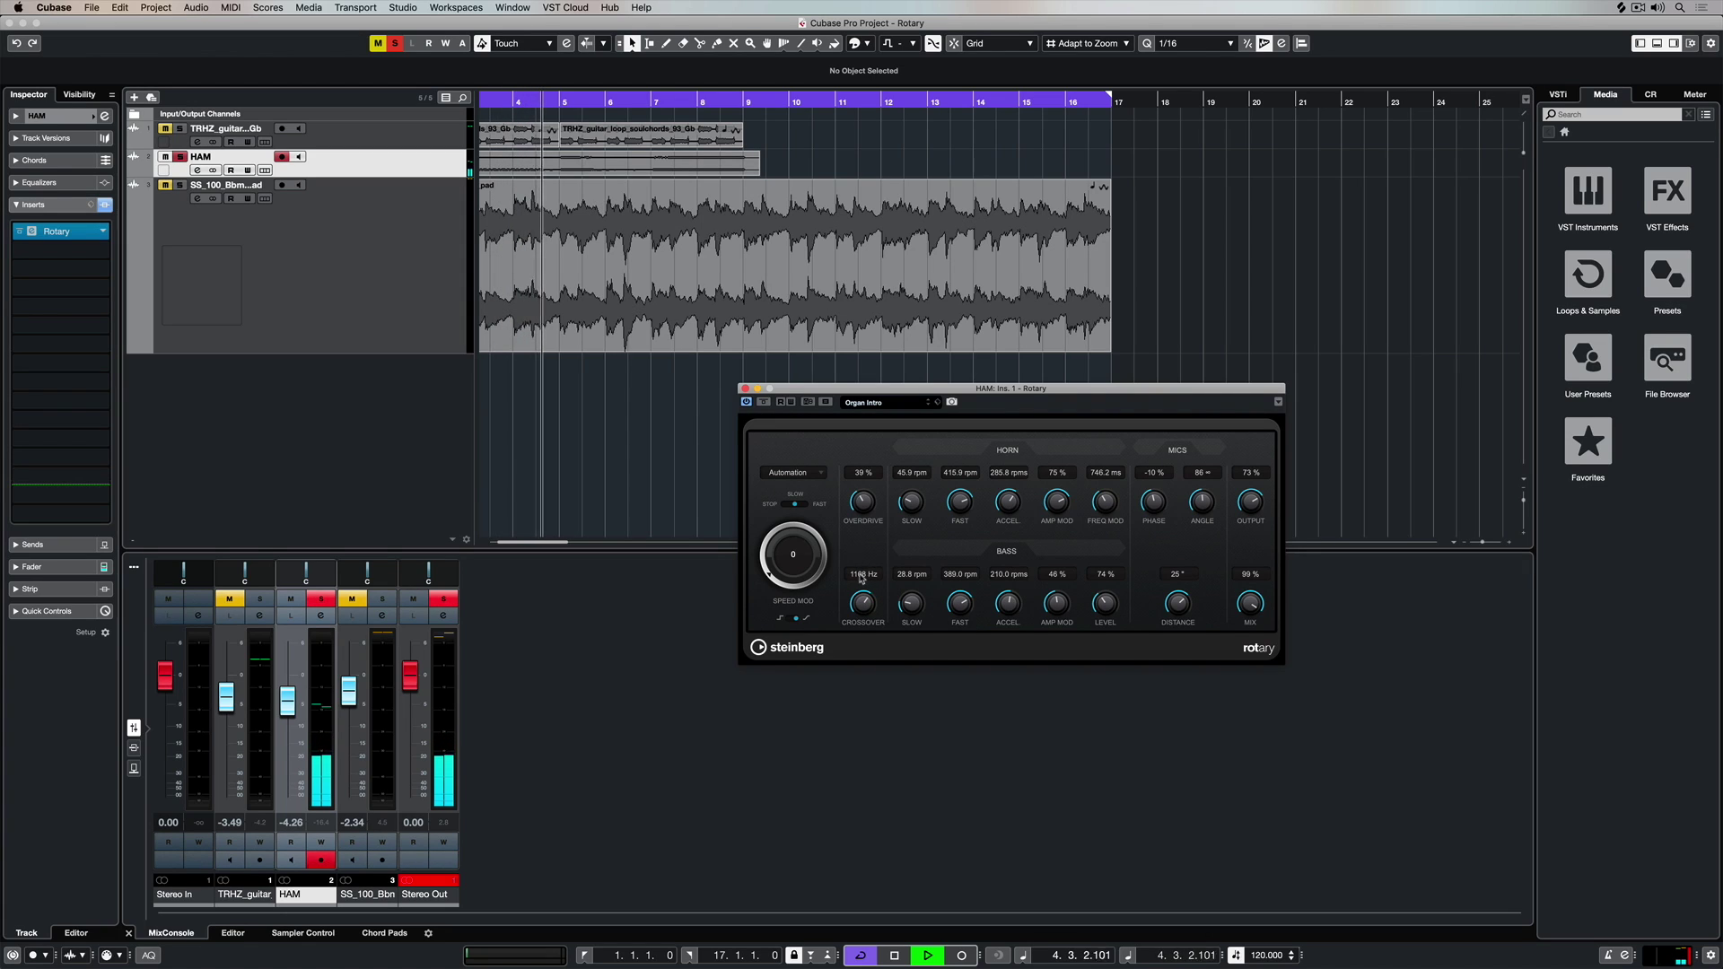
pyautogui.click(797, 505)
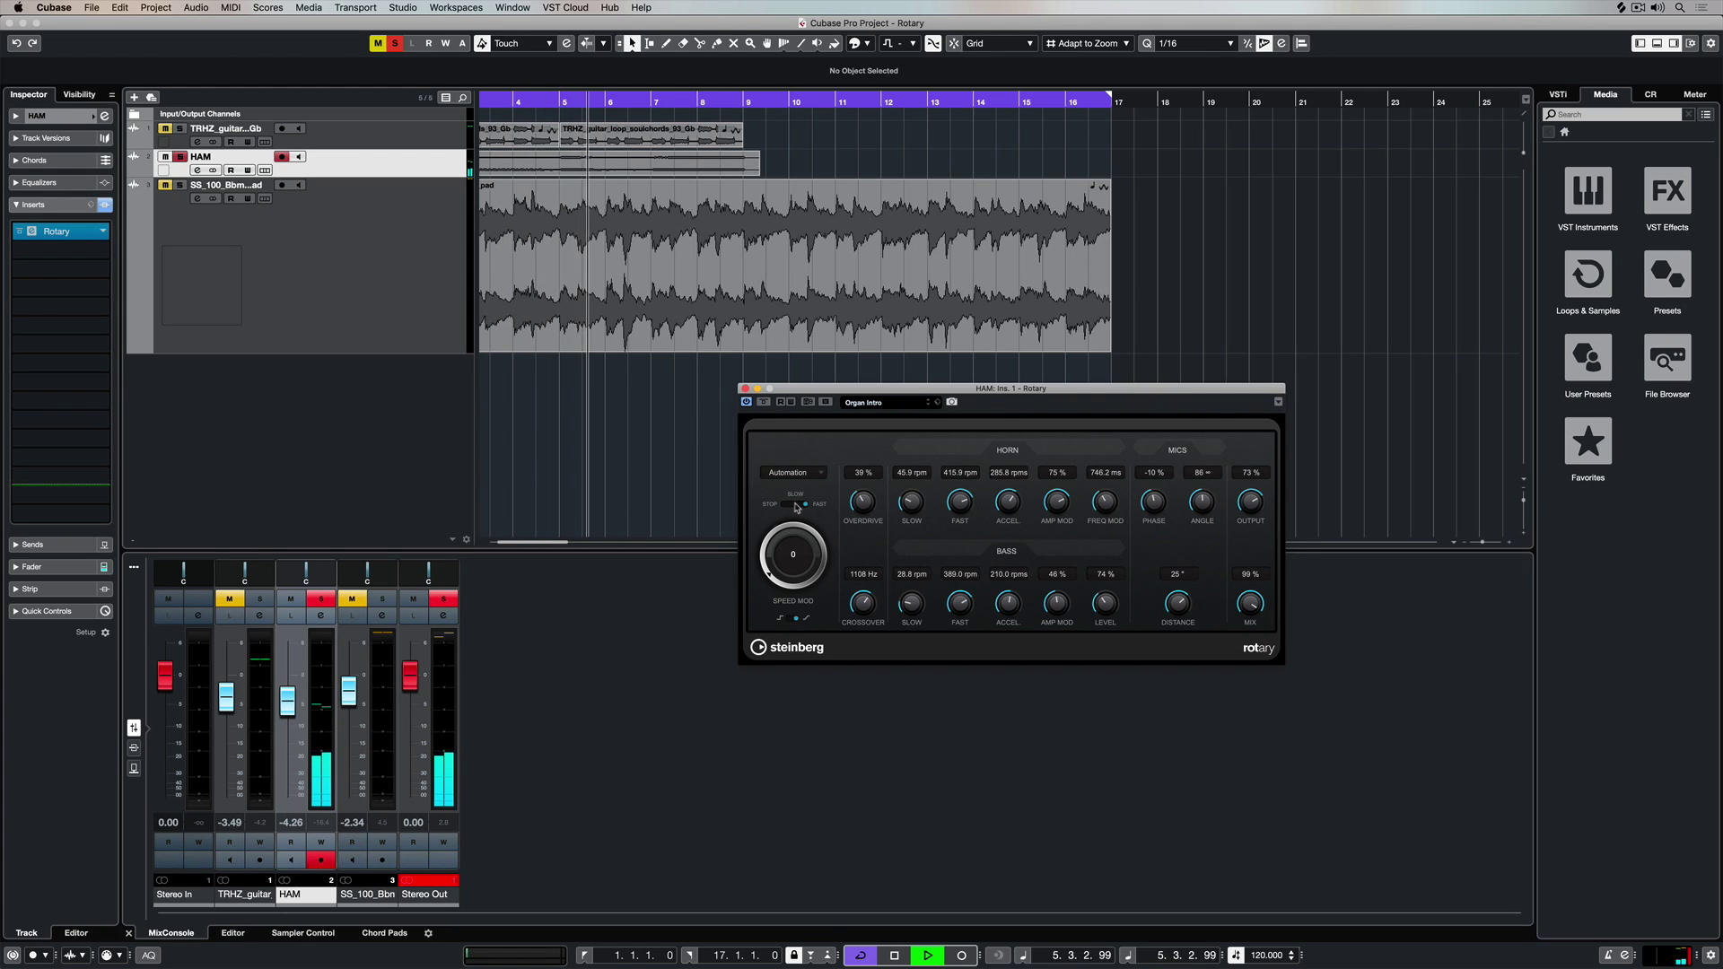
pyautogui.click(797, 507)
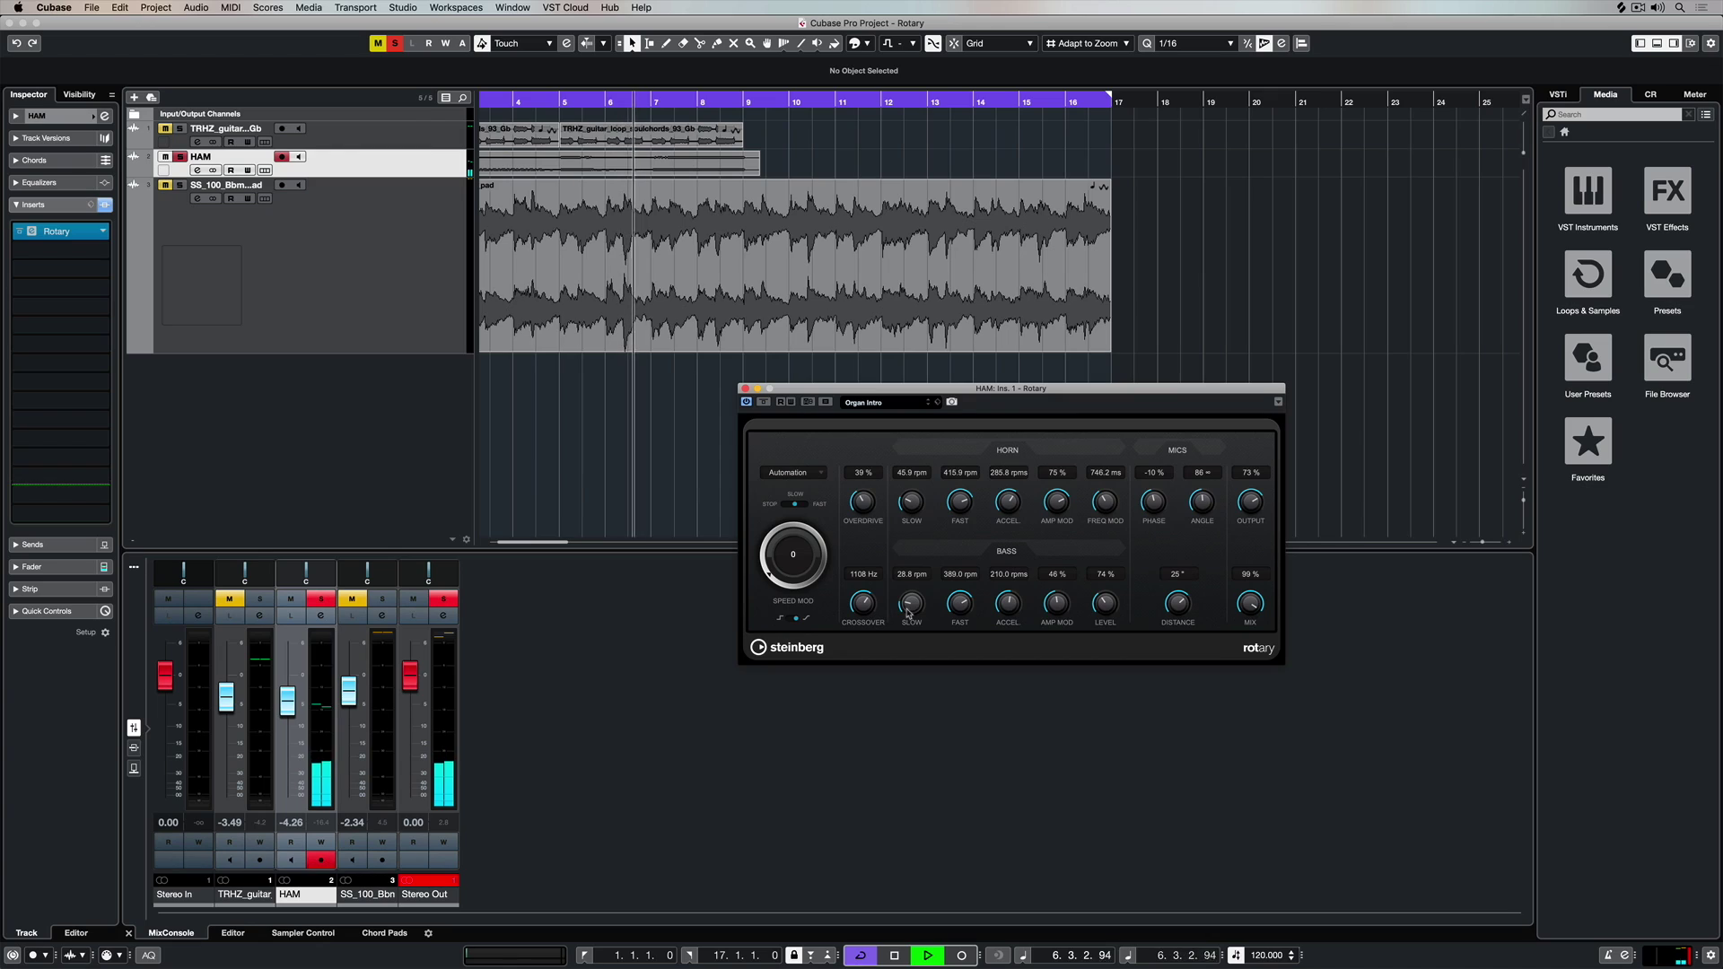
pyautogui.press('space')
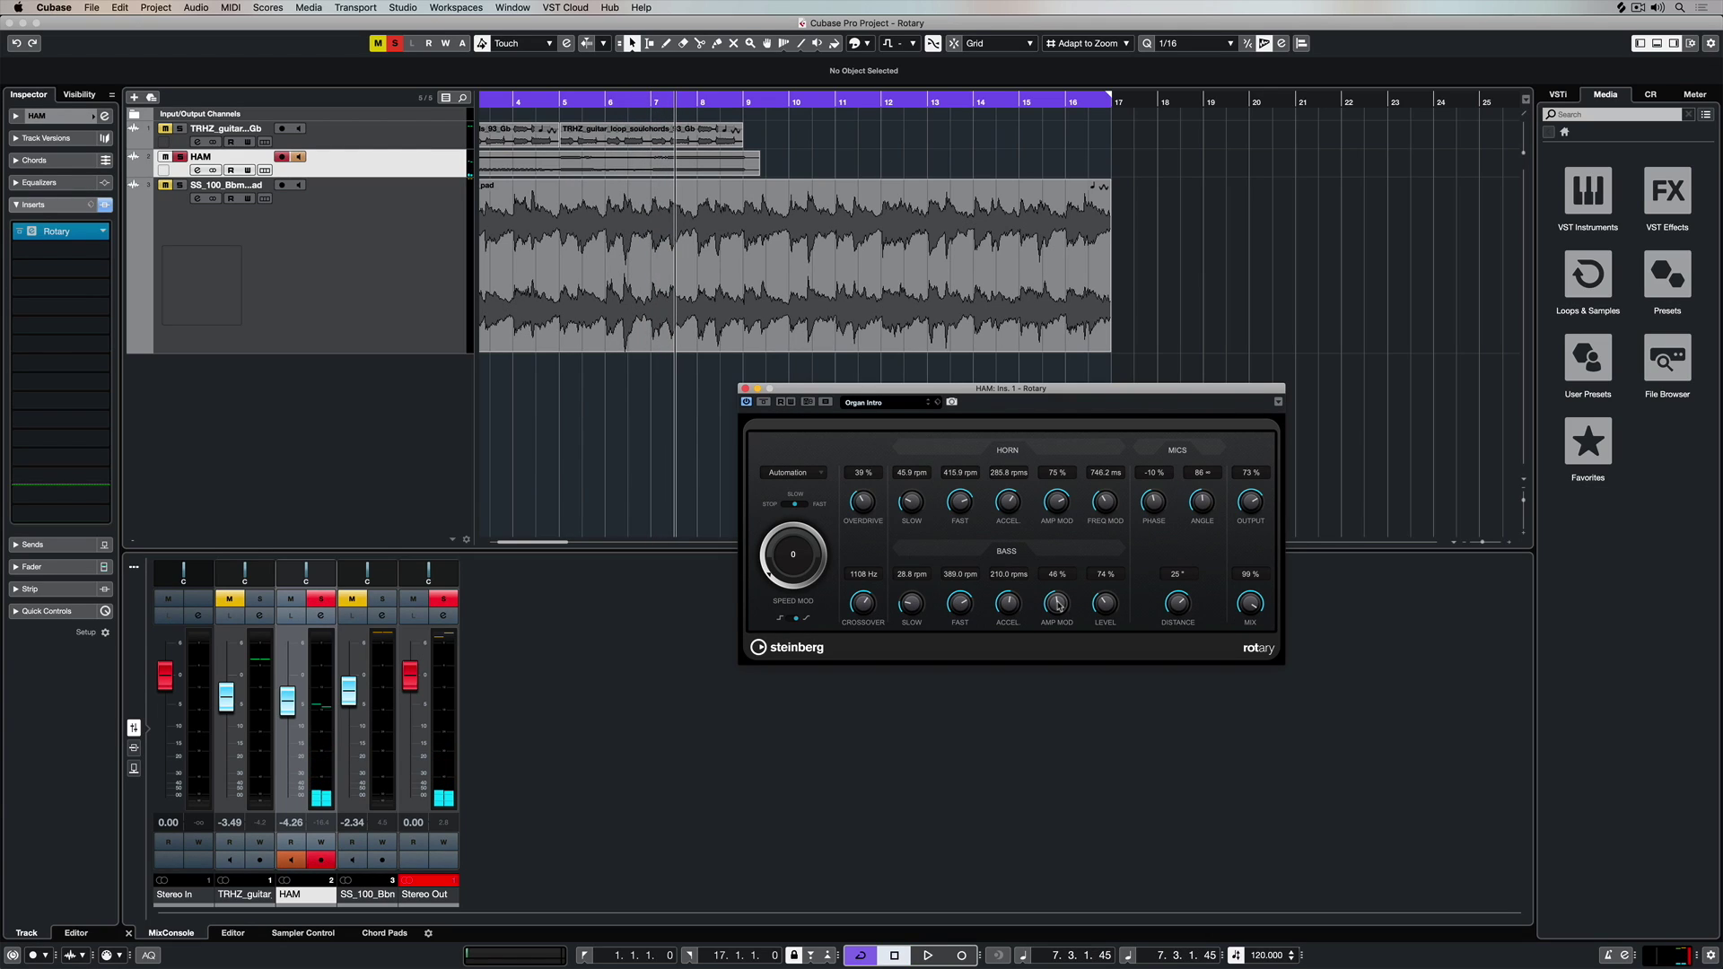
# Step: Raise the bass Level to 111% and audition it with the rotor on fast
pyautogui.press('Home')
pyautogui.press('space')
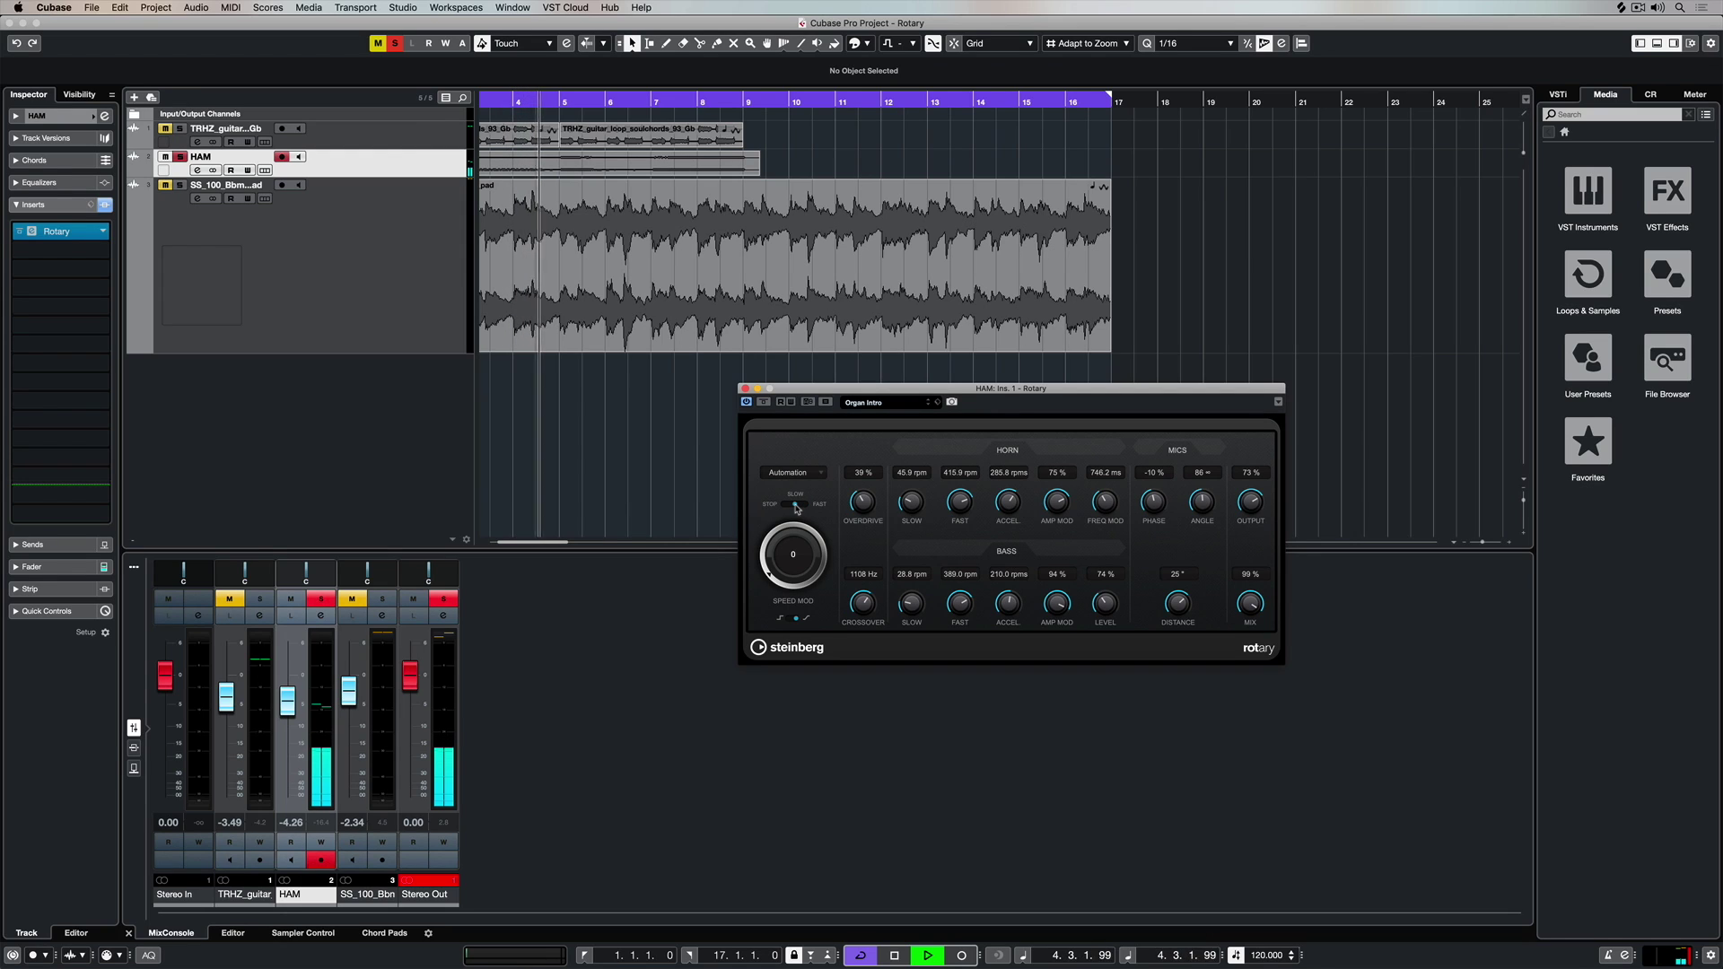
pyautogui.moveTo(1106, 605); pyautogui.dragTo(1106, 575)
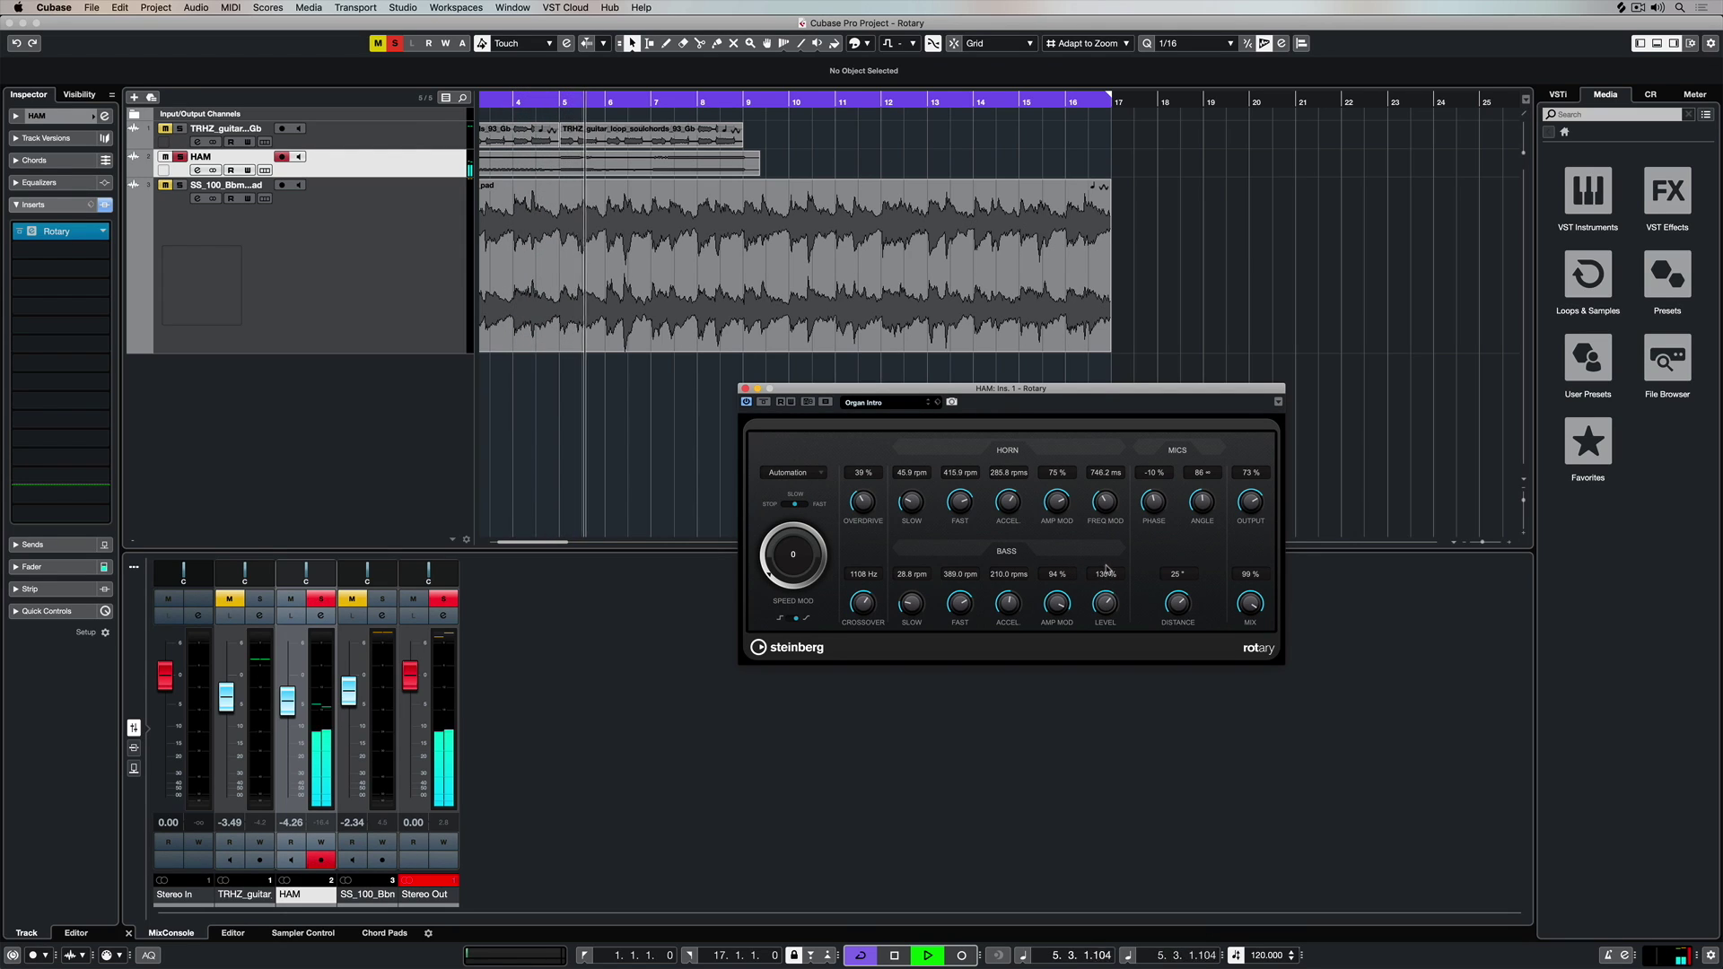
pyautogui.click(806, 504)
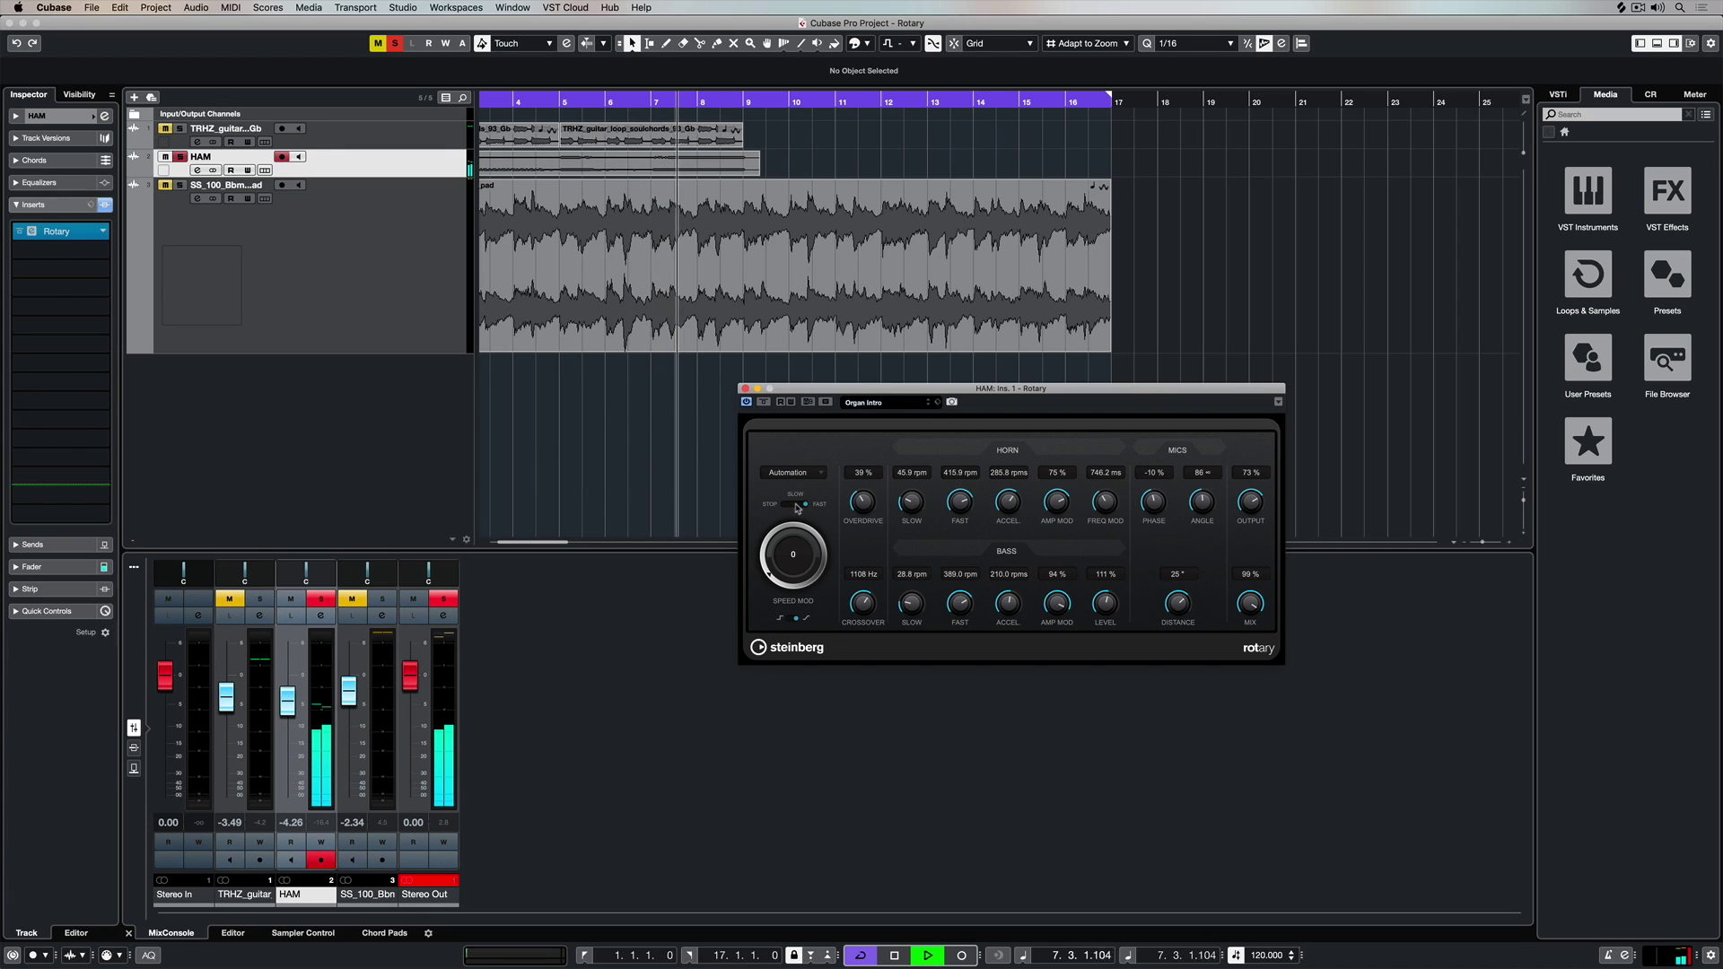
pyautogui.press('space')
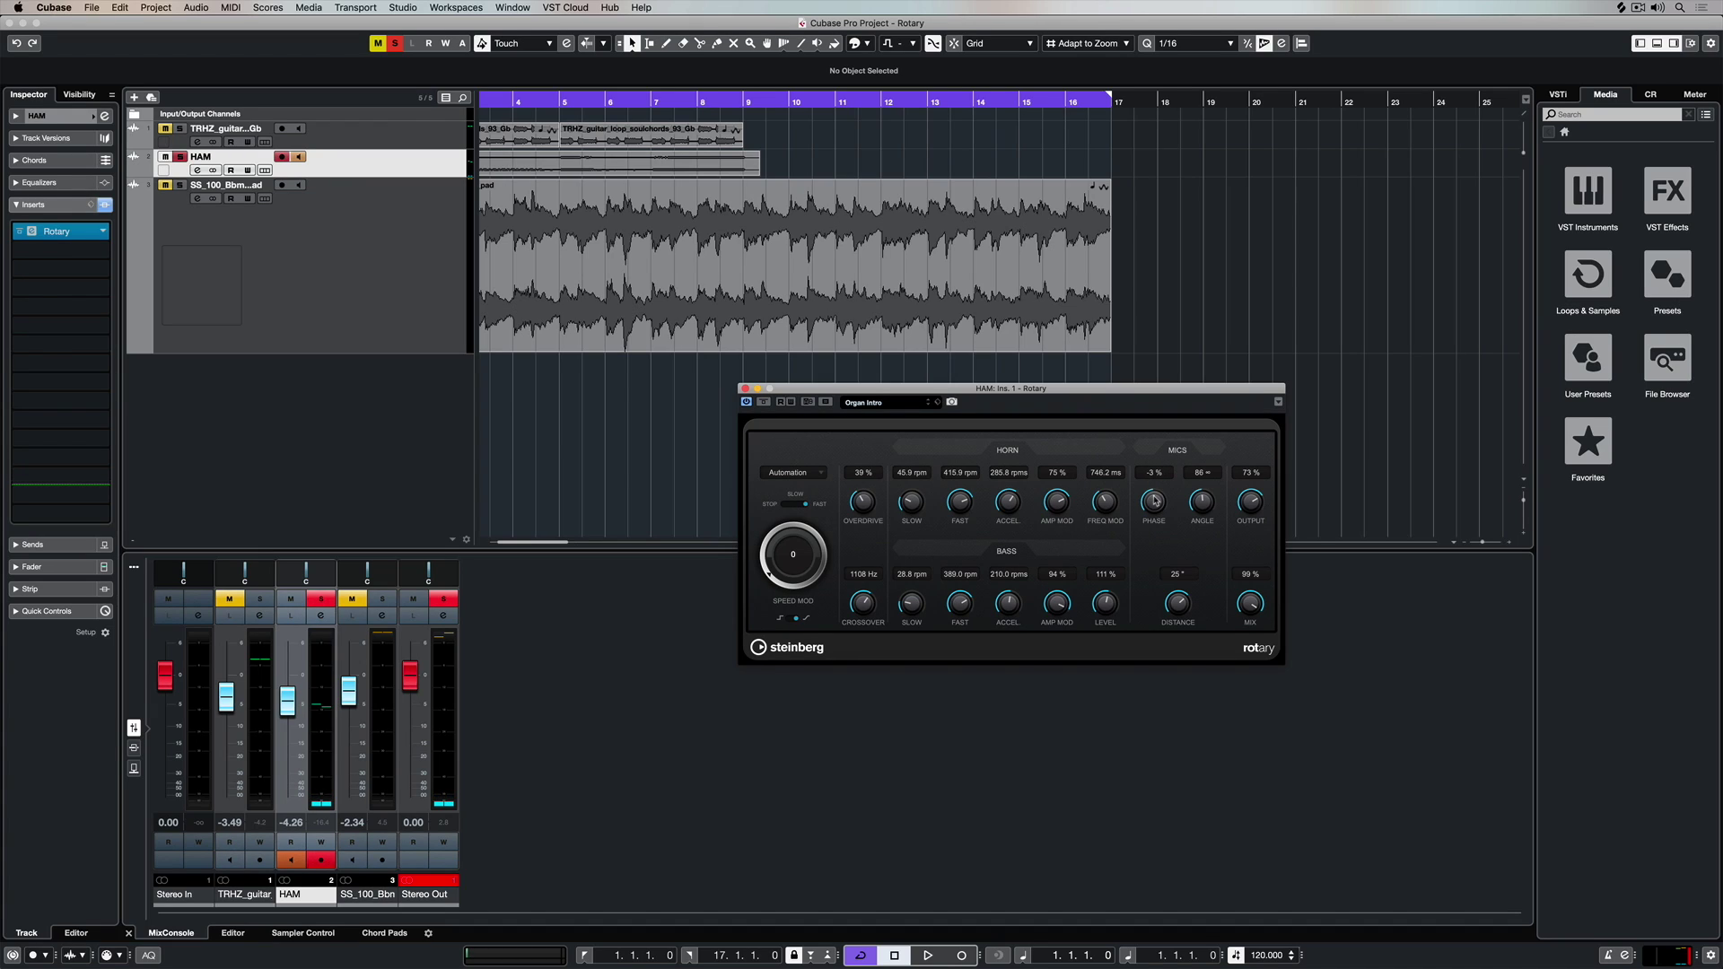
# Step: Set the mic Angle to 180° while the organ plays
pyautogui.keyDown('super'); pyautogui.click(1203, 501); pyautogui.keyUp('super')
pyautogui.press('space')
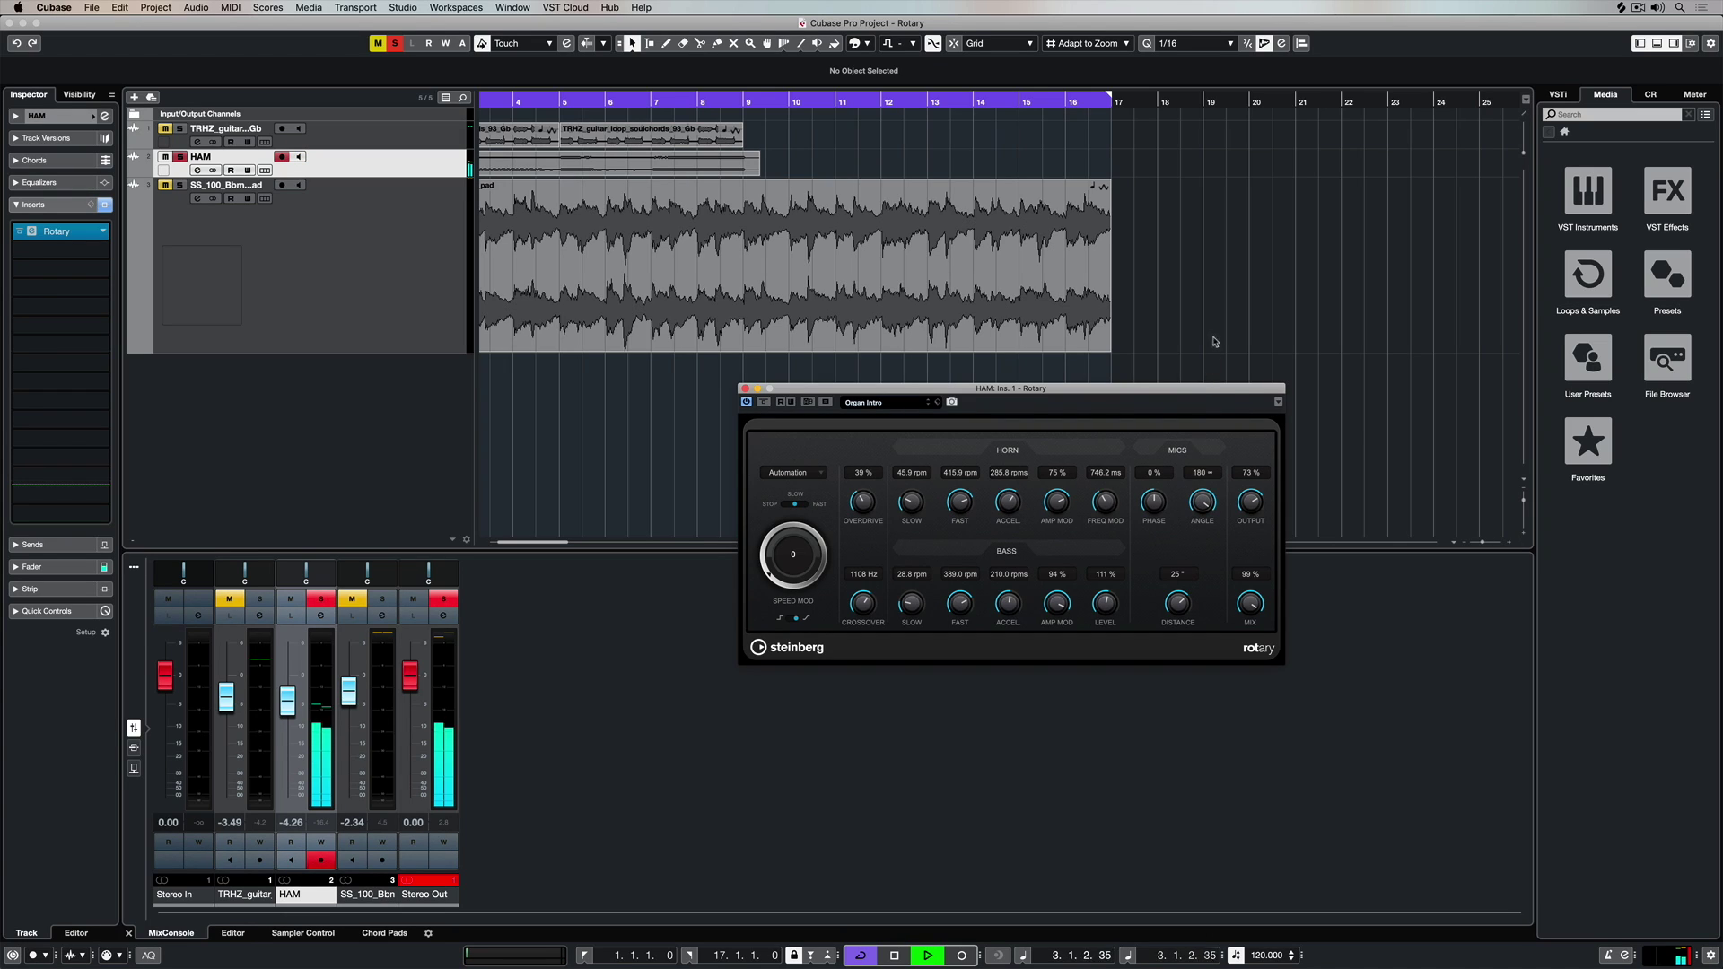
pyautogui.keyDown('super'); pyautogui.click(1202, 502); pyautogui.keyUp('super')
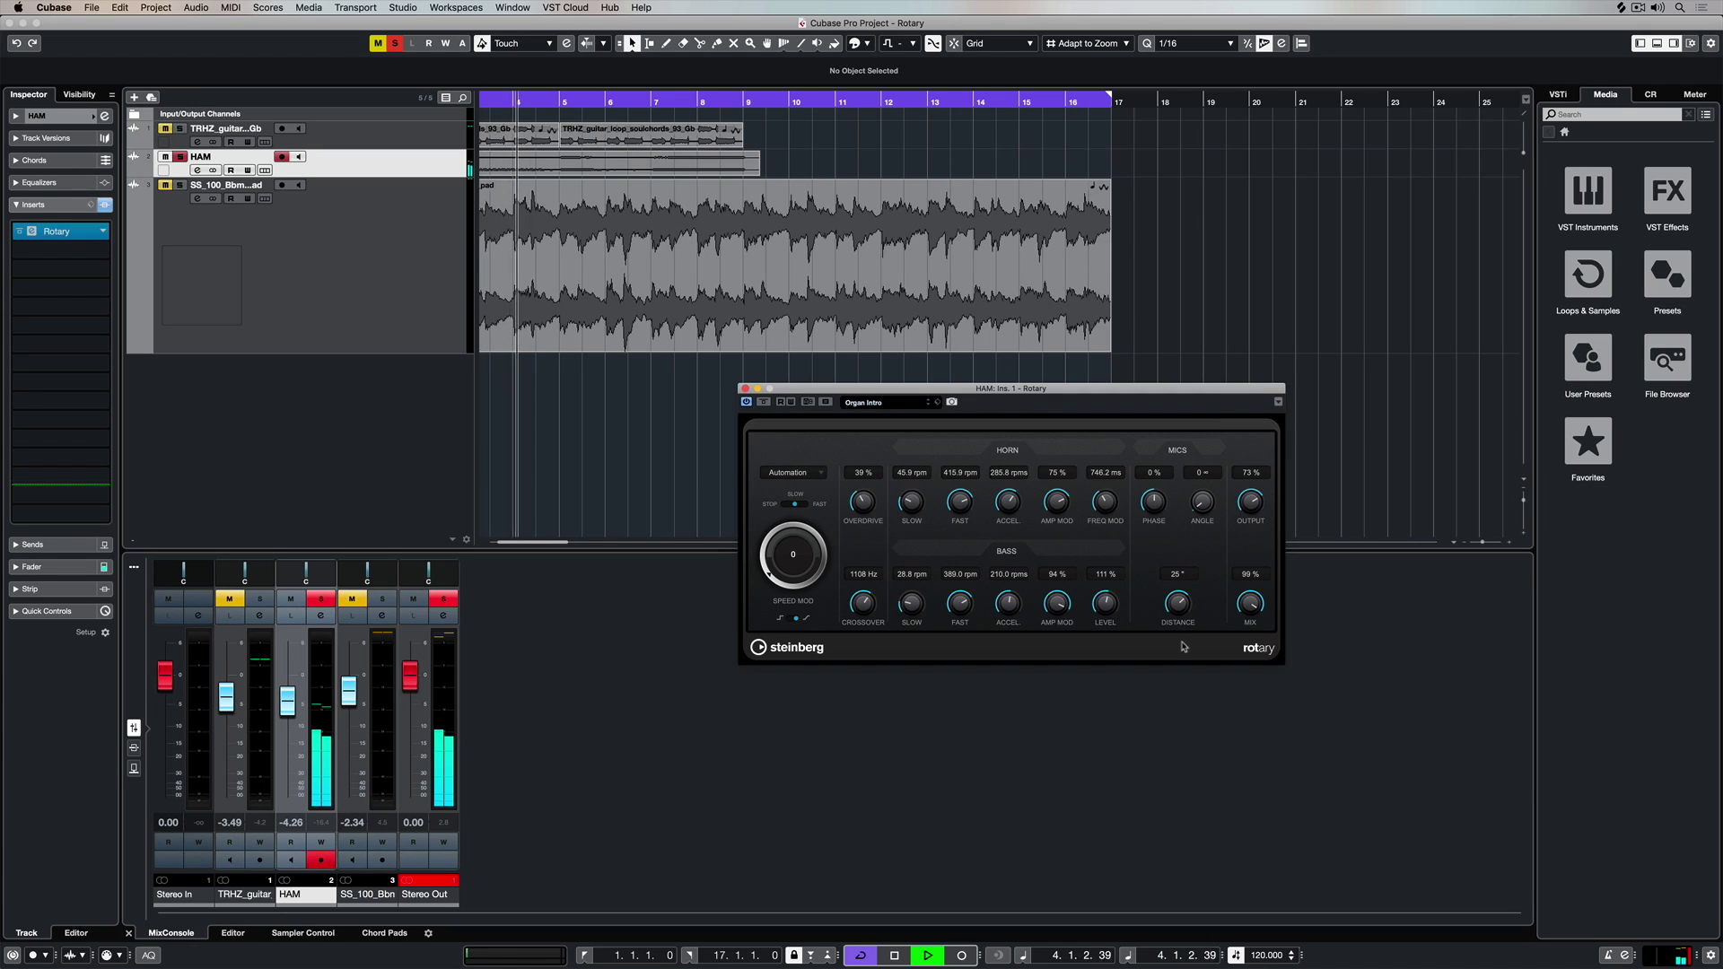
pyautogui.moveTo(1195, 505); pyautogui.dragTo(1223, 420)
# Step: Set the mic Distance to 18" and lower mic Phase to about 54%
pyautogui.moveTo(1180, 608); pyautogui.dragTo(1171, 738)
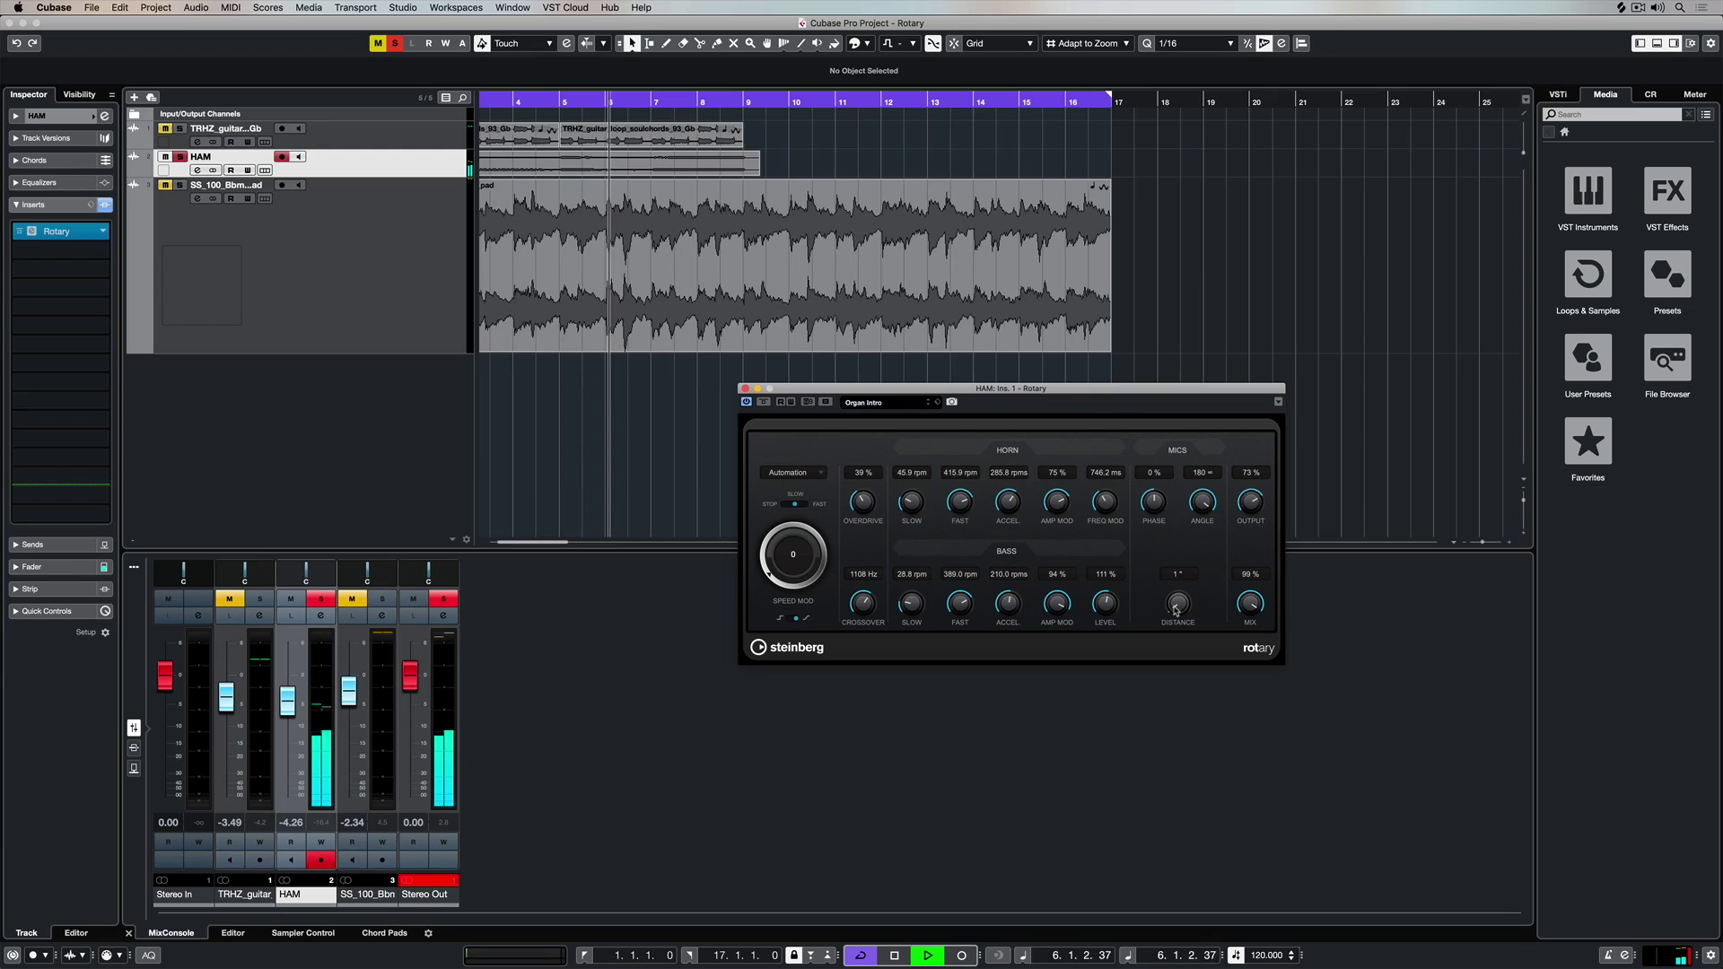
pyautogui.moveTo(1176, 610); pyautogui.dragTo(1167, 536)
pyautogui.press('space')
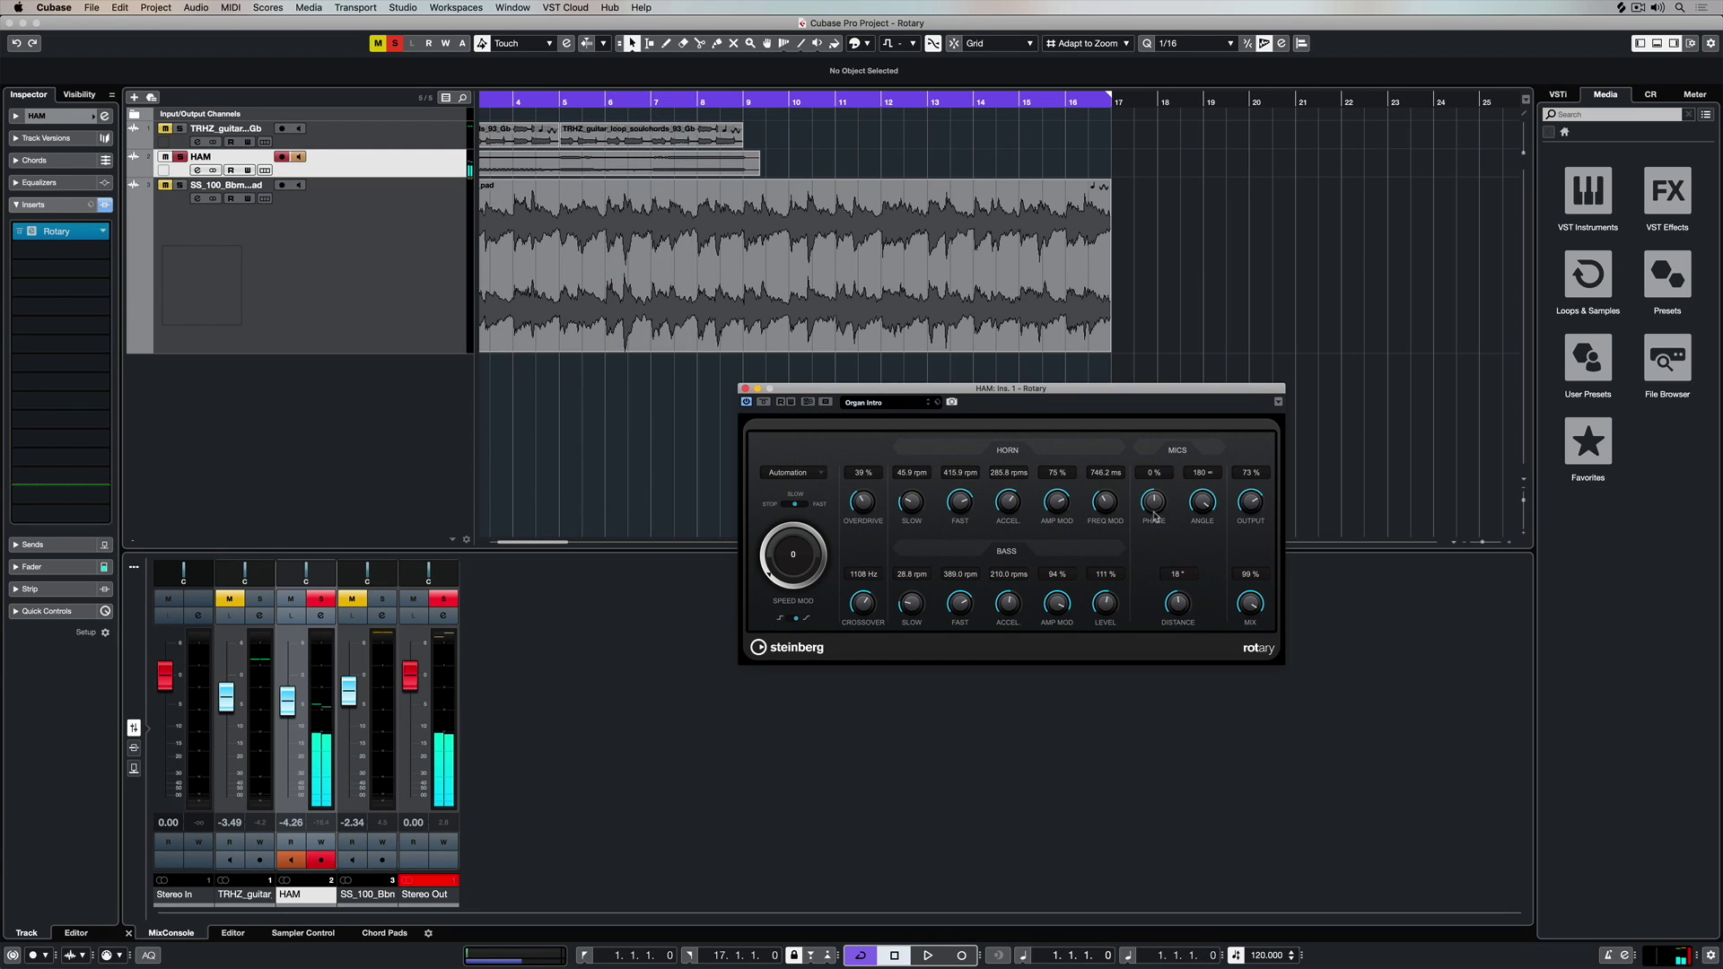
pyautogui.press('space')
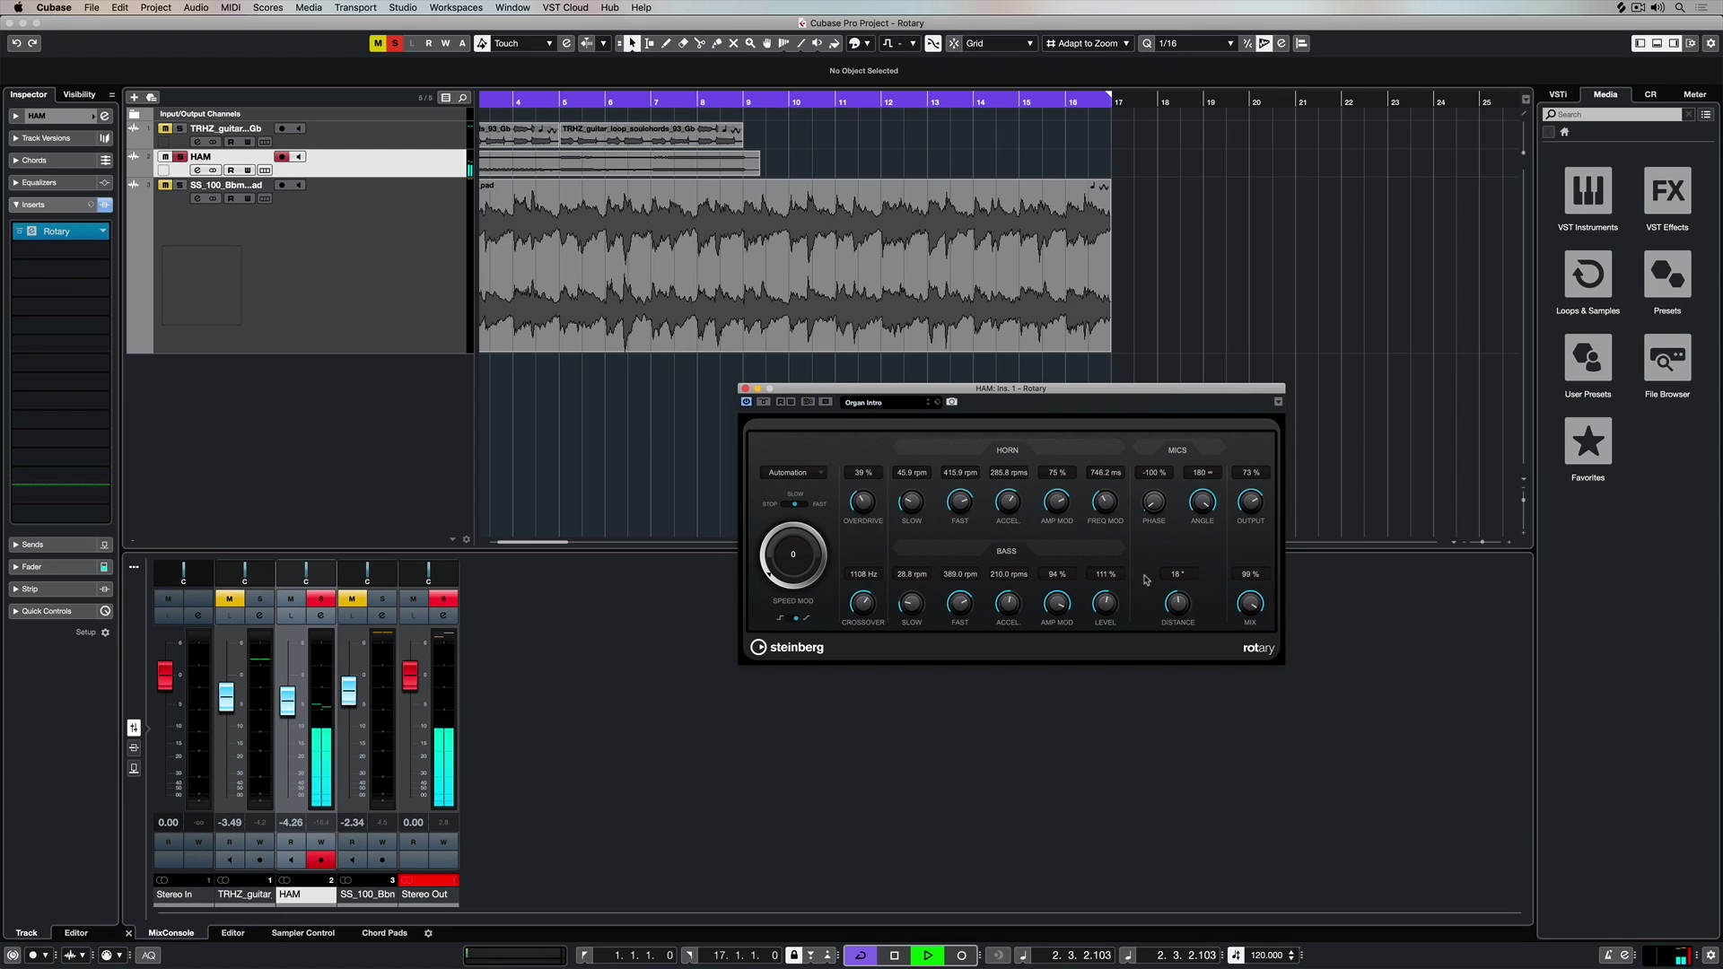
pyautogui.moveTo(1163, 439); pyautogui.dragTo(1155, 477)
# Step: A/B the HAM Rotary by bypassing it twice, leave it active and stop playback
pyautogui.click(805, 506)
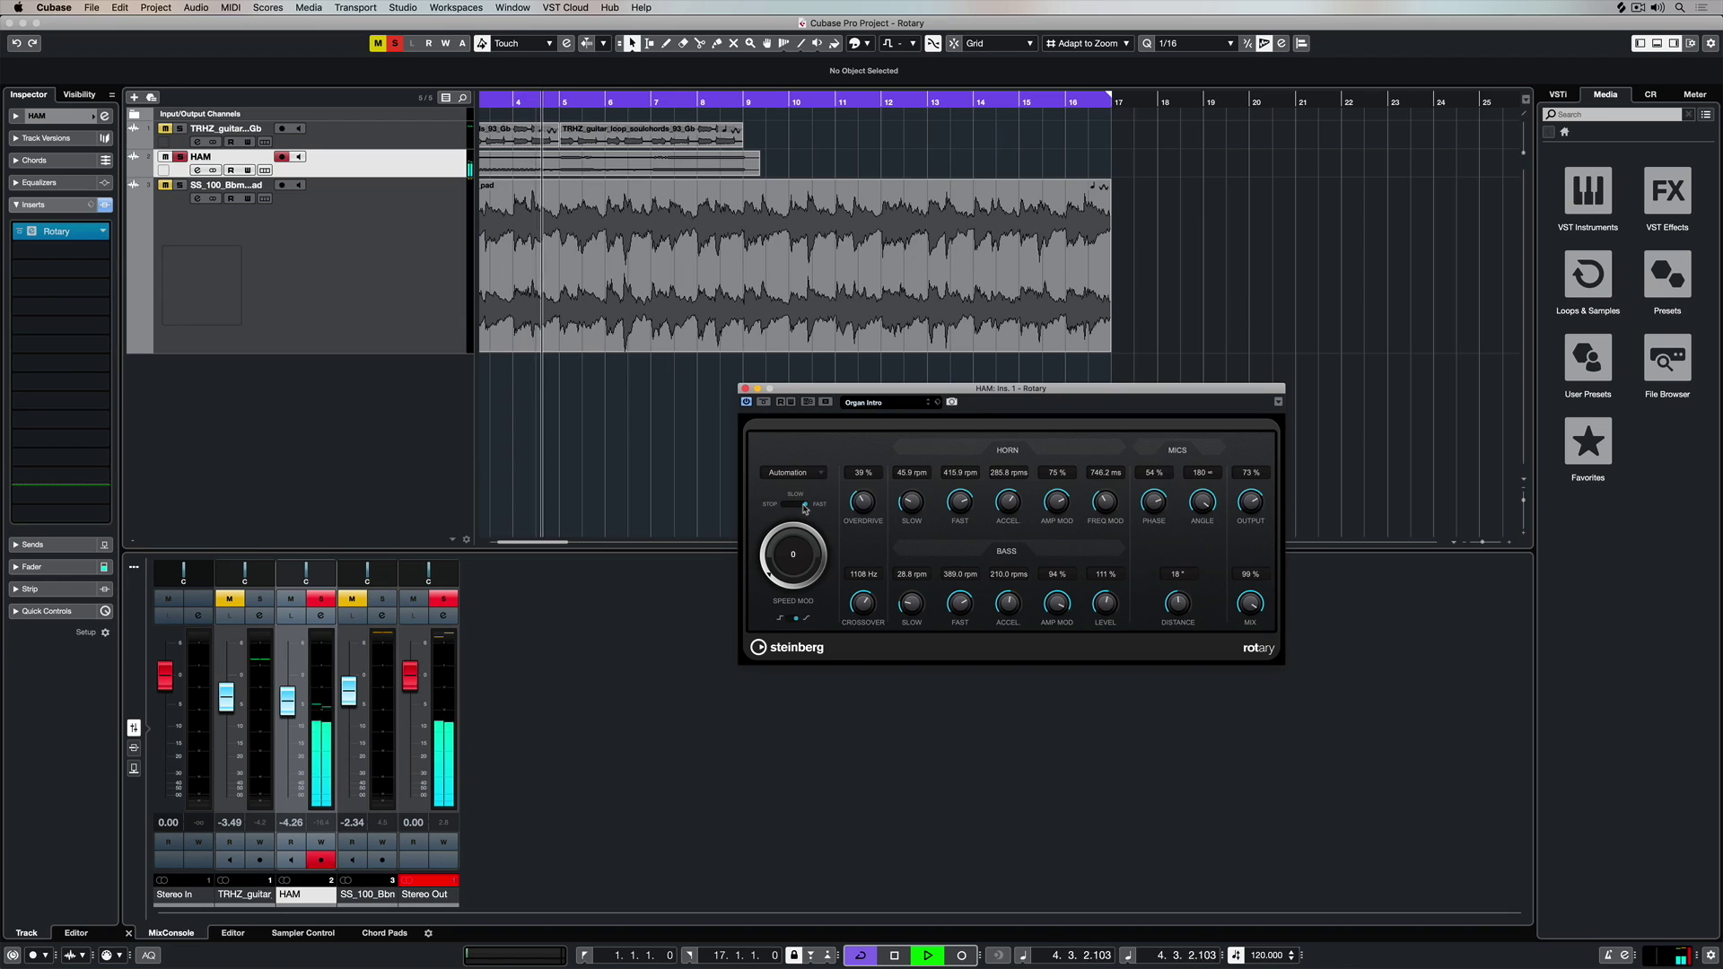
pyautogui.click(764, 403)
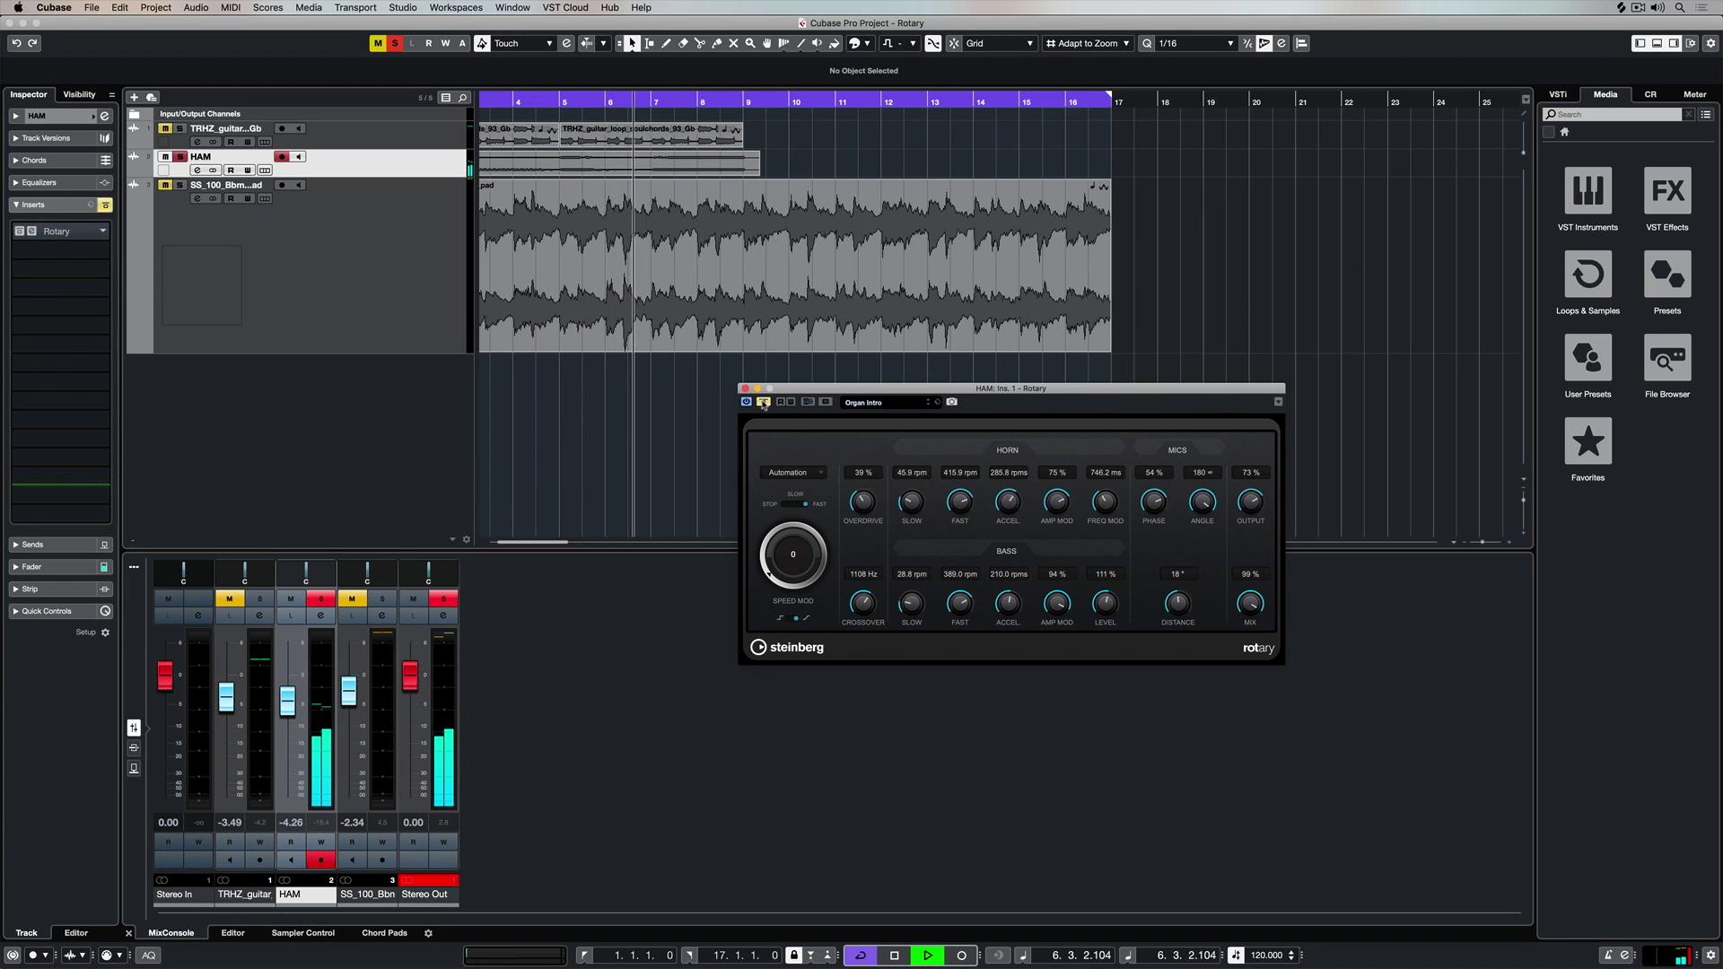
pyautogui.click(764, 403)
pyautogui.click(764, 403)
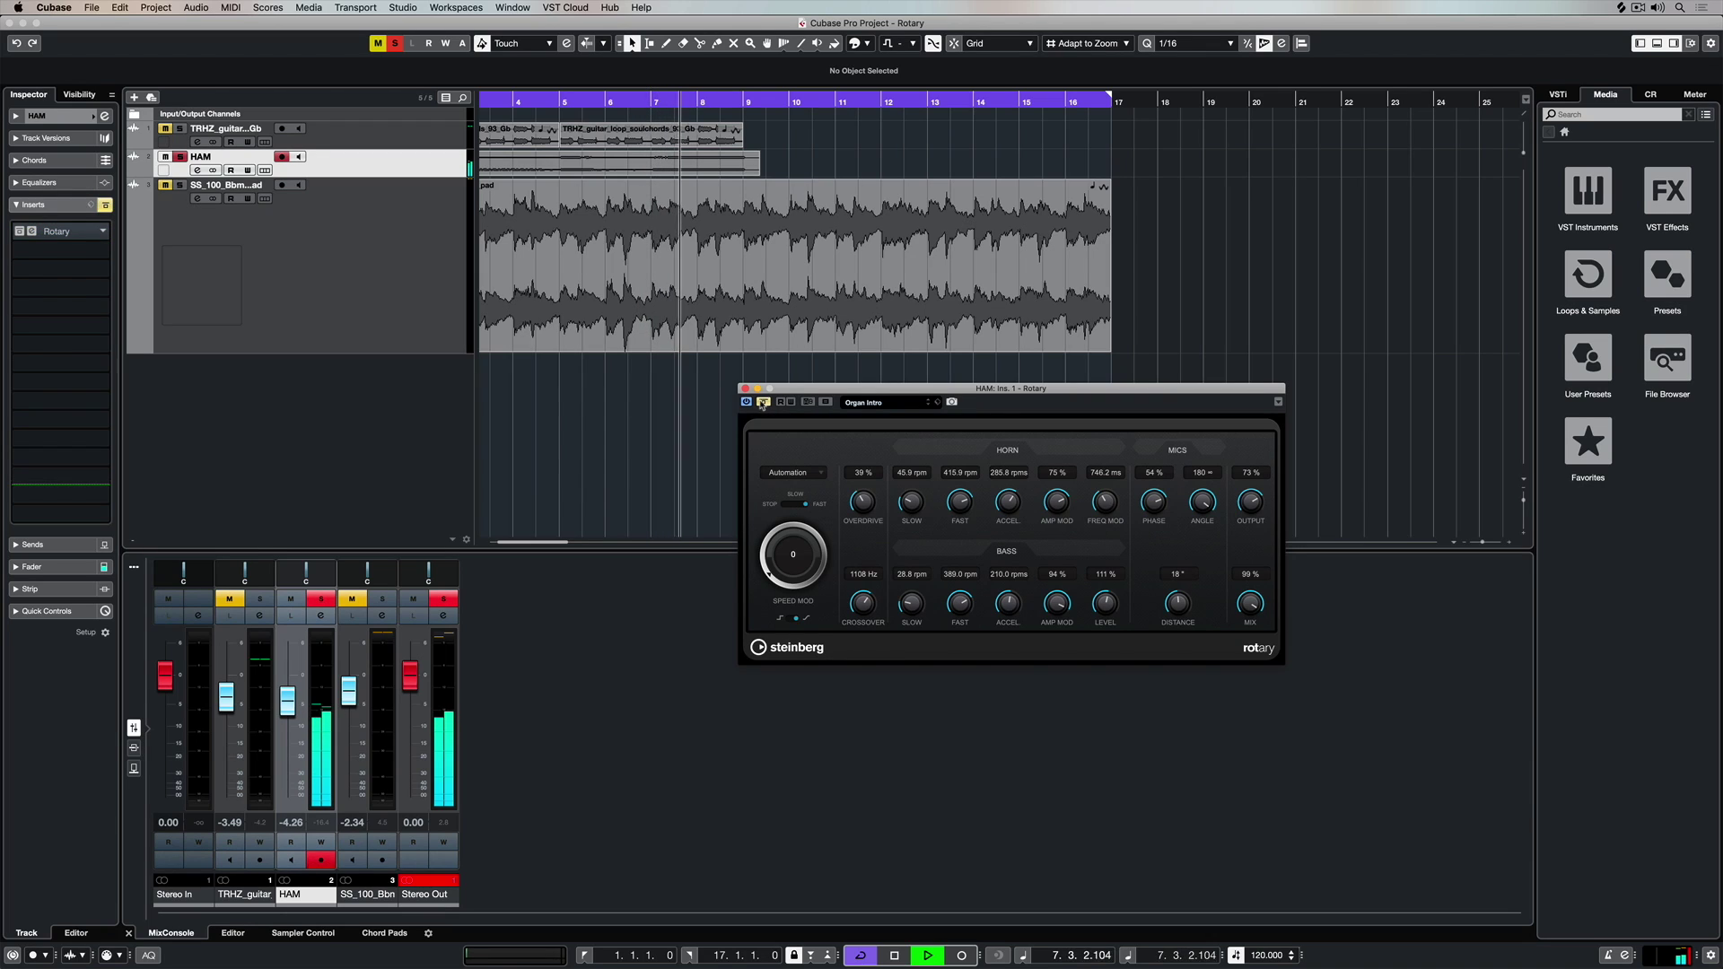
pyautogui.click(764, 403)
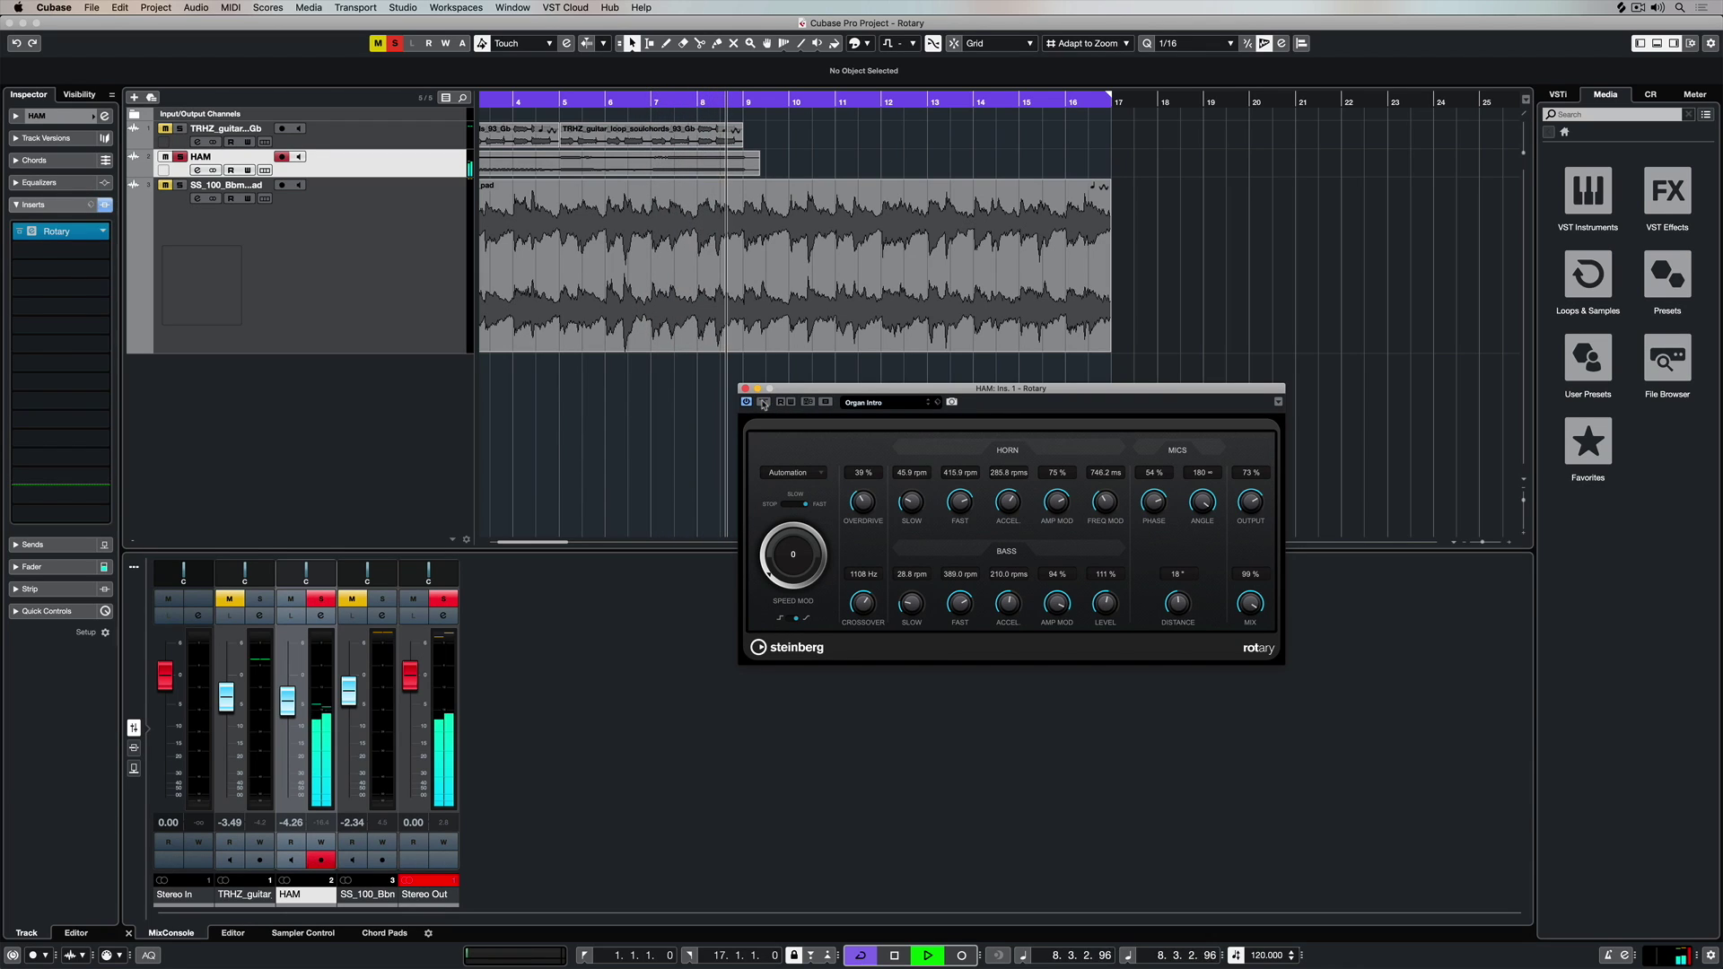
pyautogui.press('space')
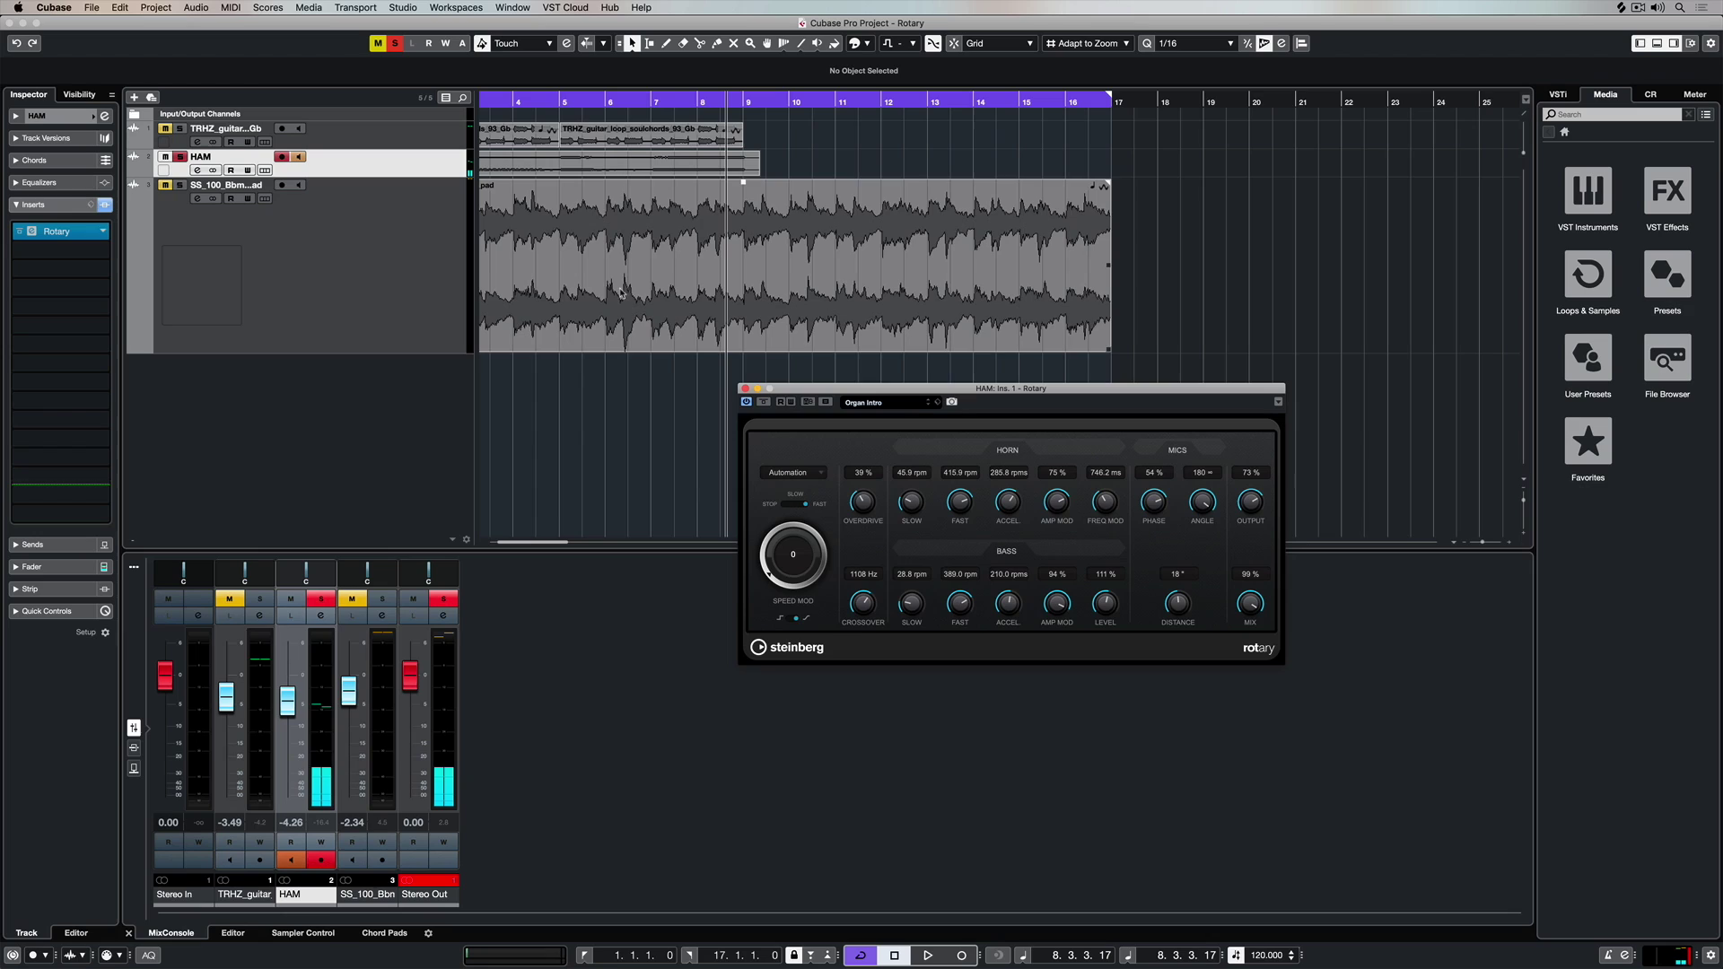
# Step: Unsolo the HAM track and solo the TRHZ_guitar track
pyautogui.click(180, 156)
pyautogui.click(165, 156)
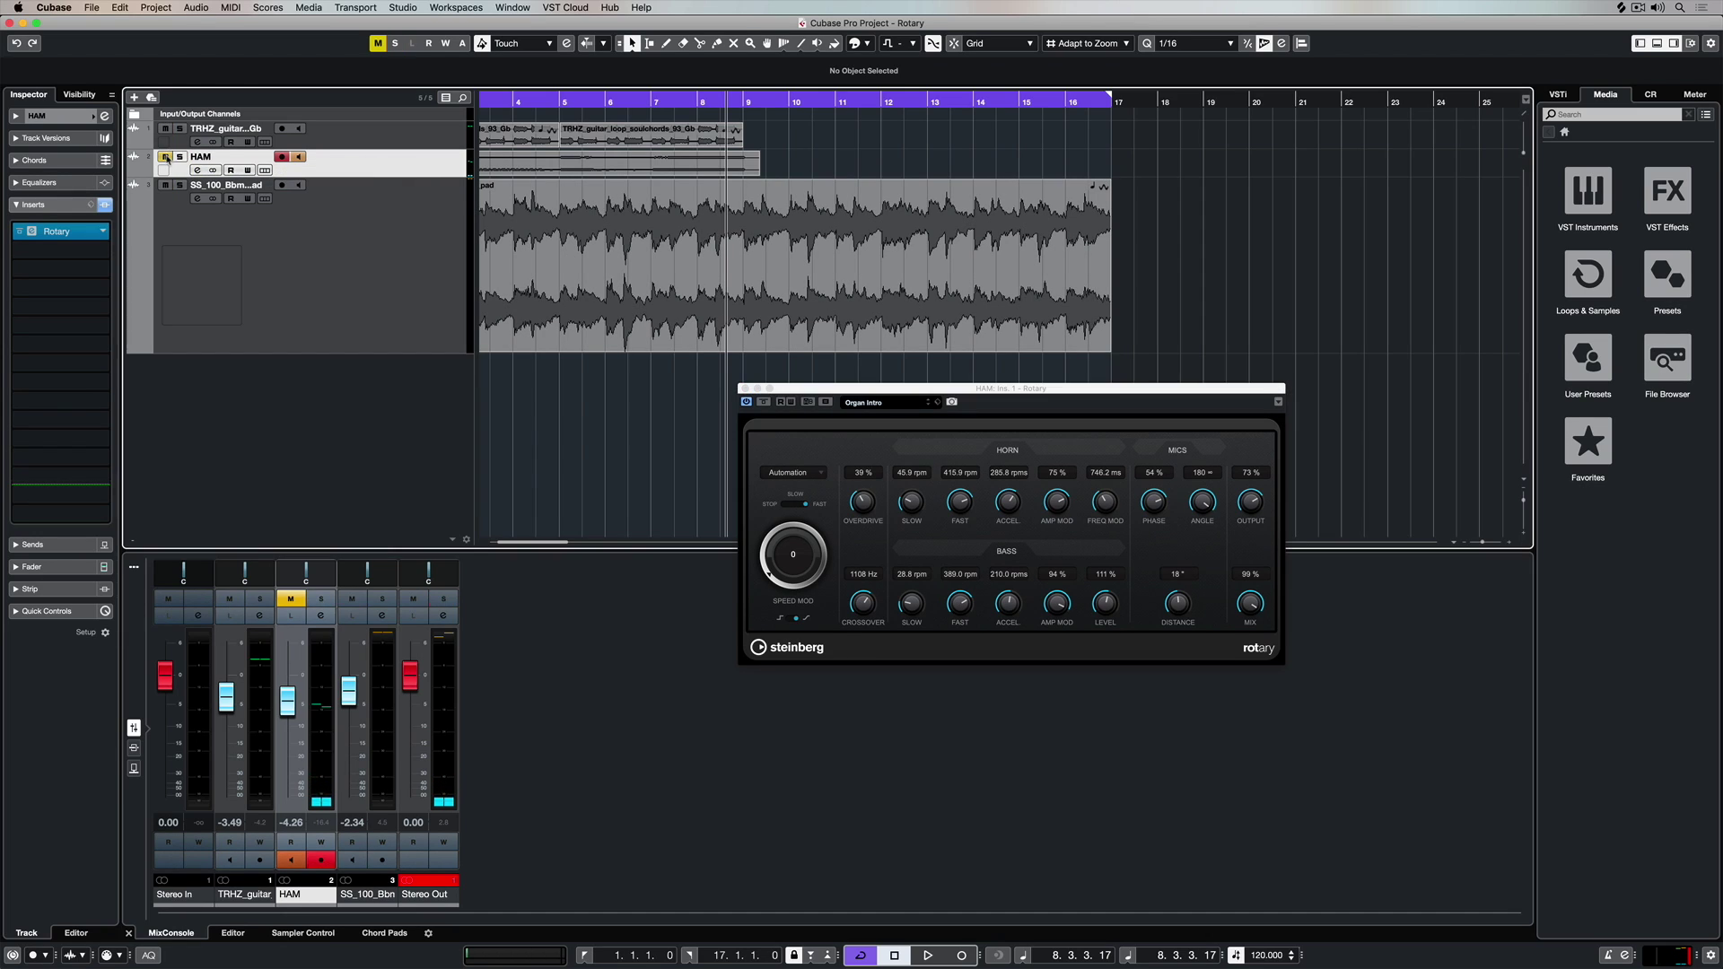
pyautogui.click(179, 128)
# Step: Set the guitar's Rockrotary to crossover 228 Hz, bass Level 76%, horn Fast 472.4 rpm, then close it
pyautogui.click(380, 140)
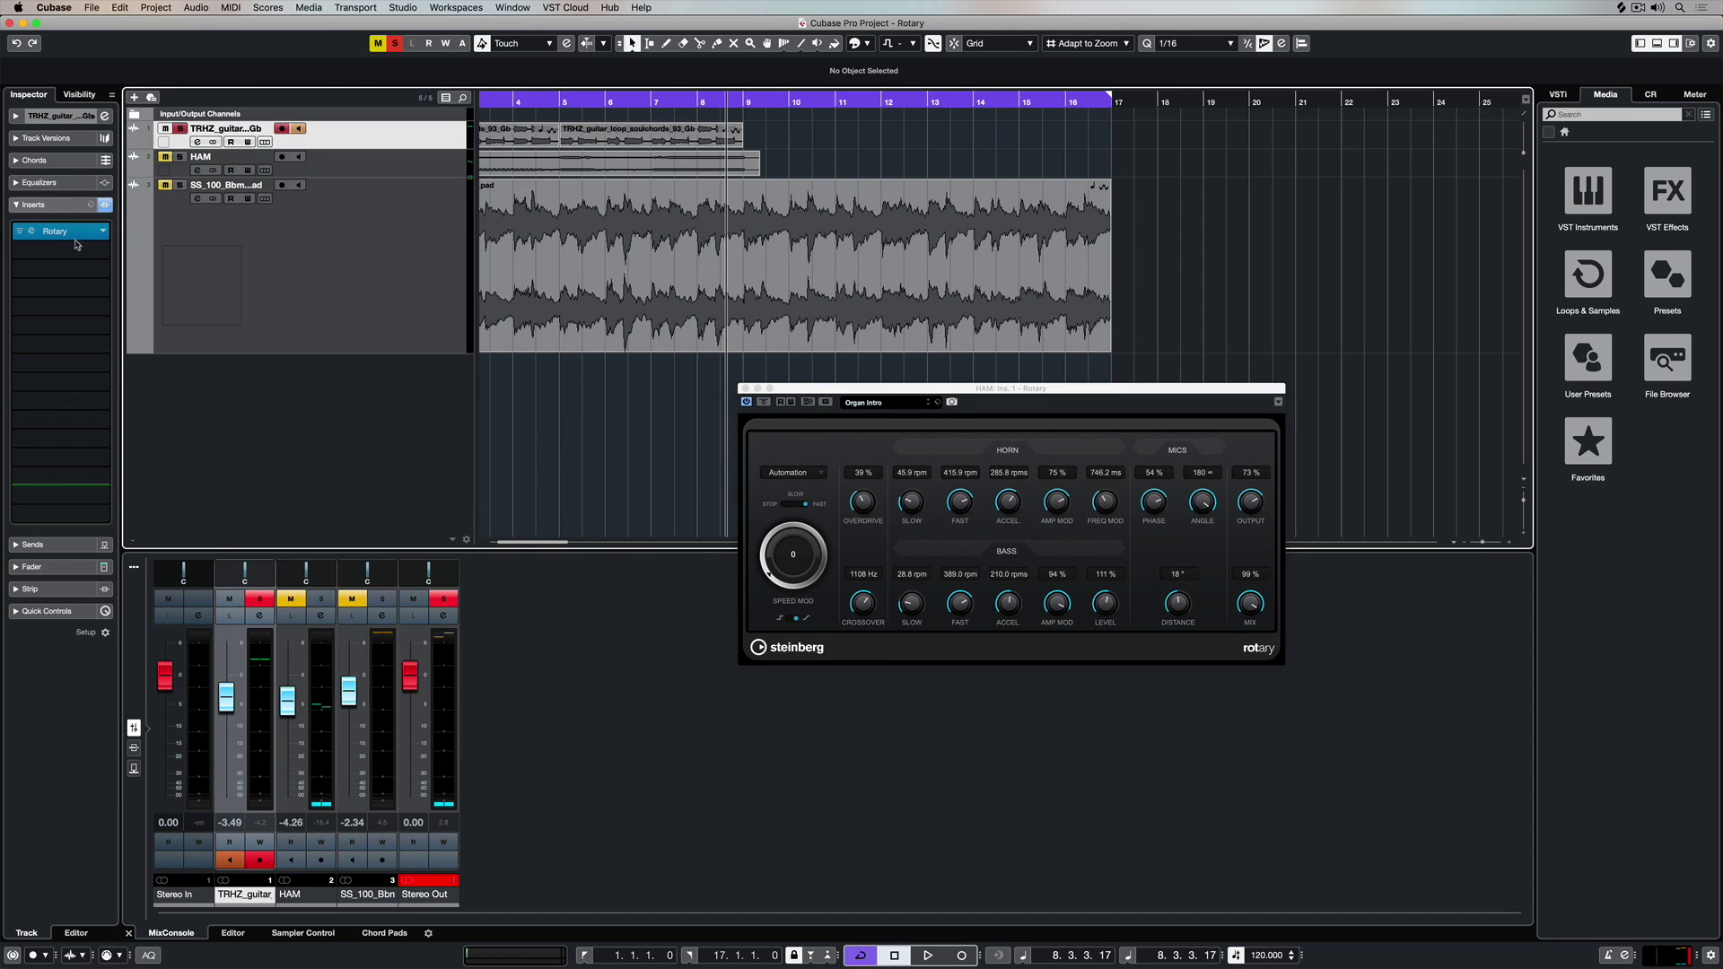
pyautogui.press('space')
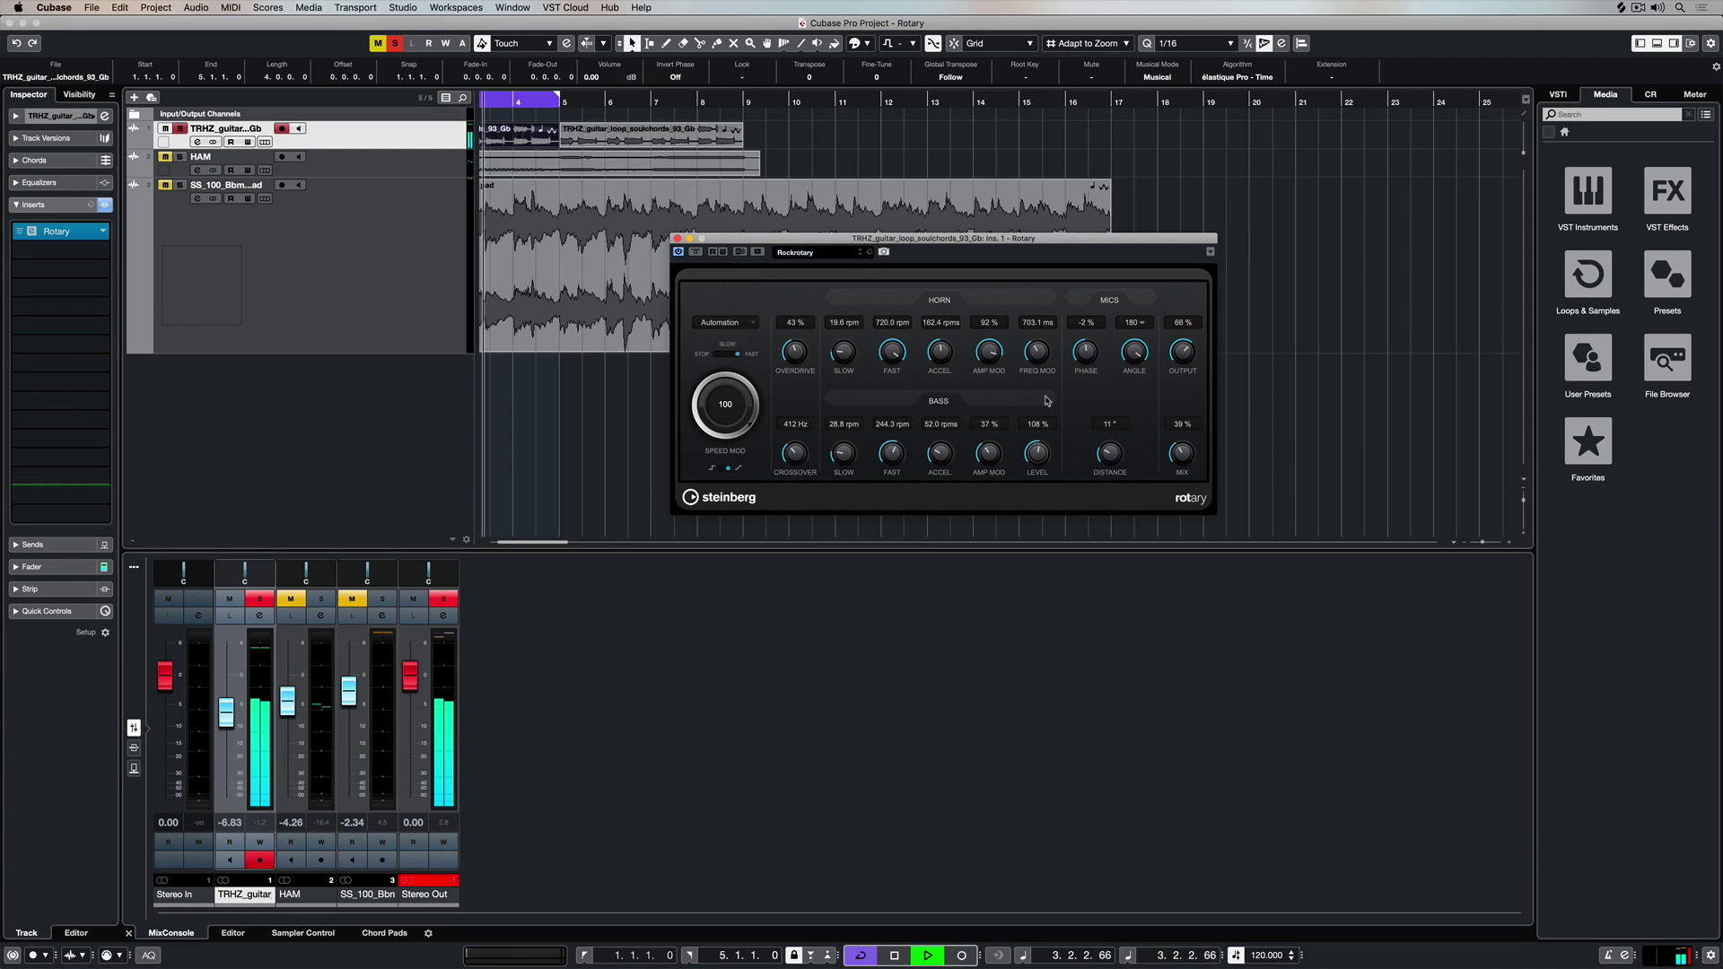
pyautogui.scroll(5, 1029, 446)
pyautogui.scroll(-5, 1032, 449)
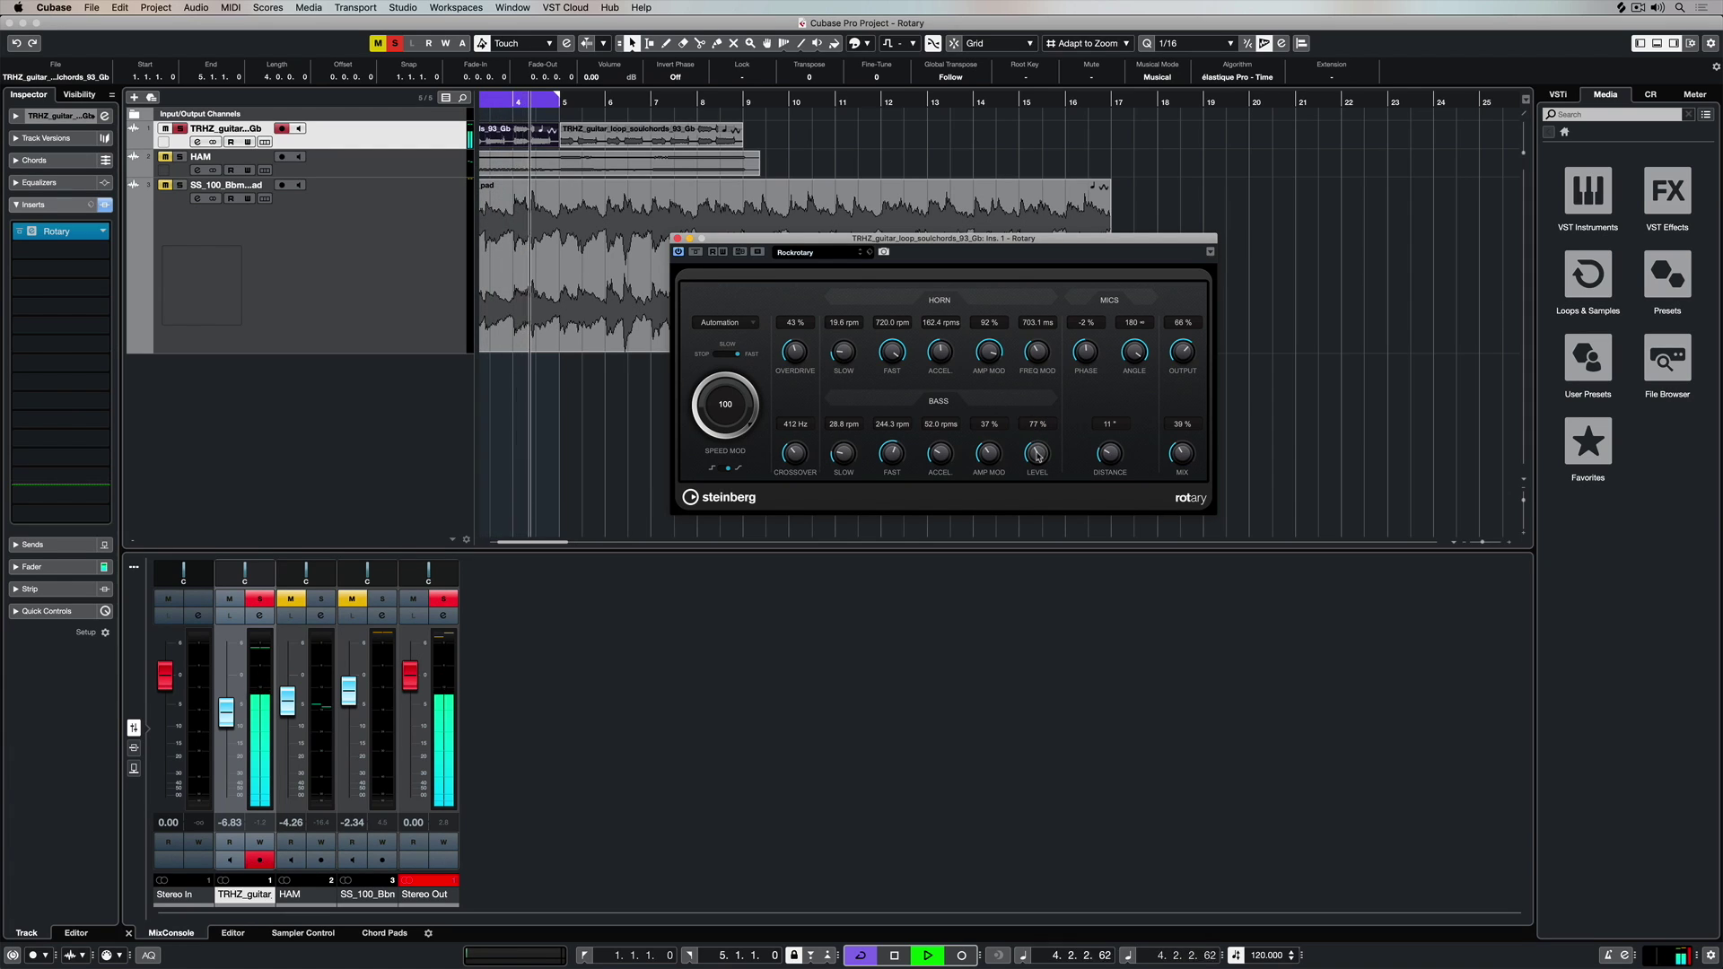
pyautogui.scroll(-5, 792, 462)
pyautogui.scroll(-1, 793, 462)
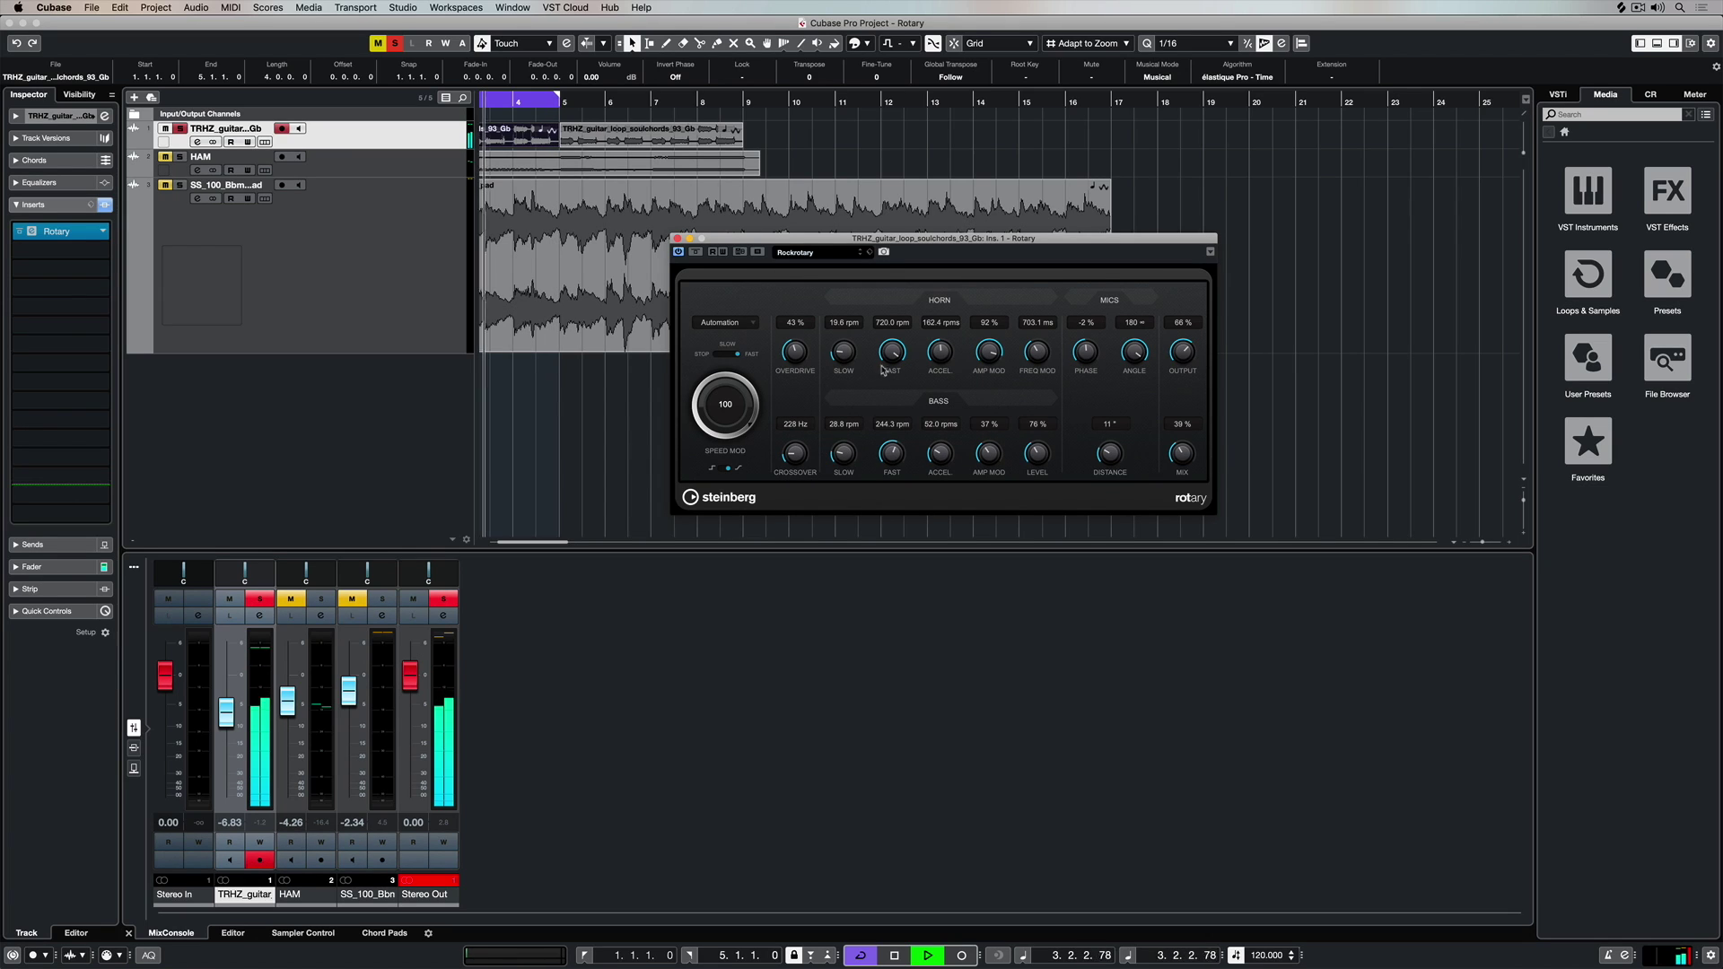
pyautogui.scroll(-5, 872, 377)
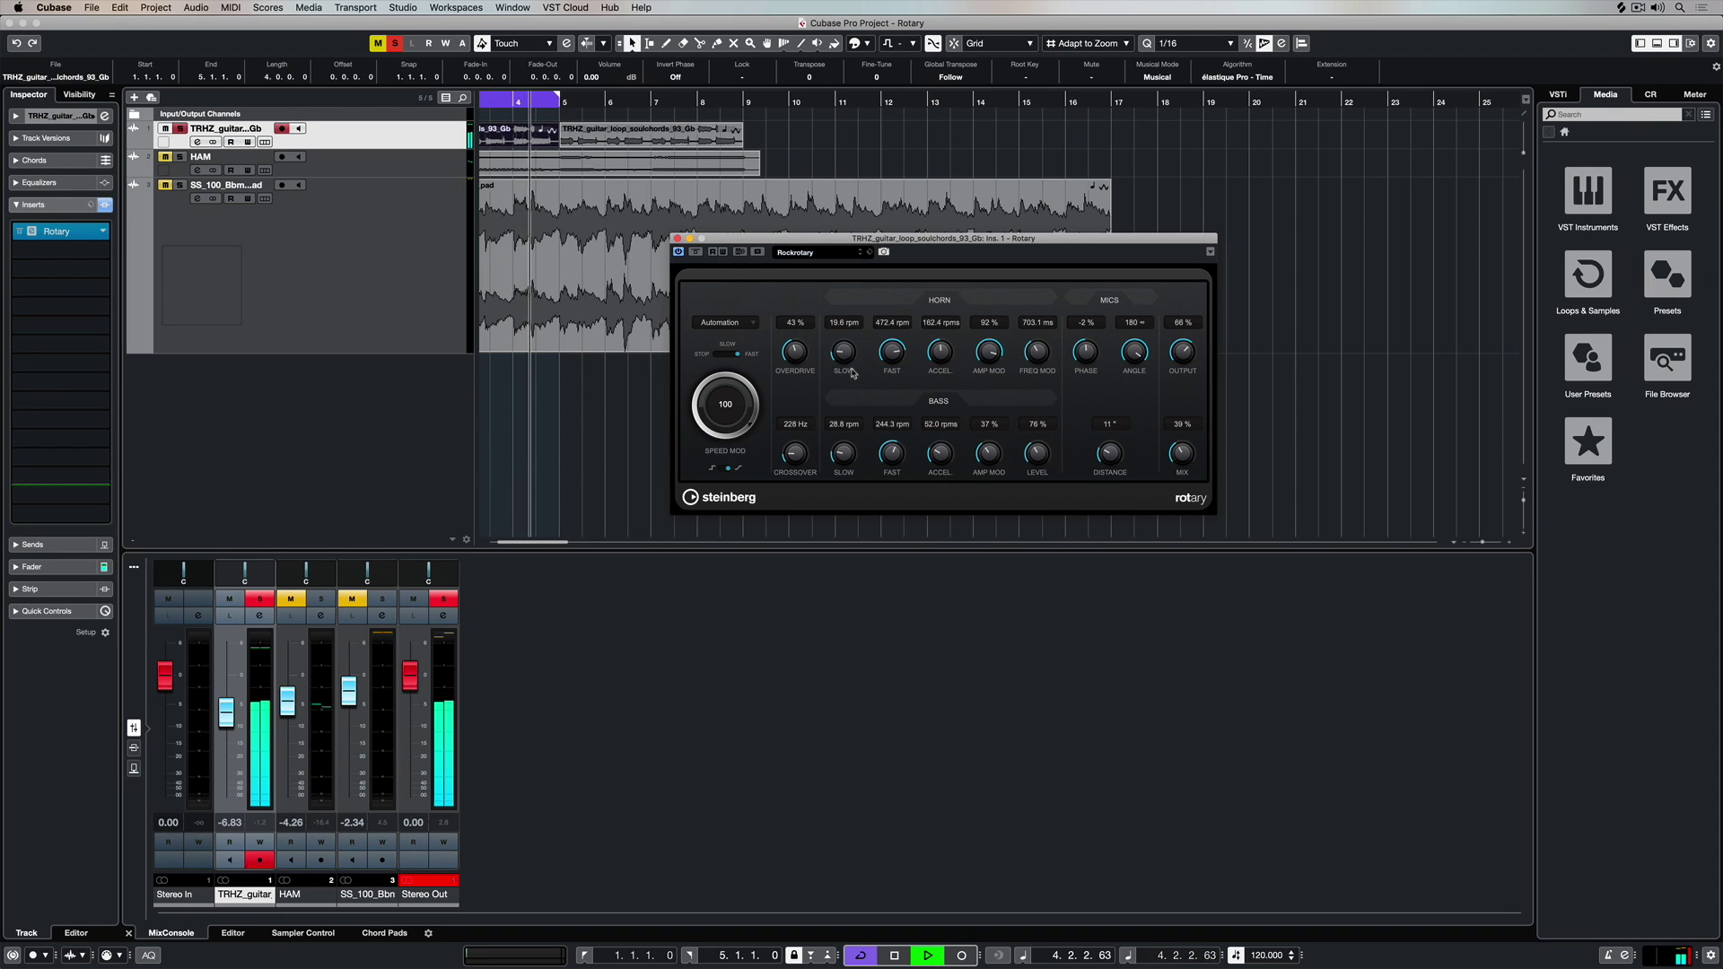
pyautogui.click(678, 239)
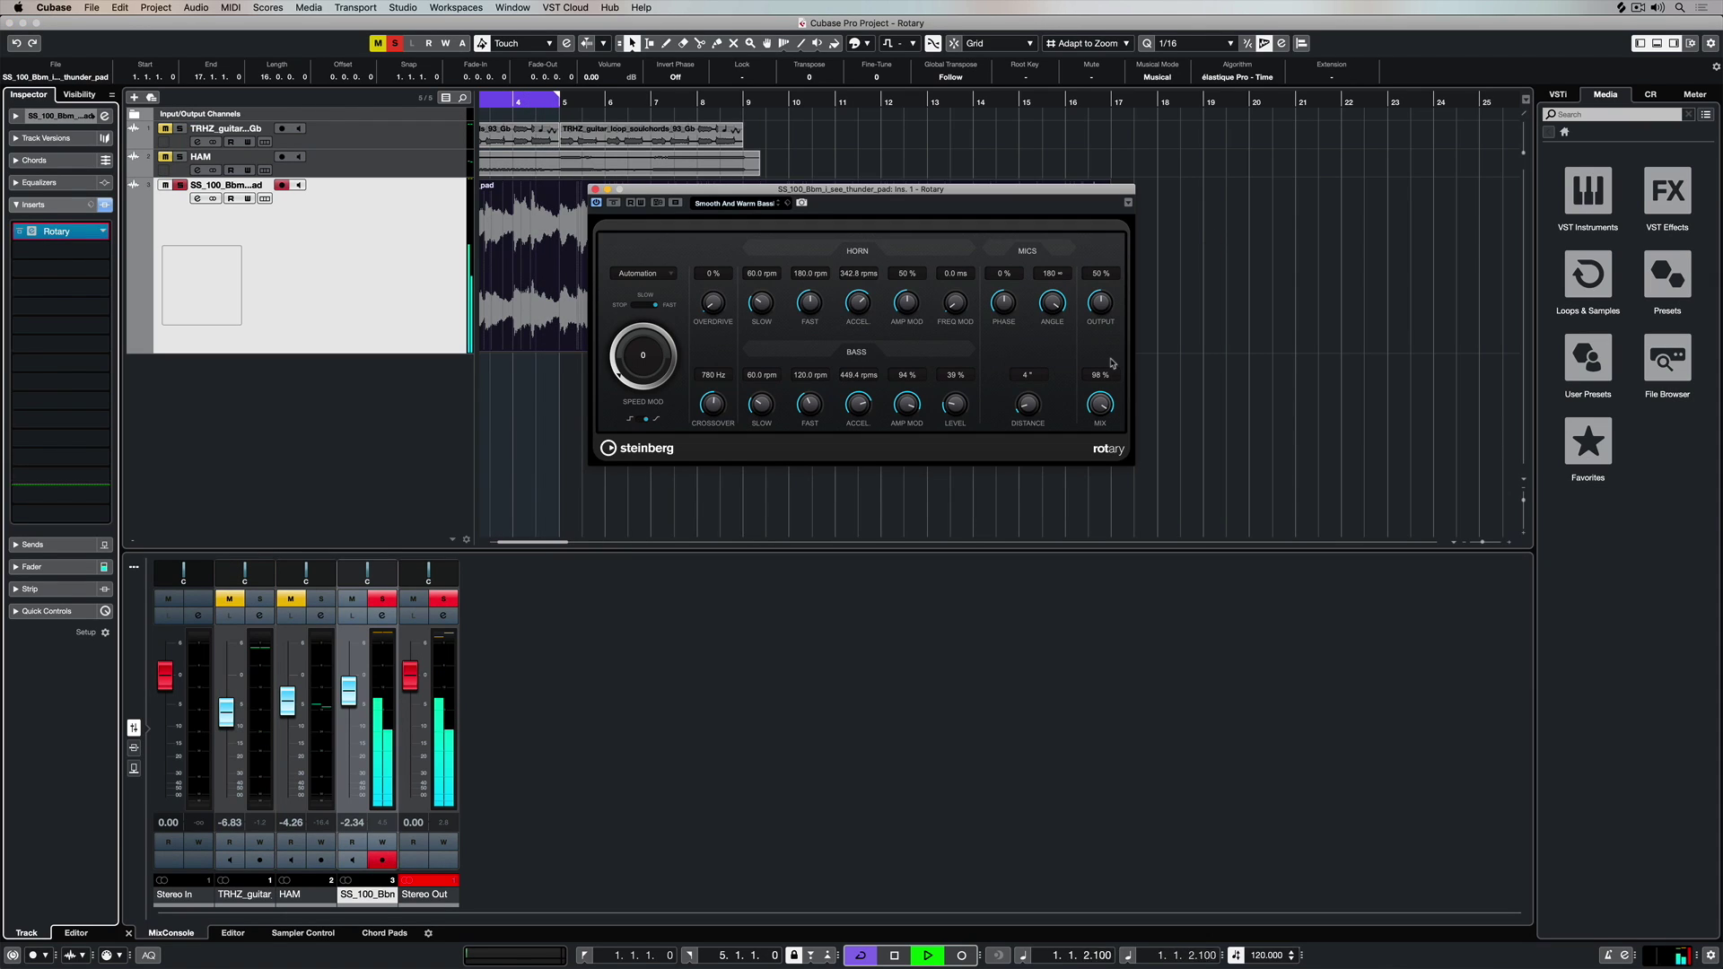
# Step: On the pad's Rotary, keep mic Angle at 180°, set rotor slow, horn Slow 88.6 rpm and bass Level 53%
pyautogui.scroll(2, 1113, 361)
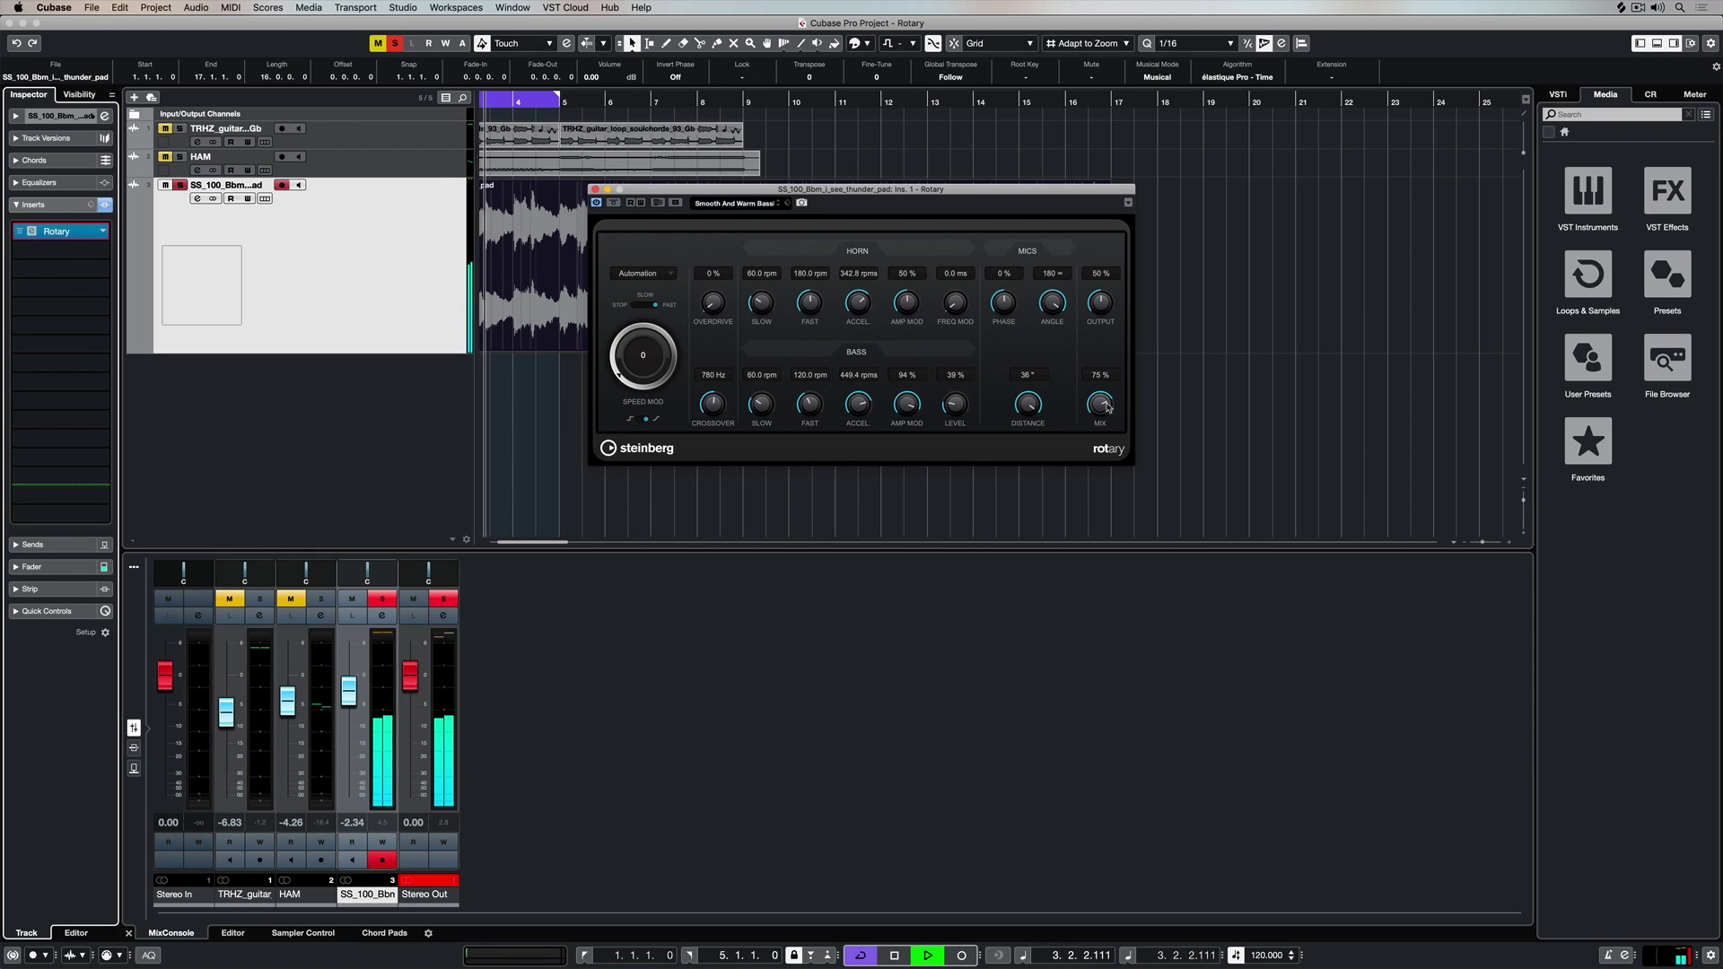
pyautogui.moveTo(1061, 316); pyautogui.dragTo(1012, 457)
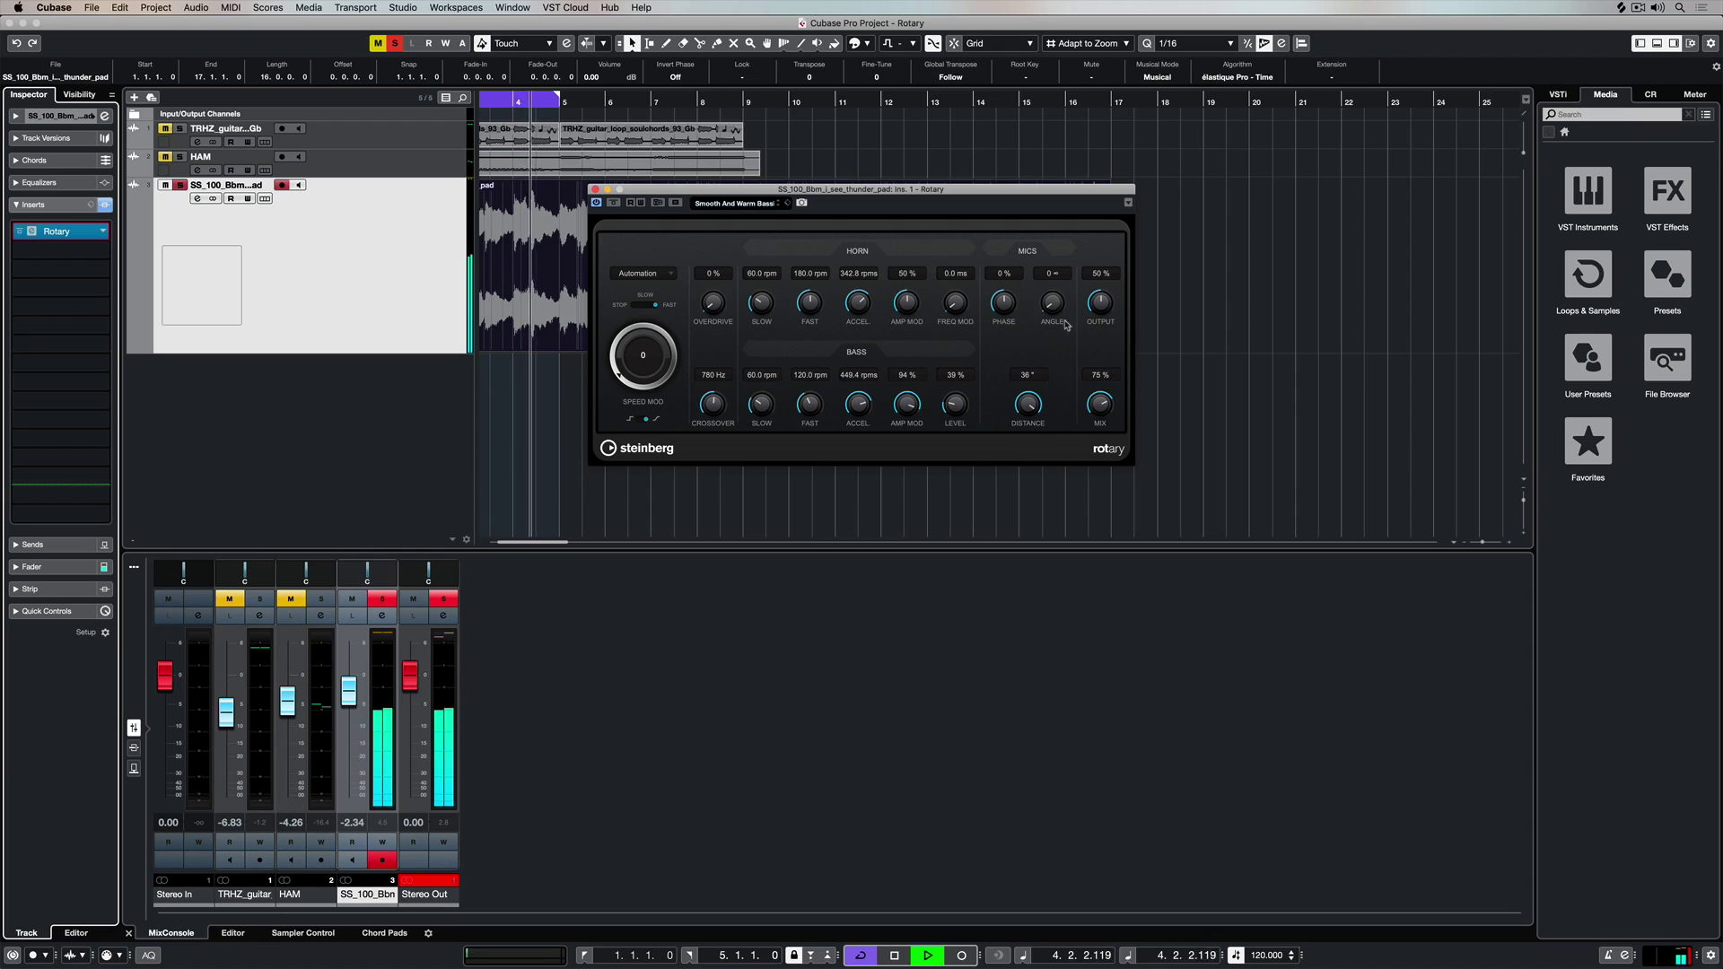
pyautogui.moveTo(1055, 308); pyautogui.dragTo(1063, 225)
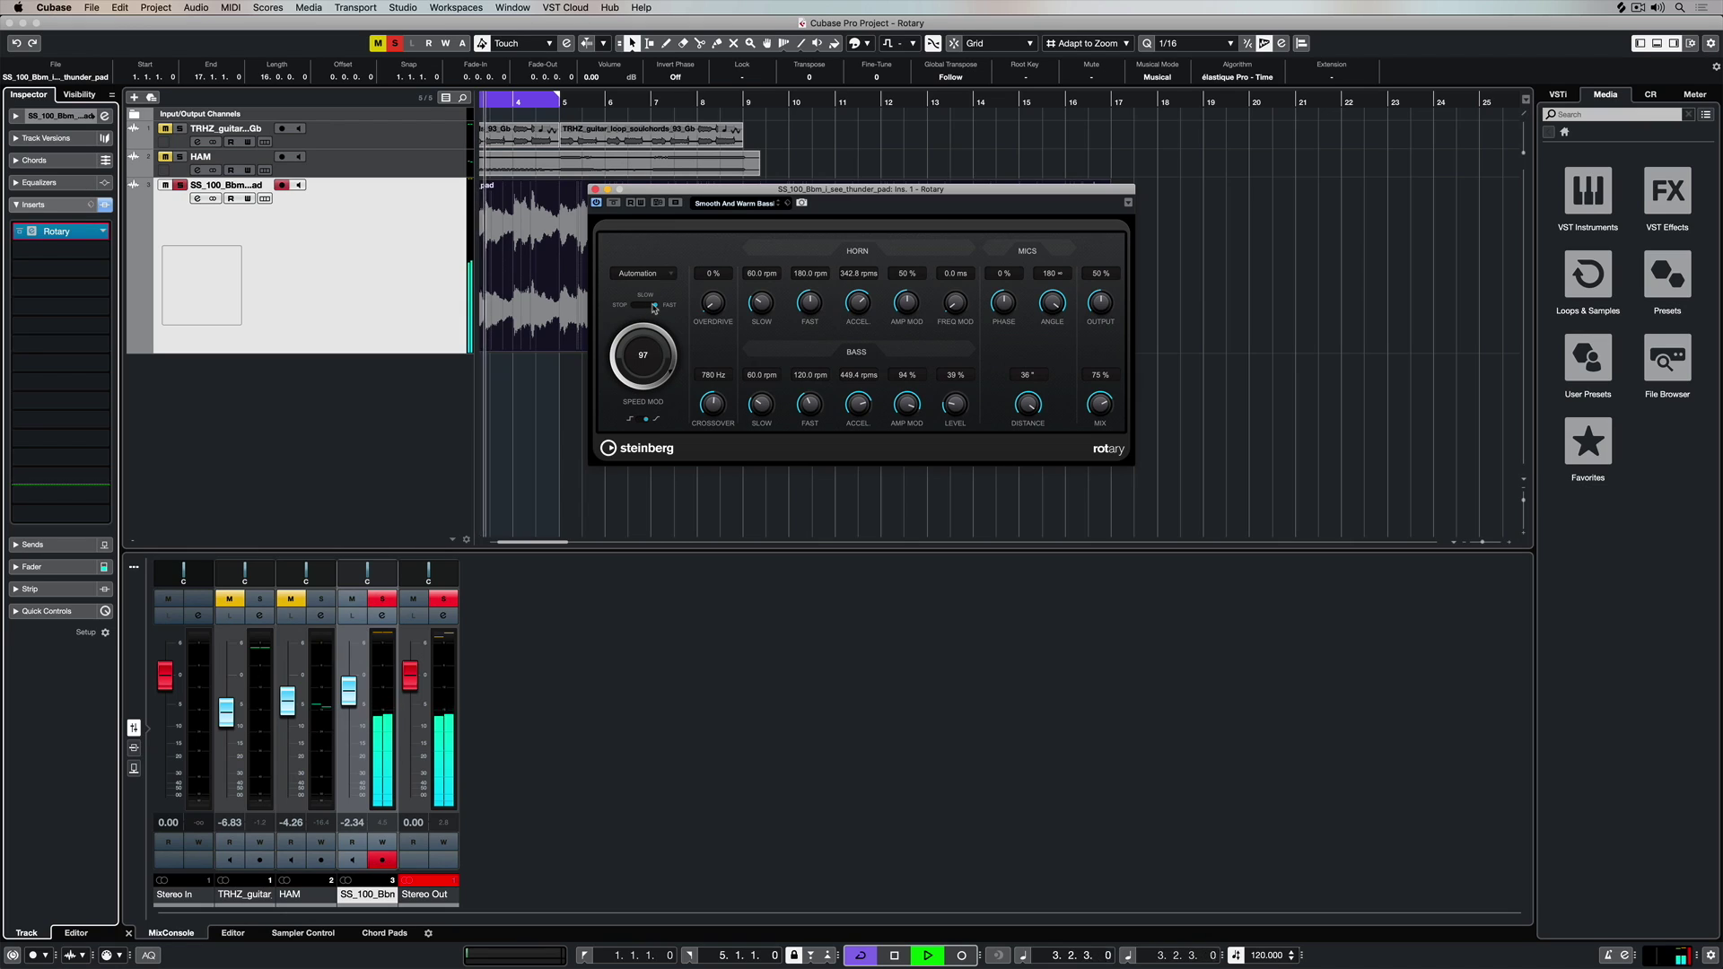
pyautogui.click(646, 306)
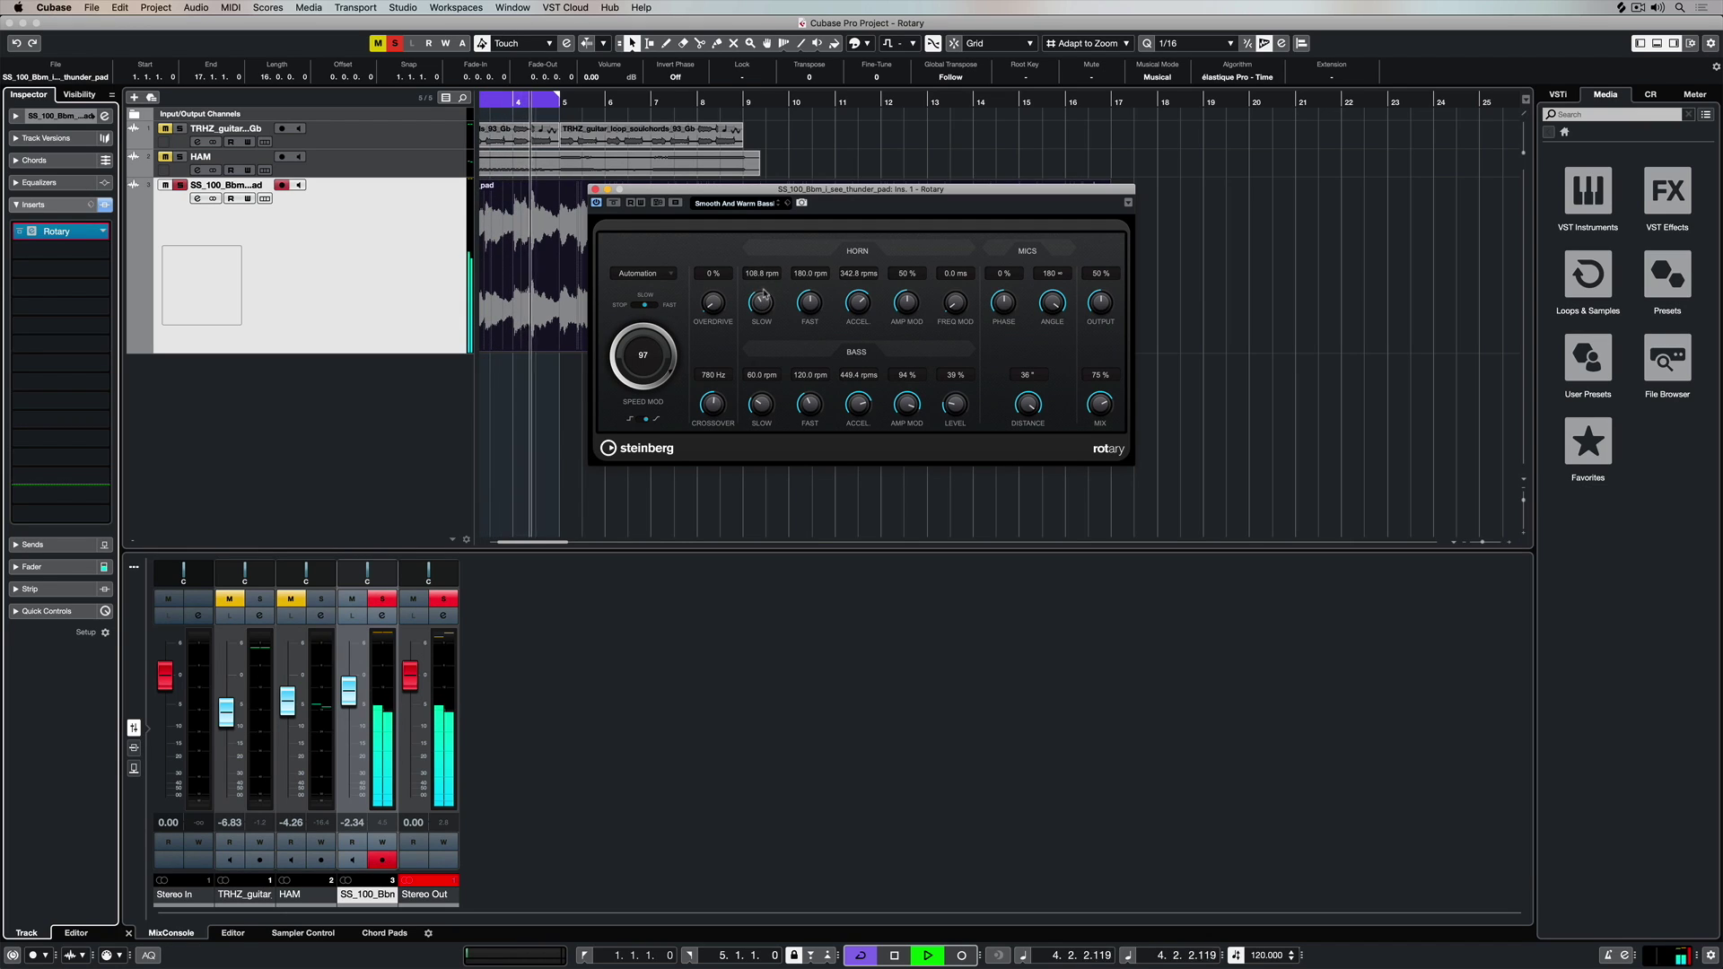
pyautogui.moveTo(764, 305)
pyautogui.mouseDown()
pyautogui.moveTo(765, 284)
pyautogui.moveTo(764, 304)
pyautogui.mouseUp()
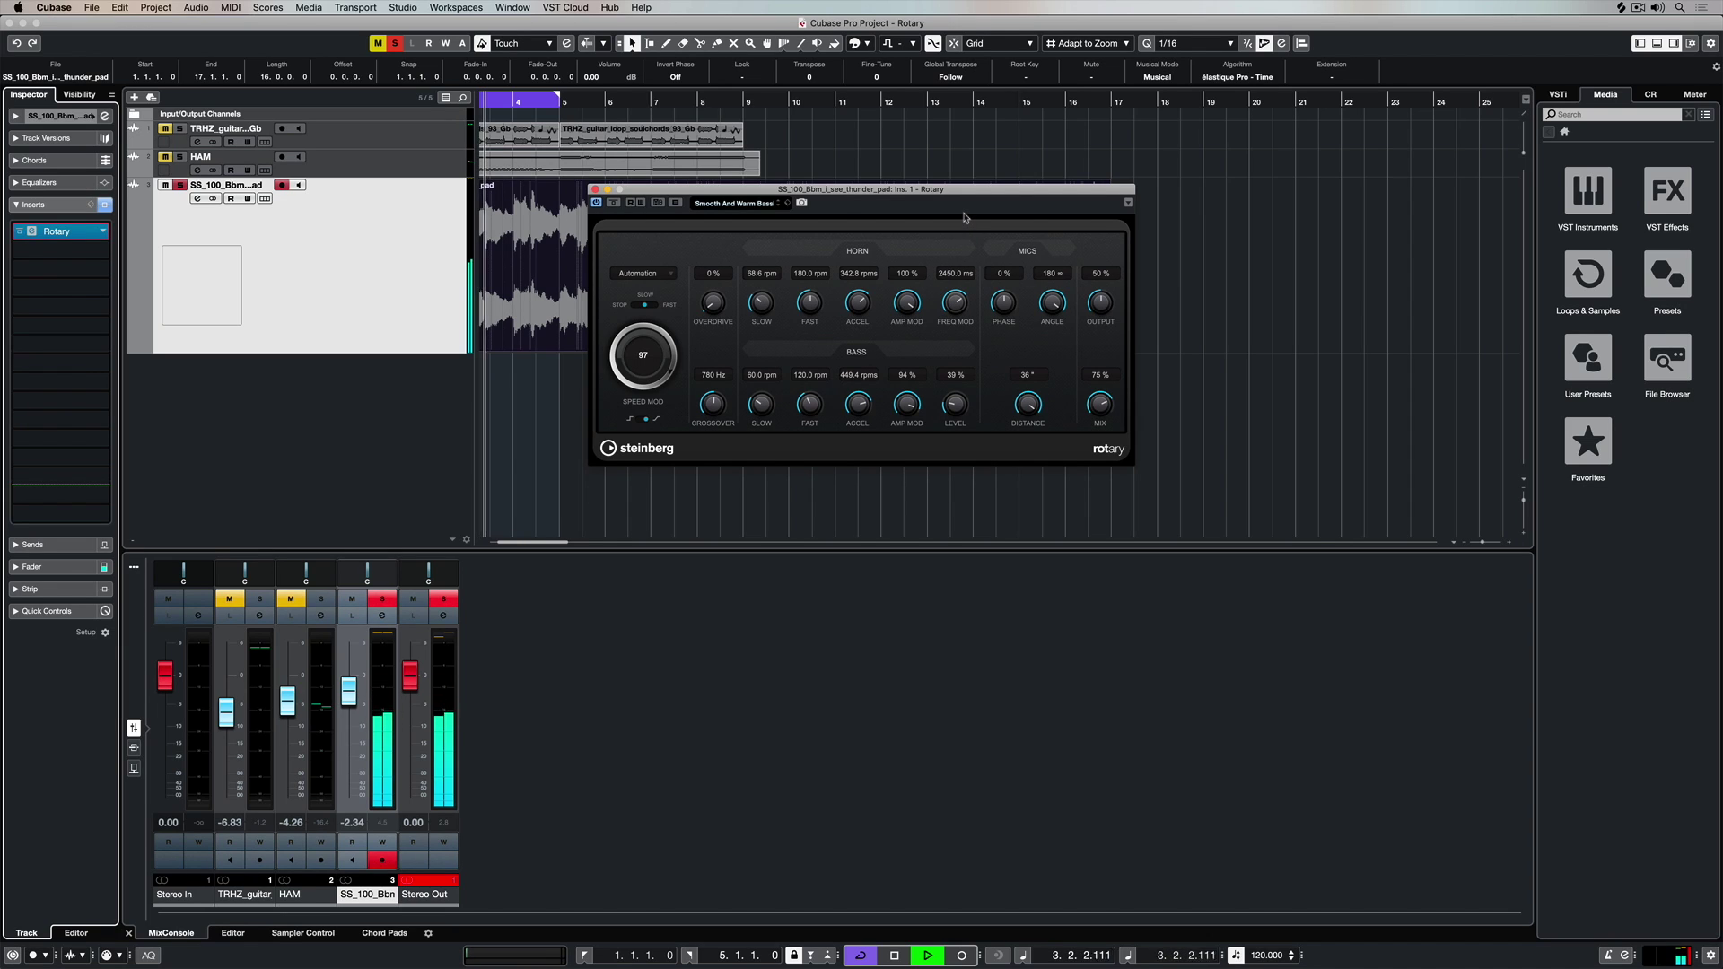
pyautogui.moveTo(956, 405); pyautogui.dragTo(957, 393)
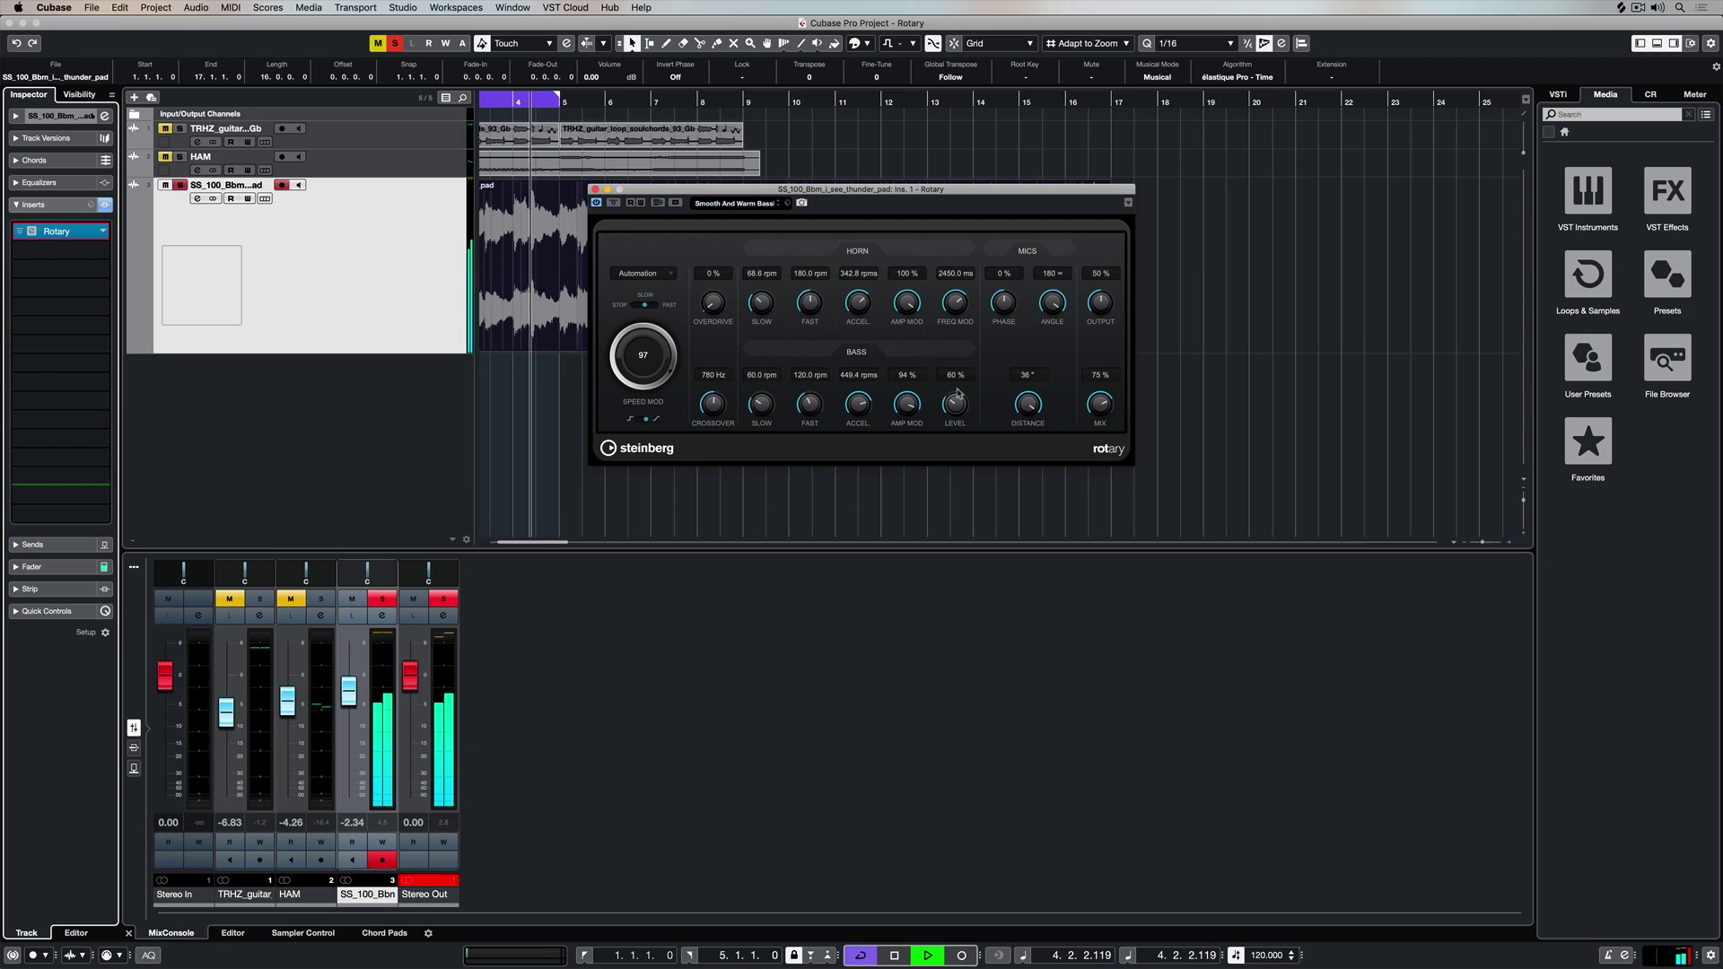